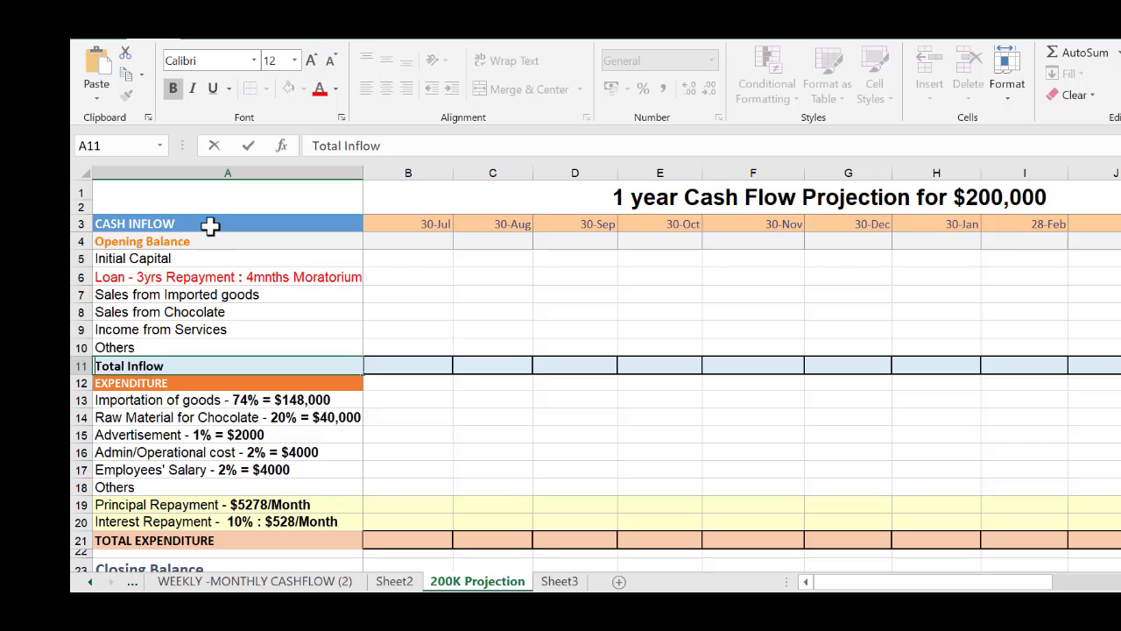
Review the cash inflow, expenditure and closing balance row labels in column A of the projection
drag(210, 226, 205, 348)
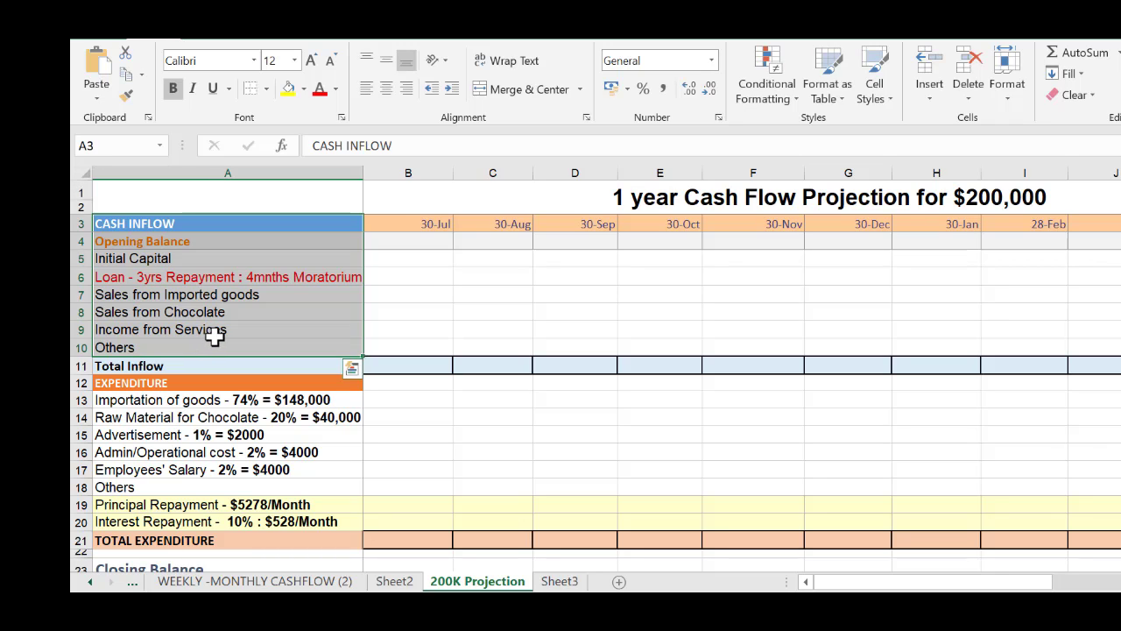
click(172, 419)
click(163, 367)
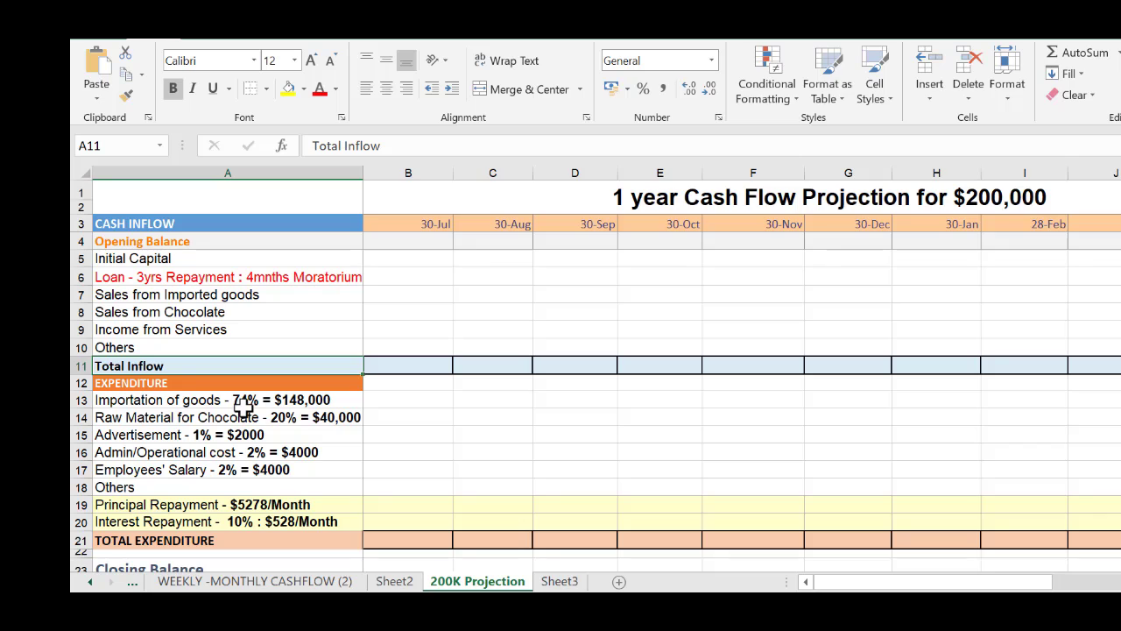
click(181, 470)
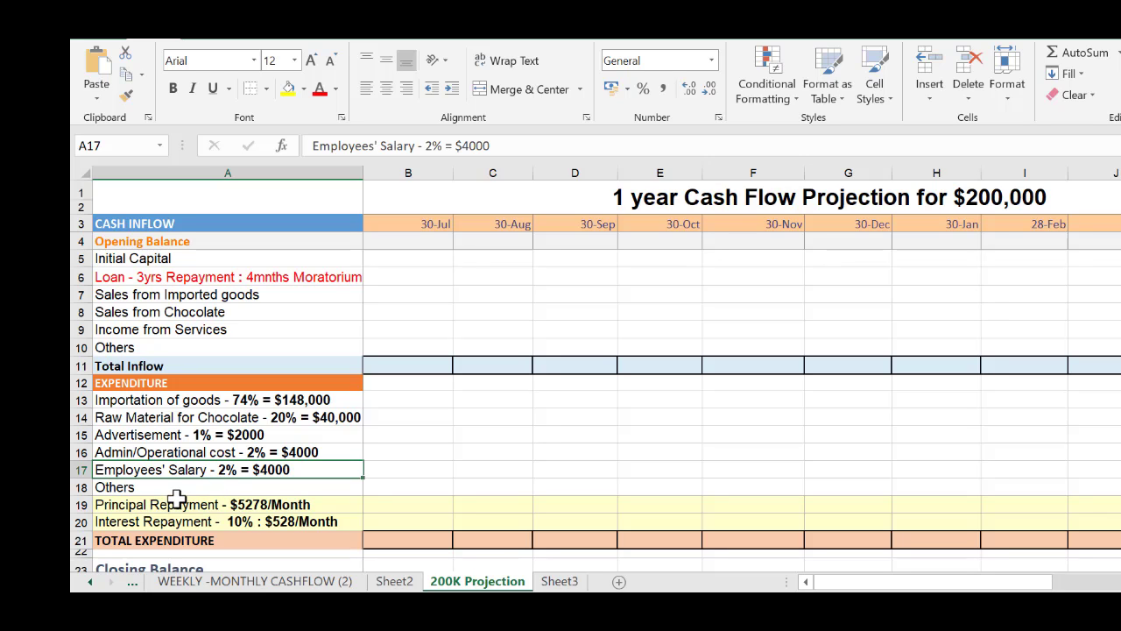
scroll(363, 474, down, 1)
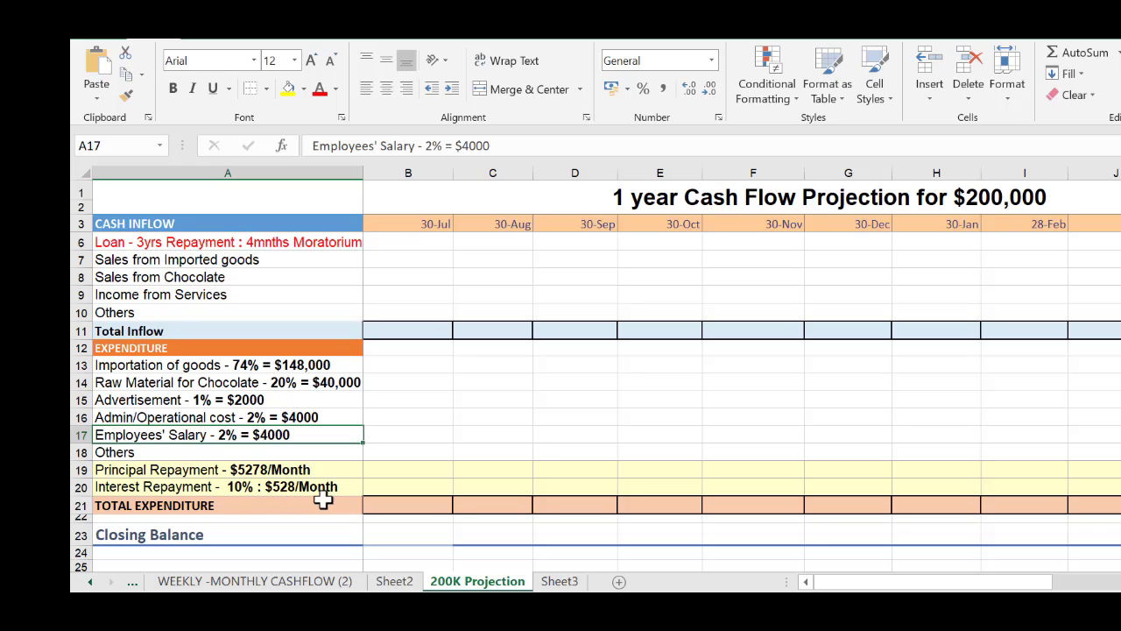
click(184, 538)
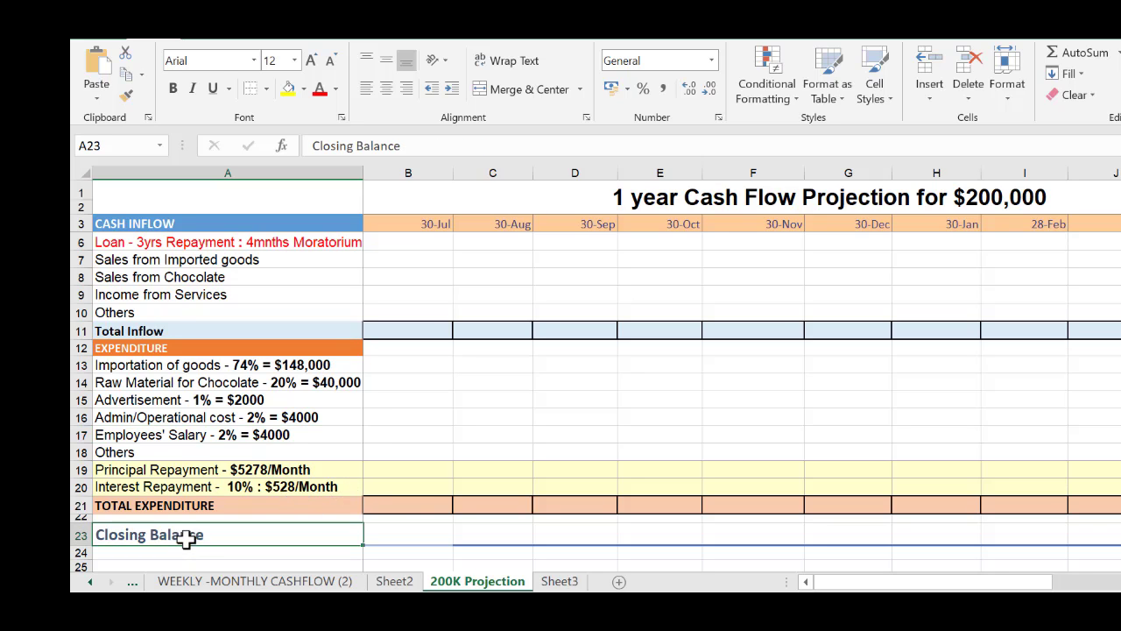
scroll(430, 481, up, 2)
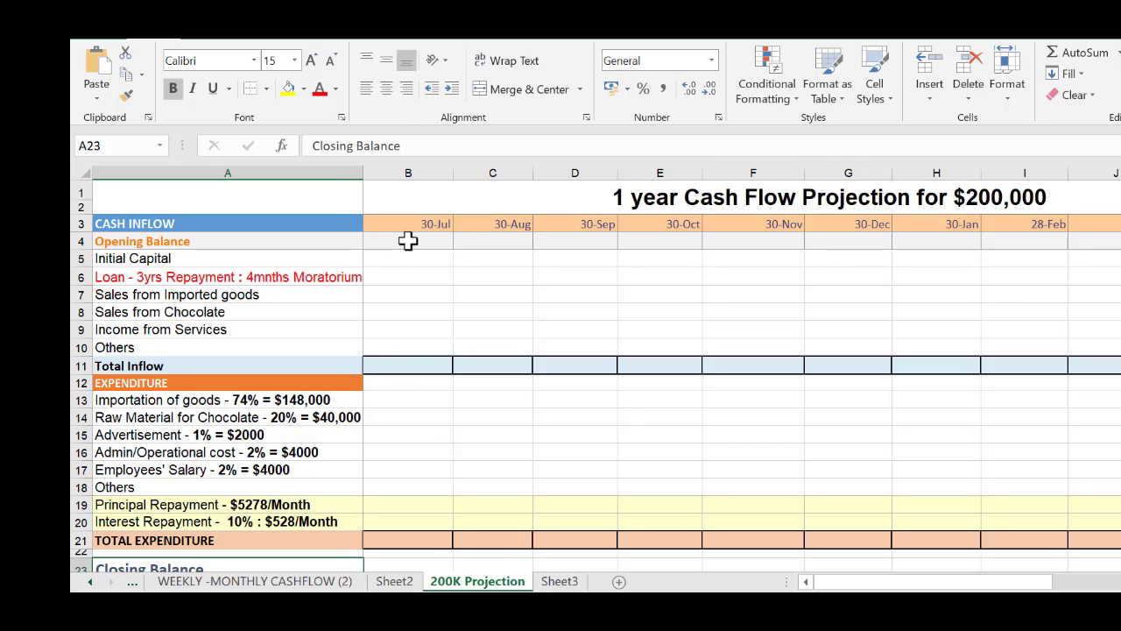
Enter 0 as the Opening Balance for the first 30-Jul month in cell B4
click(409, 240)
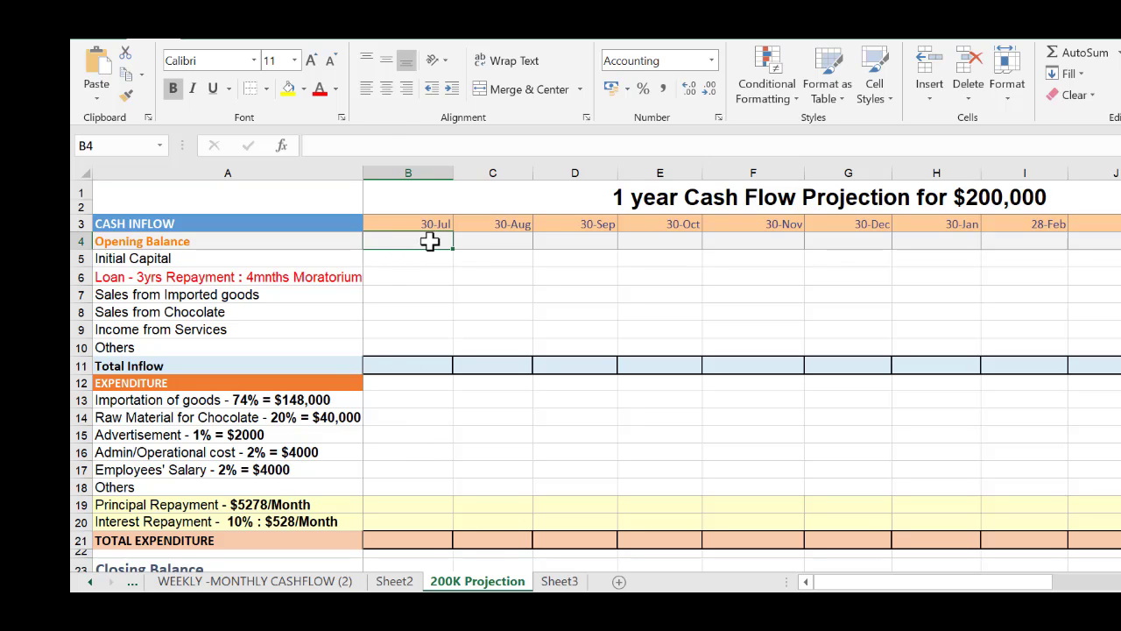
text(0)
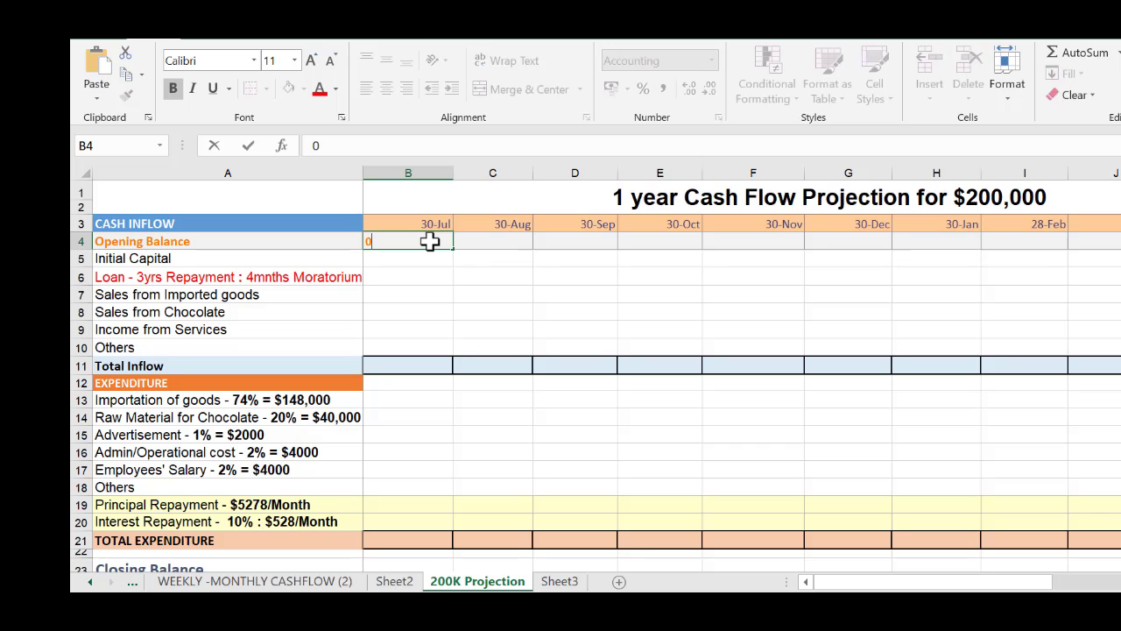
click(472, 292)
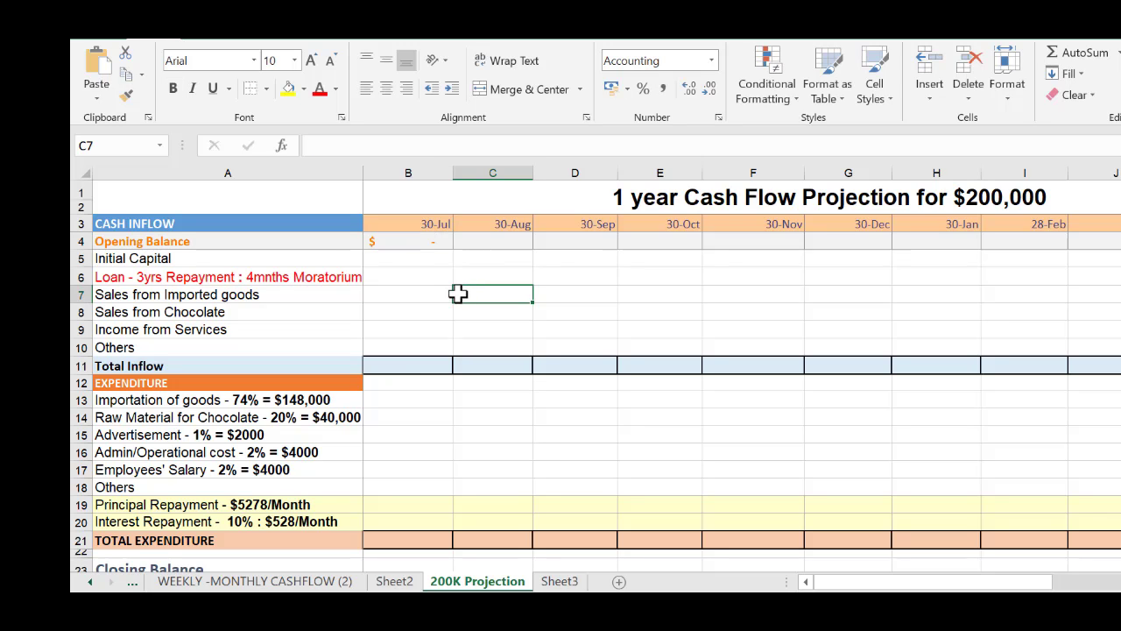
Total the first month's inflow in B11 with =SUM(B5:B10), leaving out the opening balance
click(403, 363)
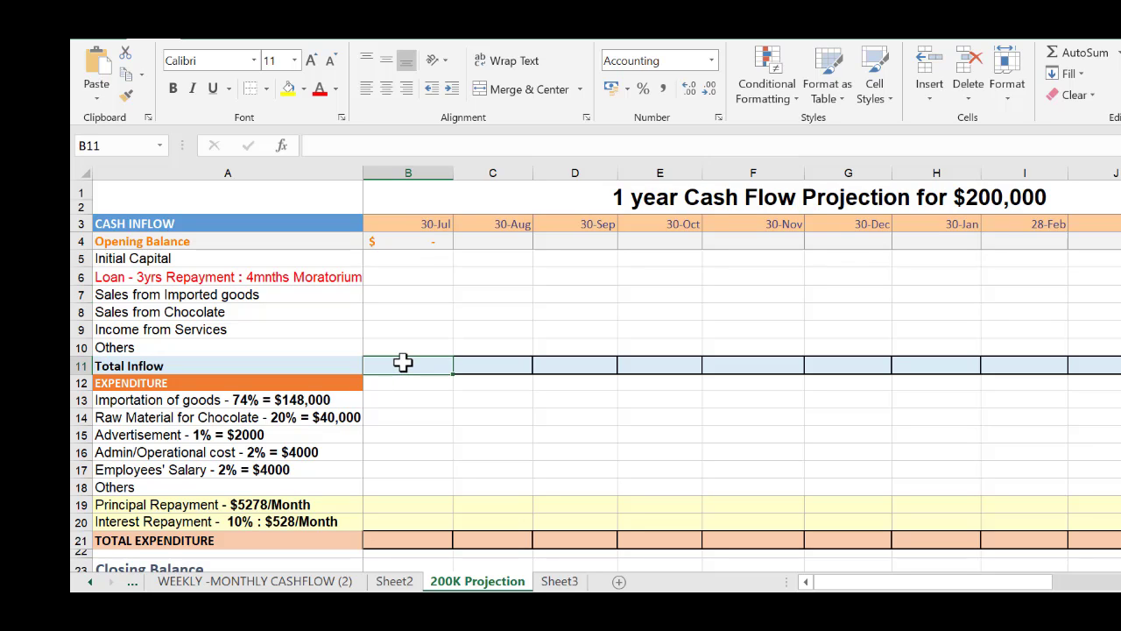
key(alt+equal)
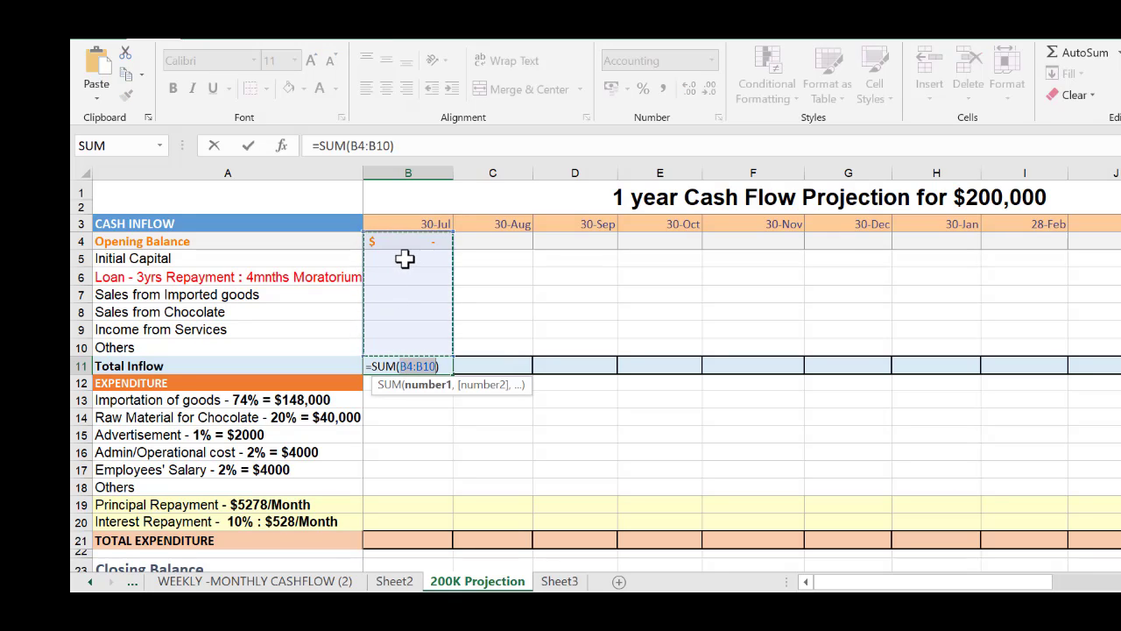
drag(404, 258, 408, 351)
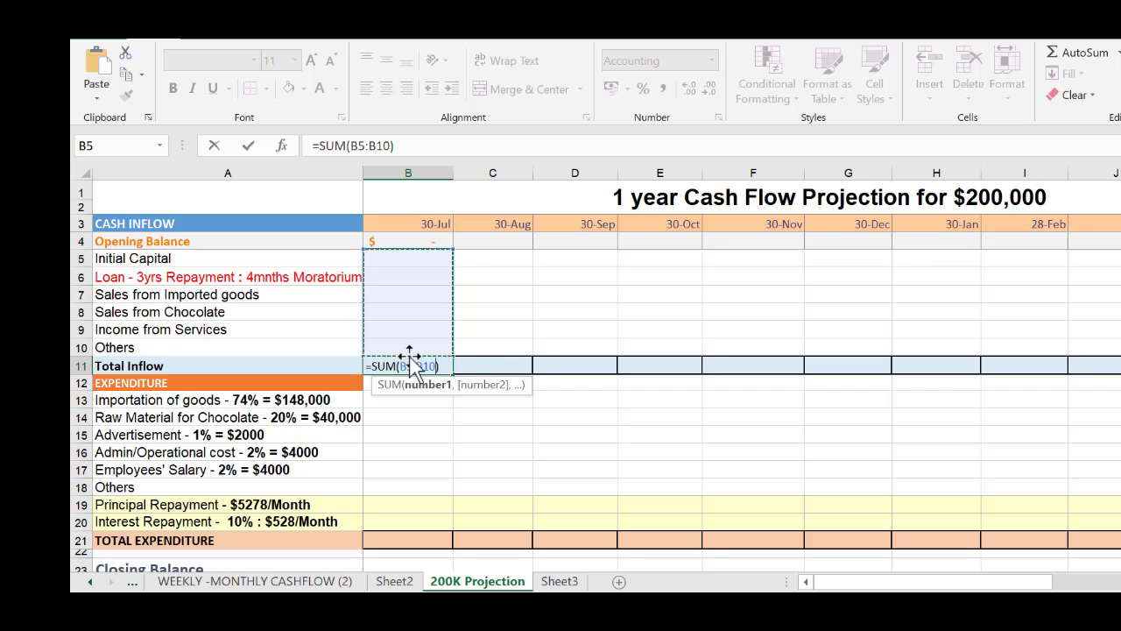
key(Return)
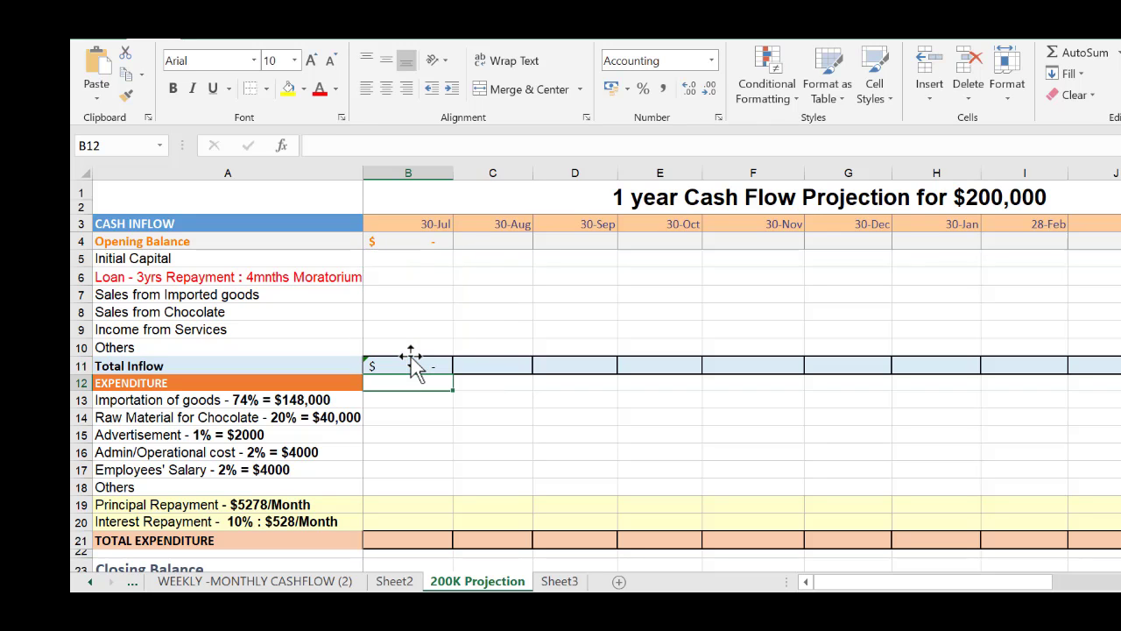
Total the first month's expenditure in B21 with =SUM(B13:B20)
click(408, 541)
key(alt+equal)
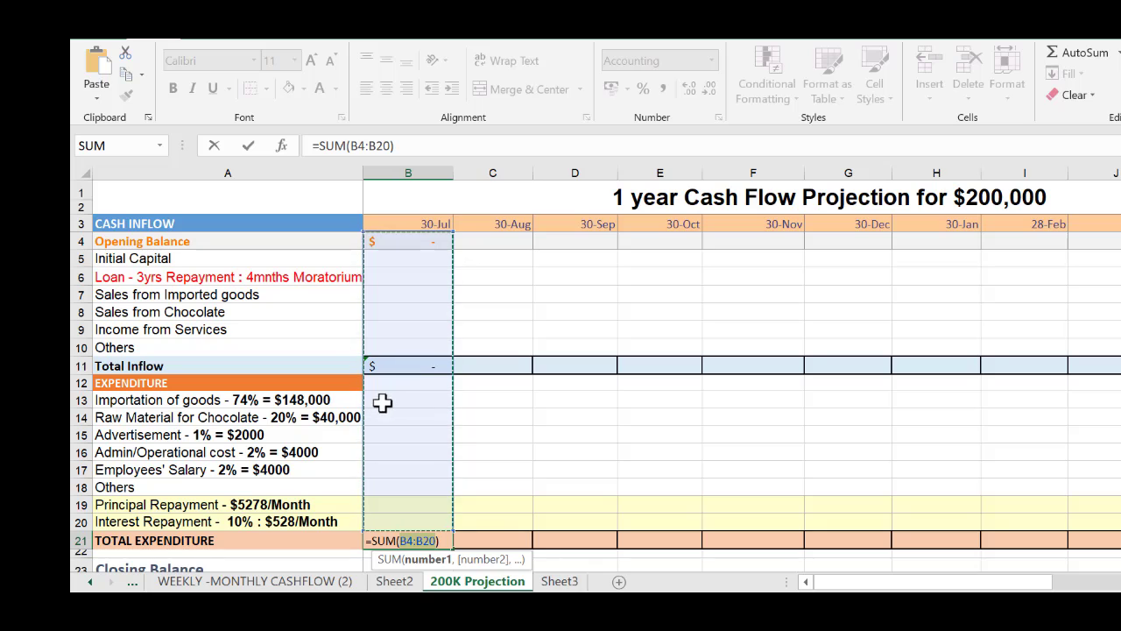
drag(389, 399, 397, 515)
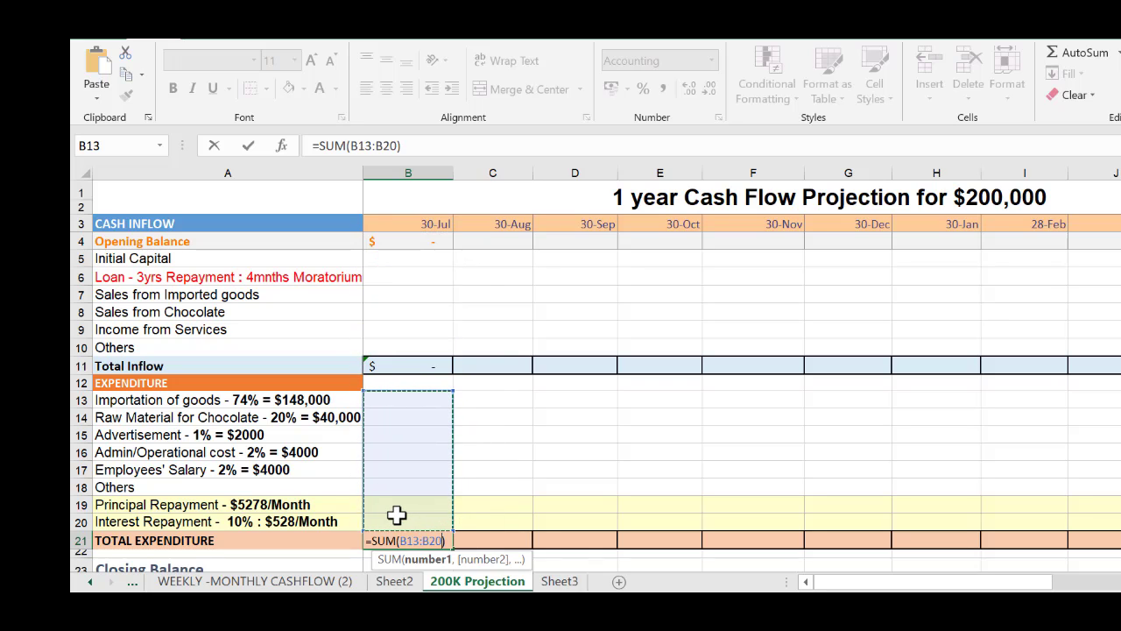
key(Return)
Calculate the first month's Closing Balance in B23 with the formula =B4+B11-B21
scroll(459, 489, down, 1)
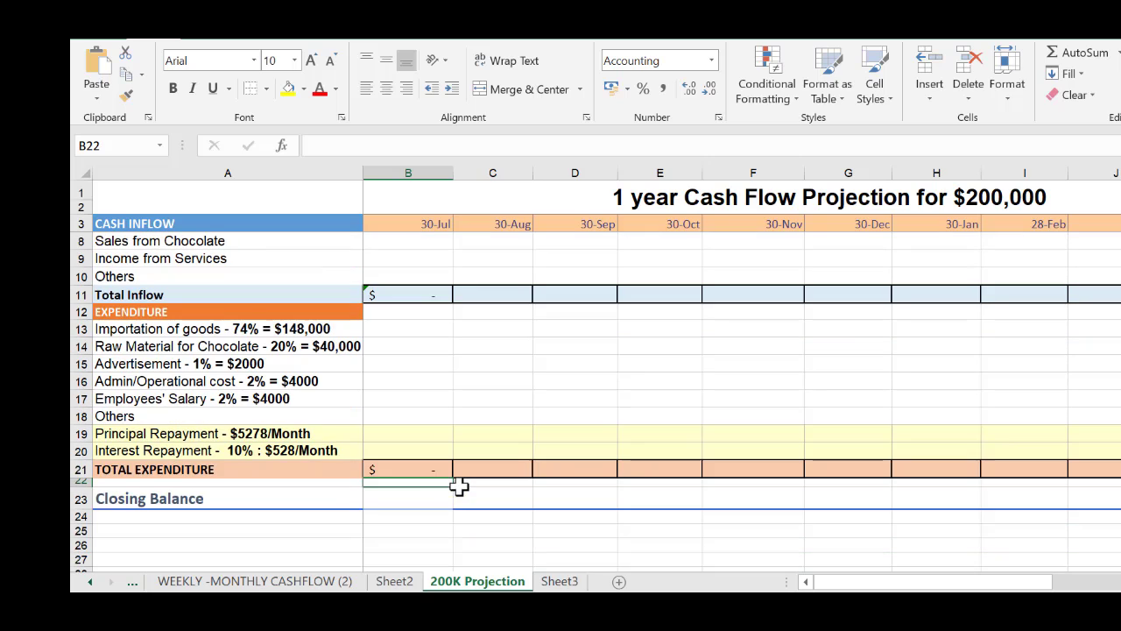
click(407, 494)
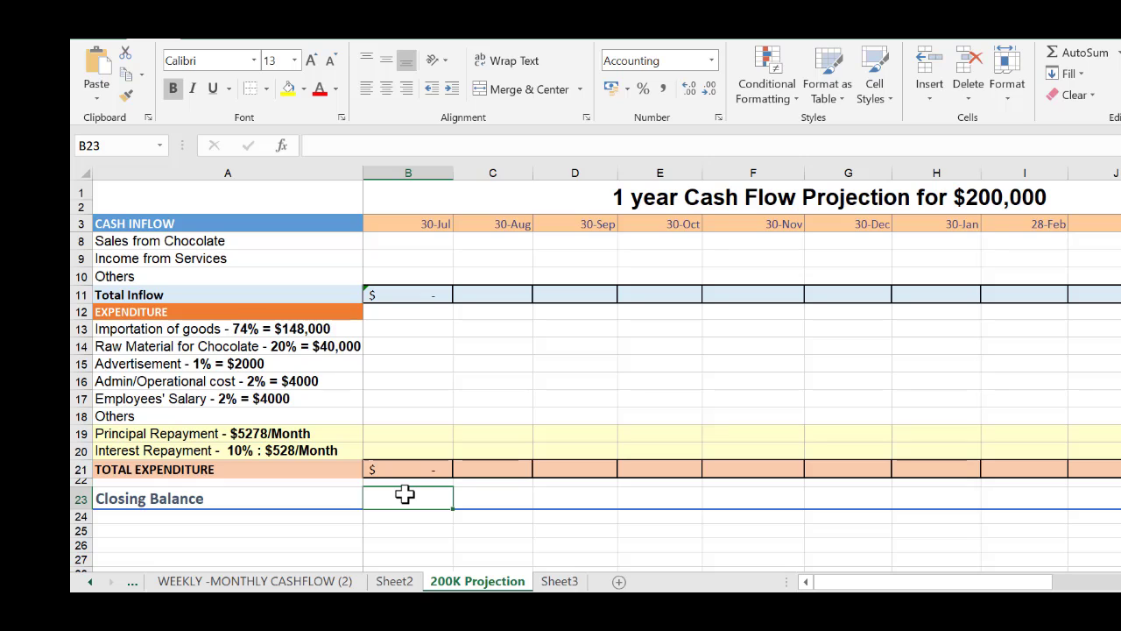
text(=)
scroll(412, 490, up, 1)
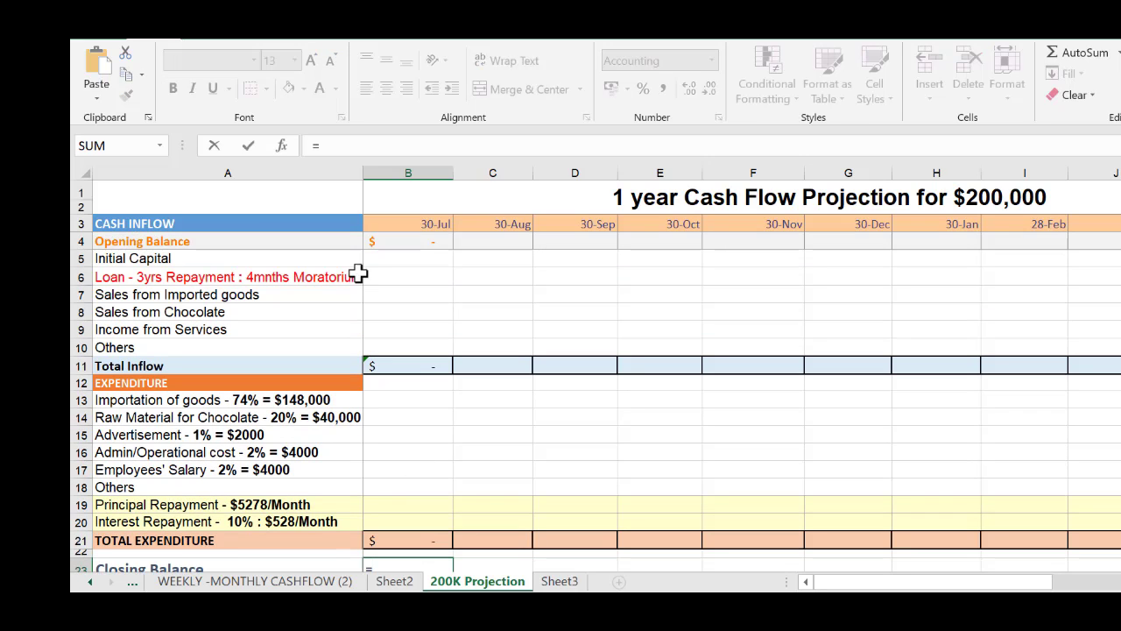
click(428, 242)
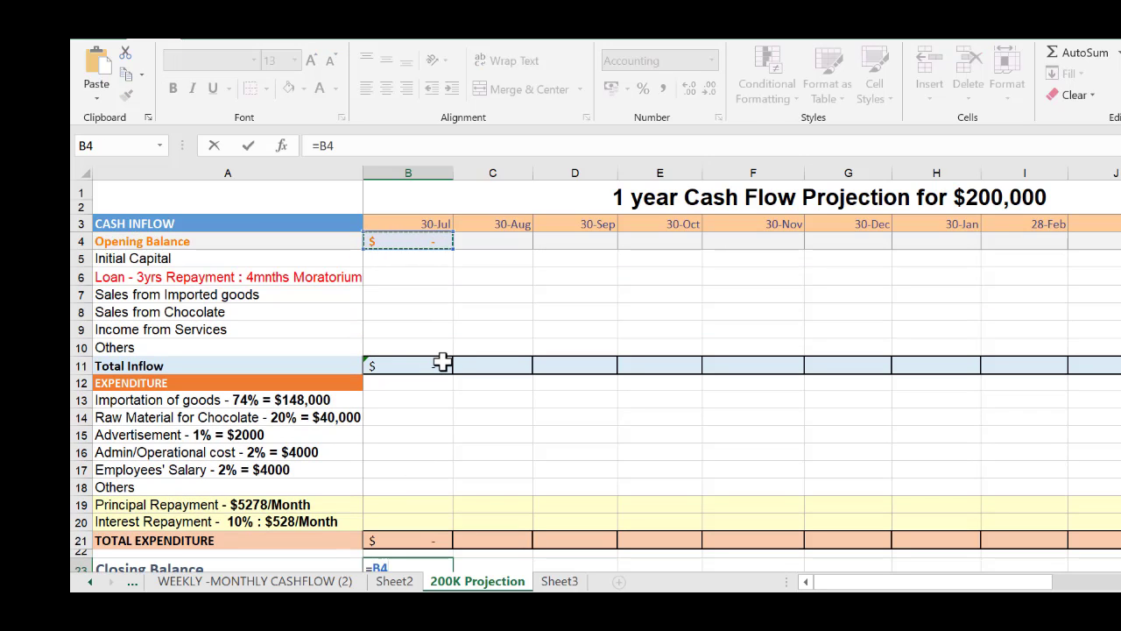
text(+)
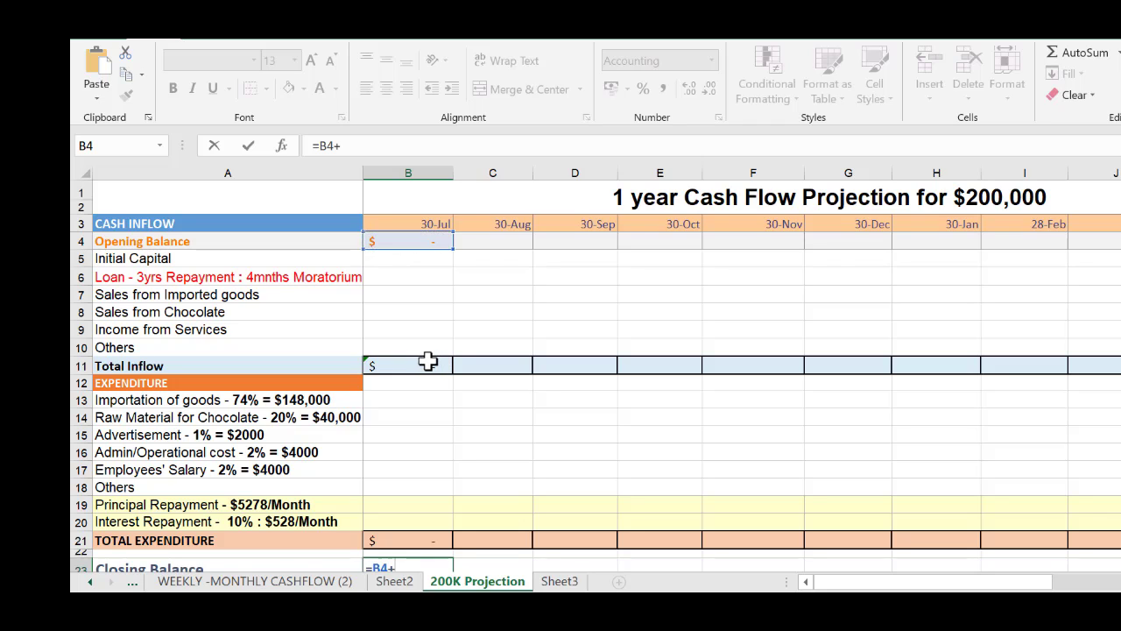
click(424, 365)
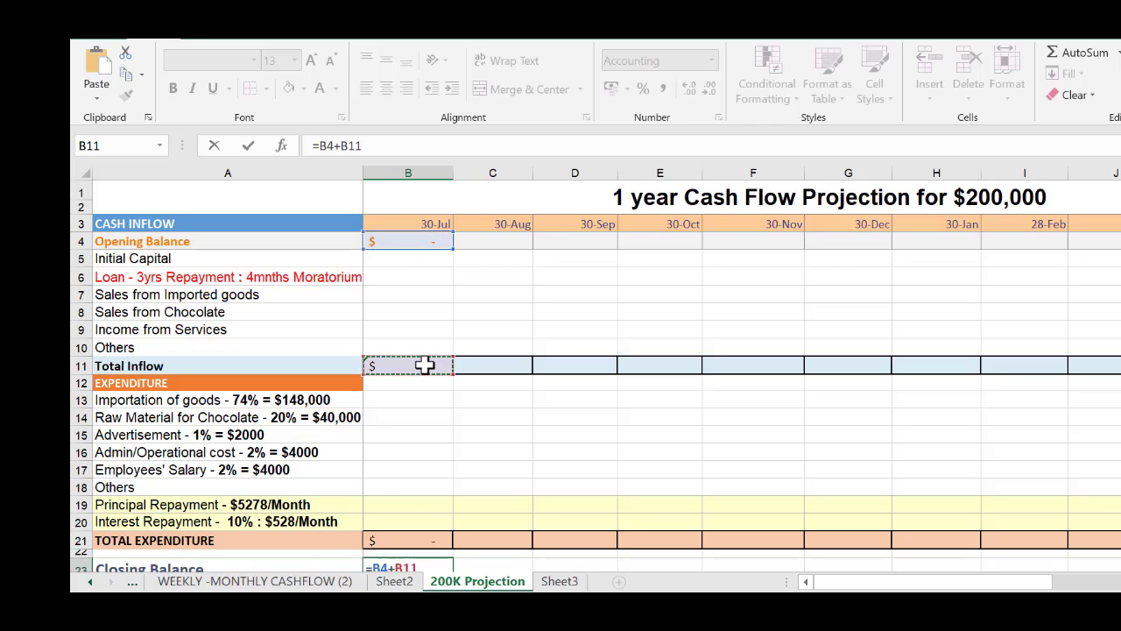
text(-)
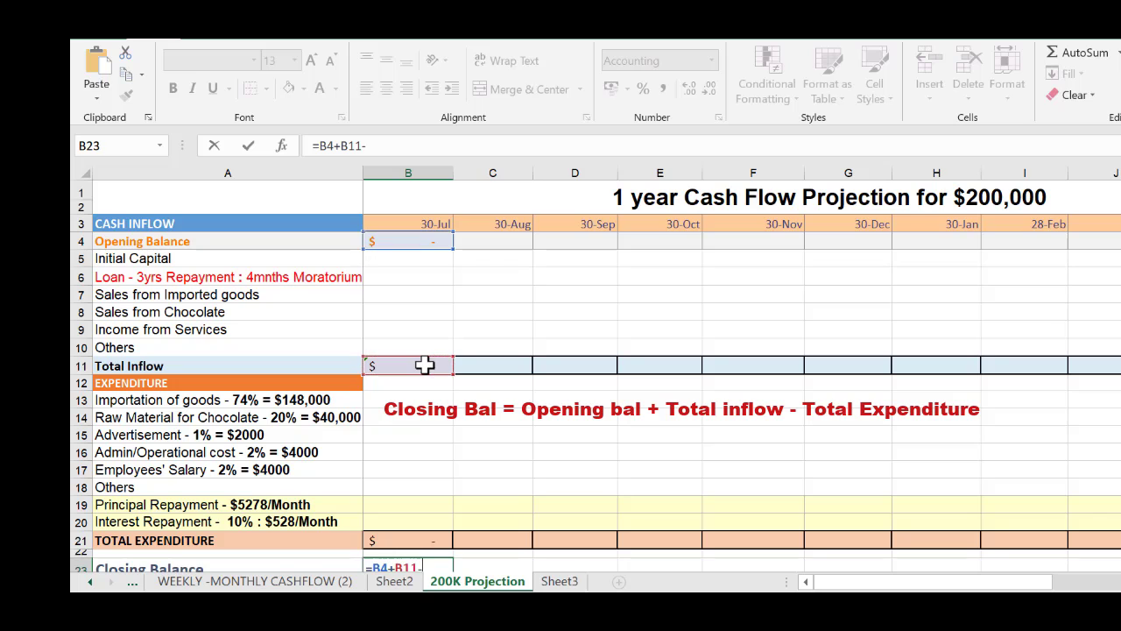
scroll(462, 371, down, 2)
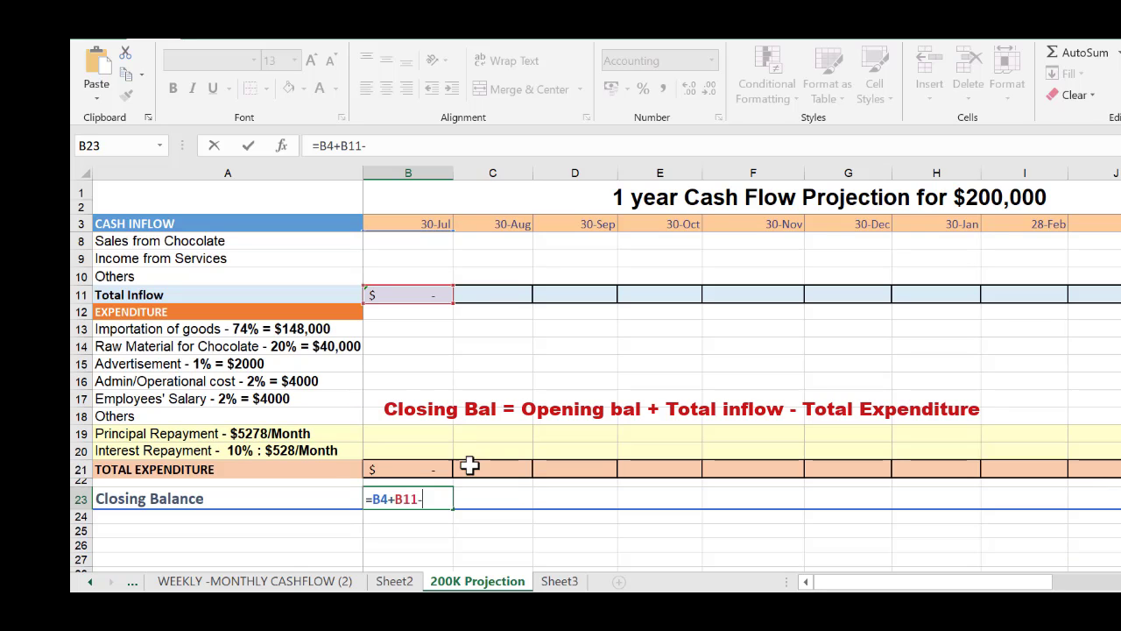
click(407, 469)
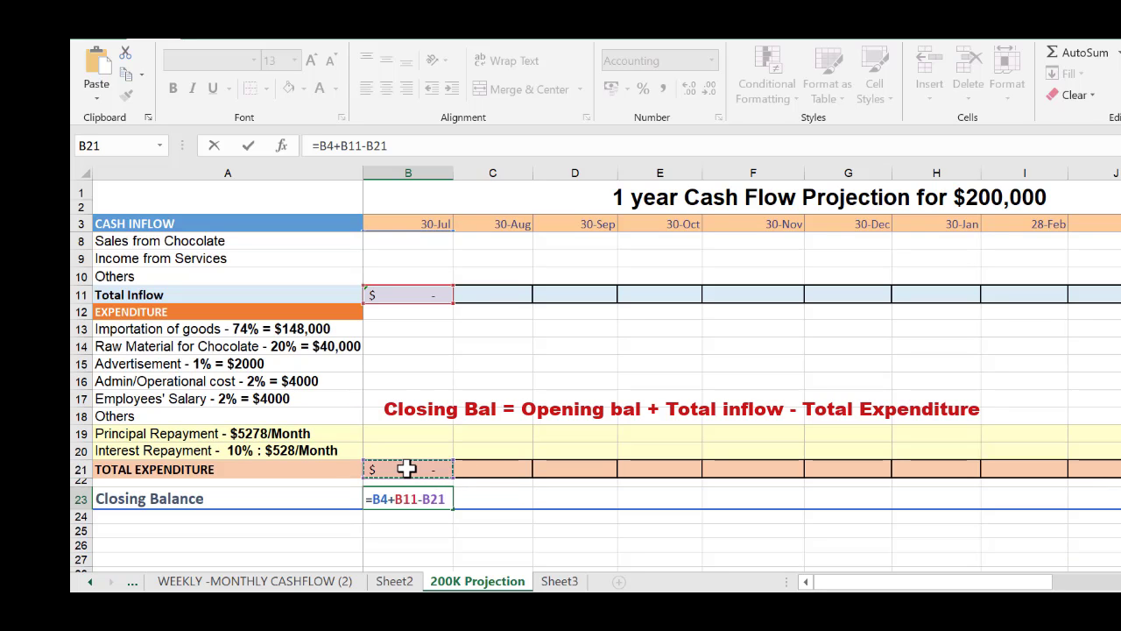
key(Return)
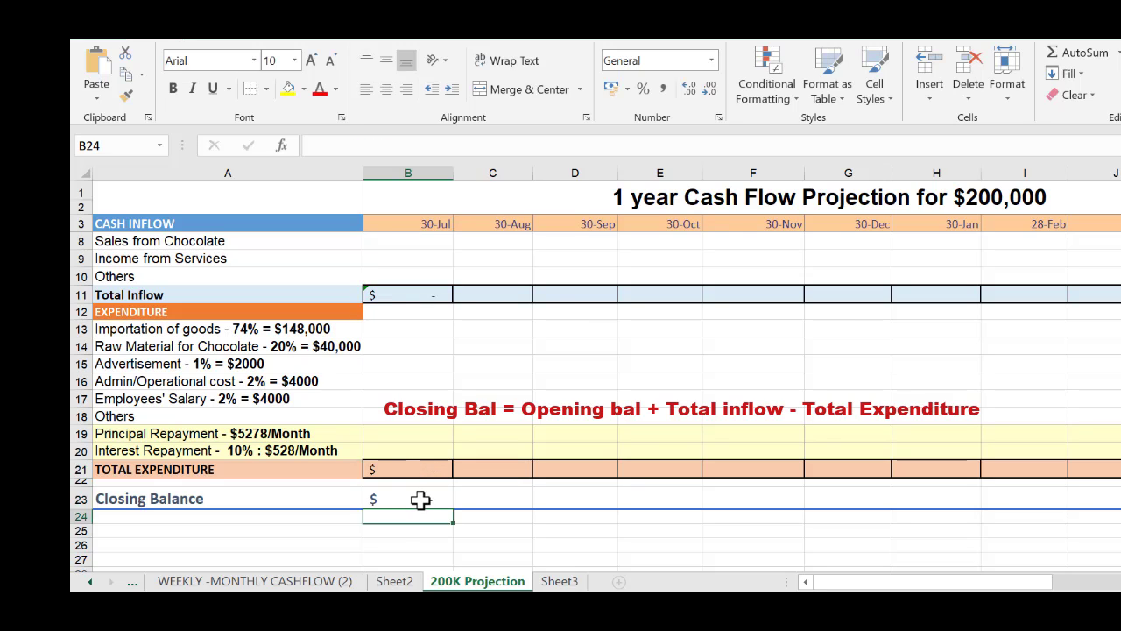
Fill the Closing Balance formula from B23 across the remaining months through column N
click(421, 500)
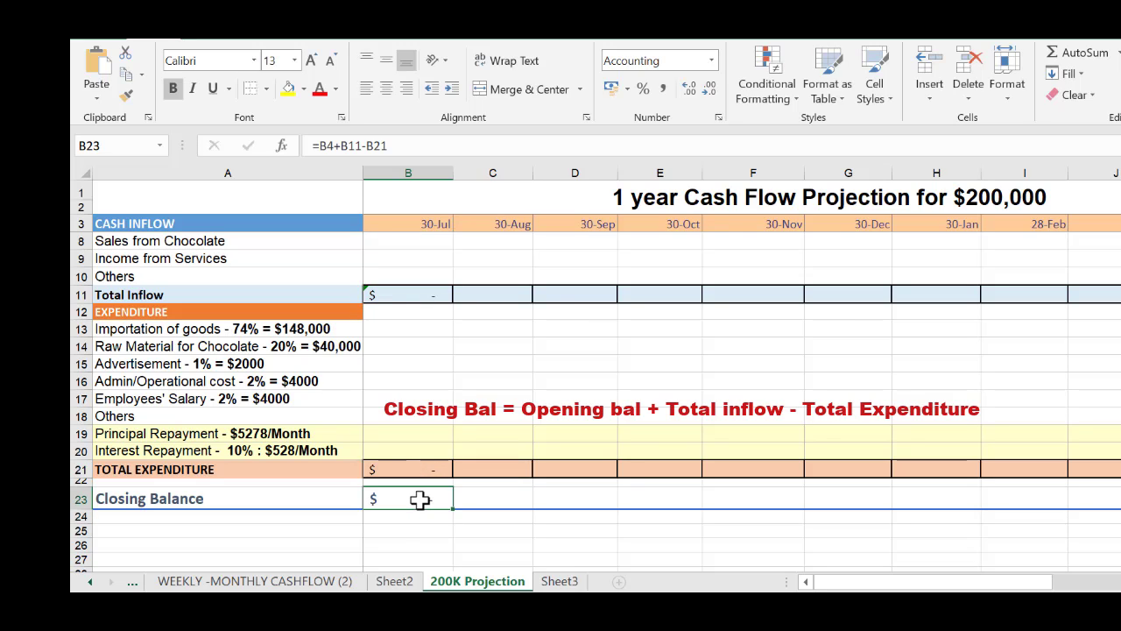
scroll(438, 481, up, 2)
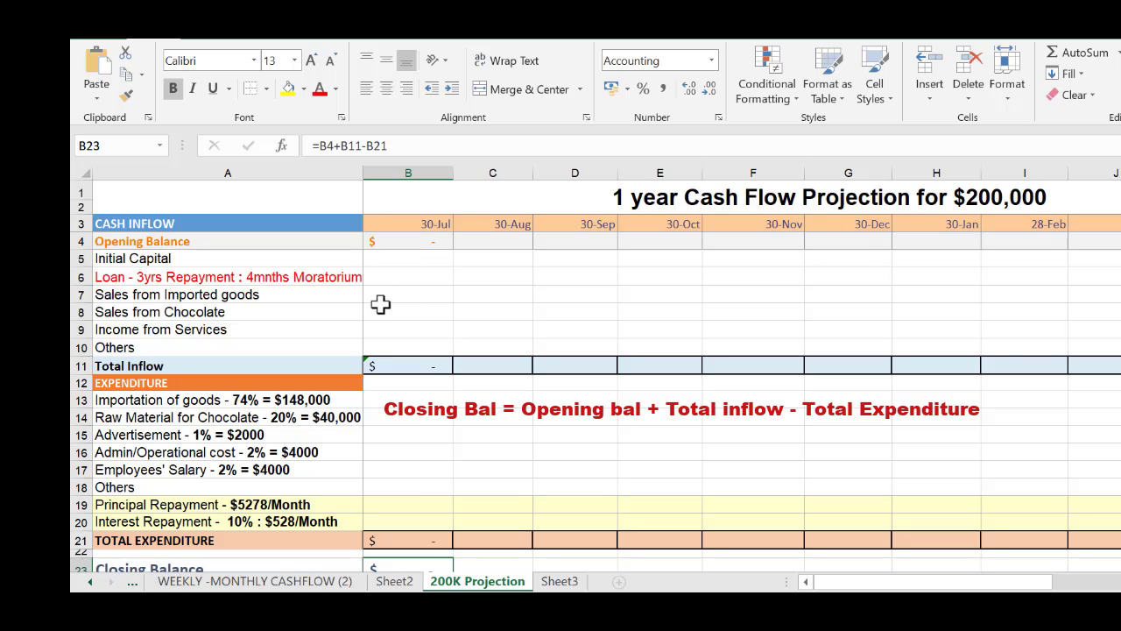
scroll(426, 538, down, 2)
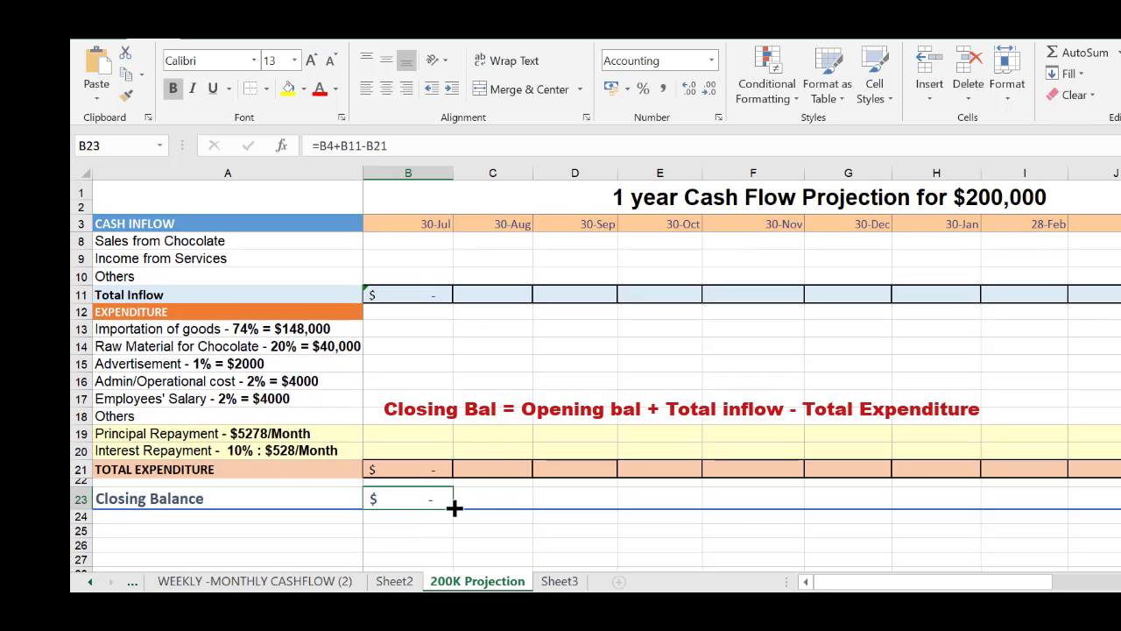
drag(454, 507, 846, 531)
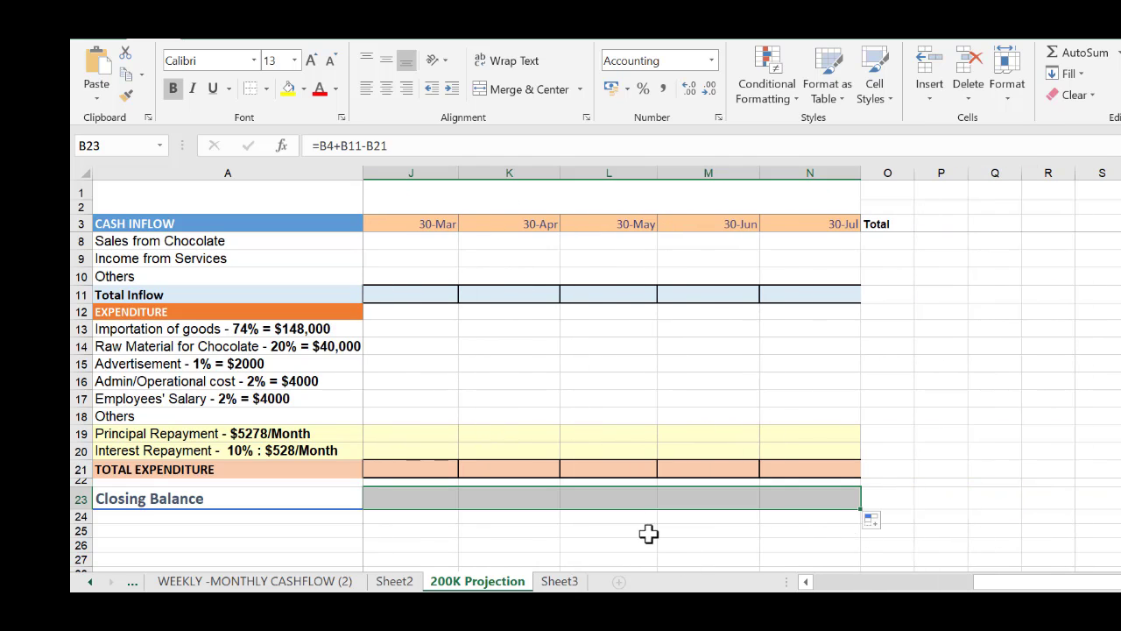
drag(987, 581, 807, 586)
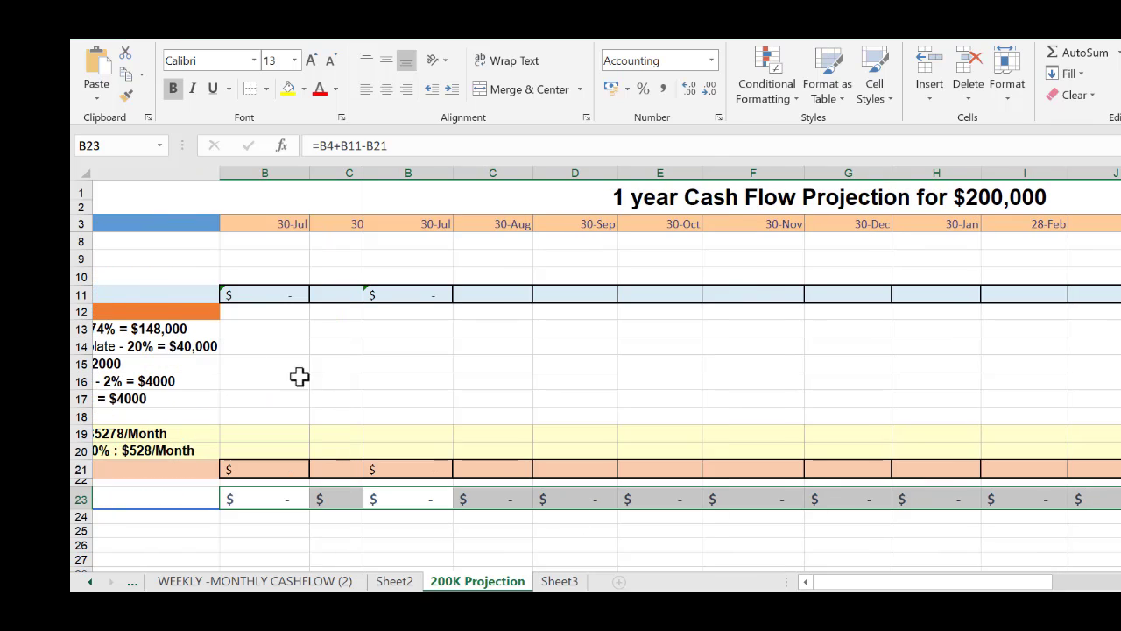
Fill the Total Inflow formula from B11 across the remaining months through column N
click(255, 295)
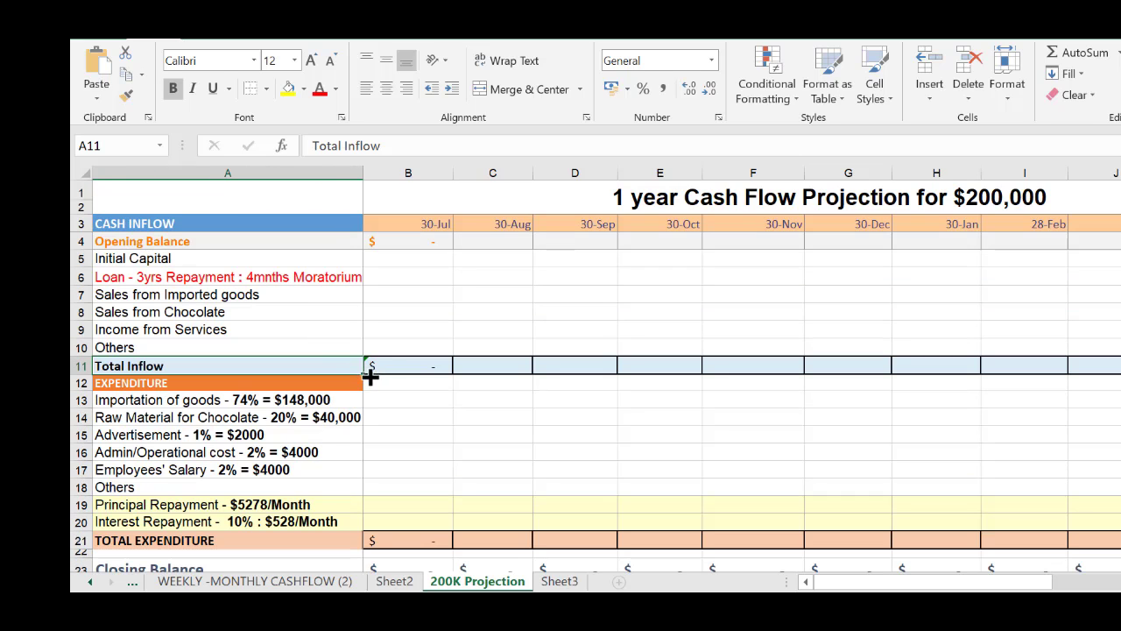
click(430, 368)
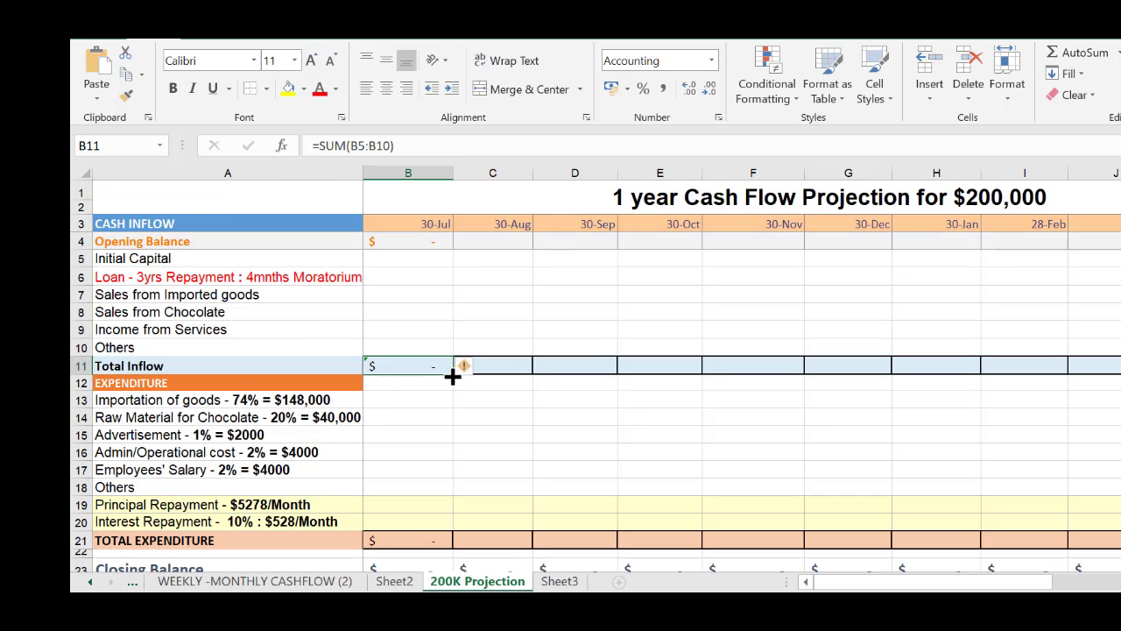
drag(452, 375, 1109, 386)
drag(933, 581, 795, 582)
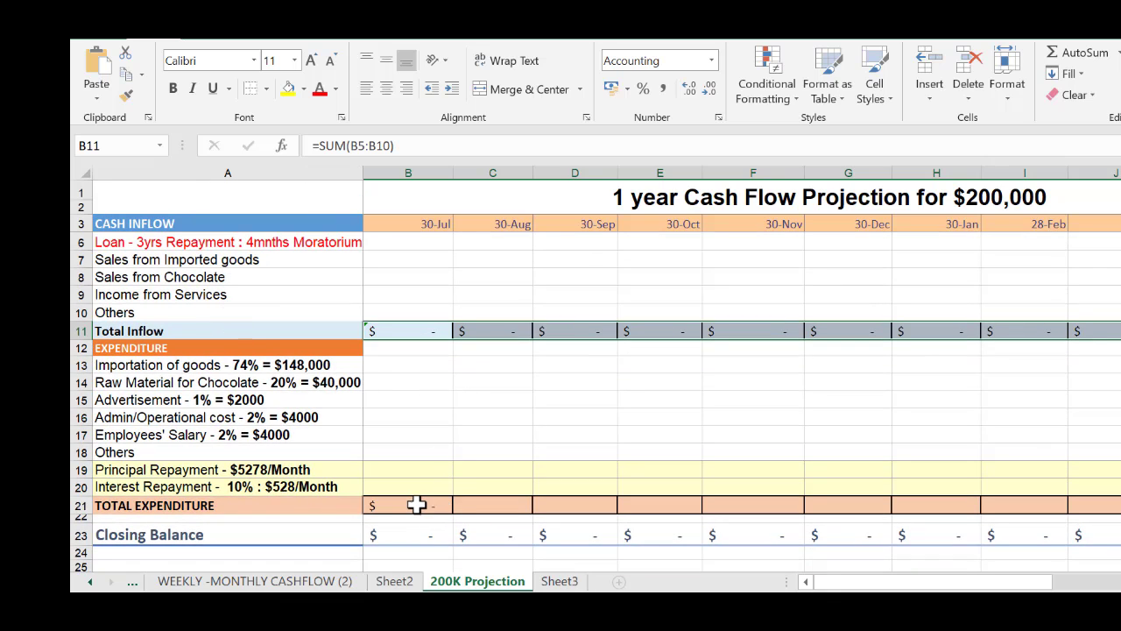
Fill the TOTAL EXPENDITURE formula from B21 across the remaining months through column N
click(416, 505)
drag(452, 514, 1114, 514)
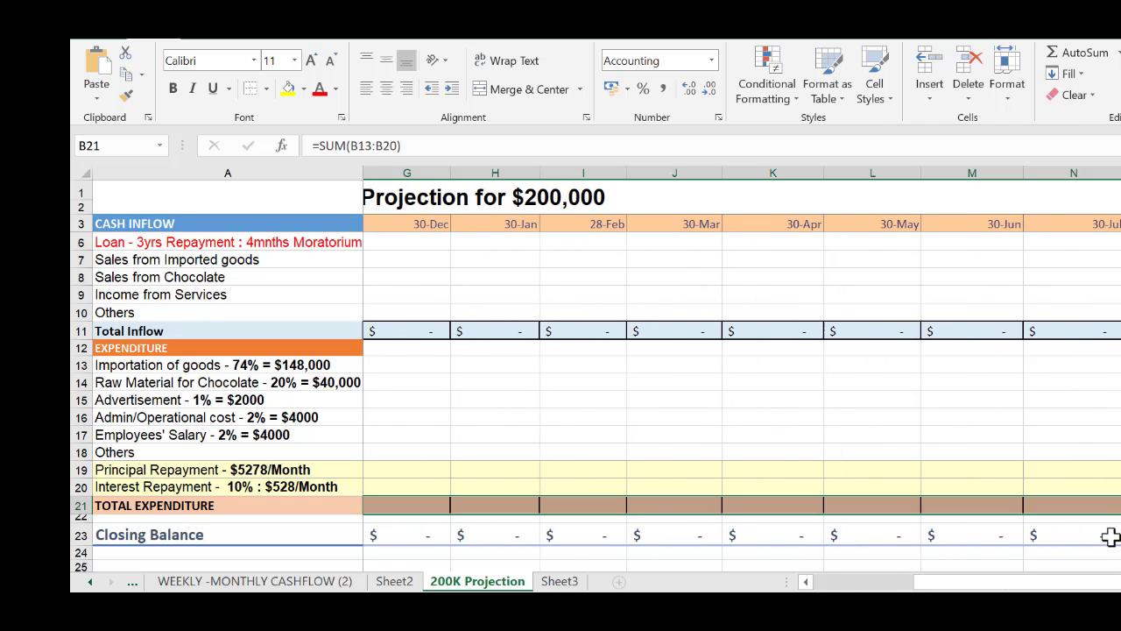
drag(992, 585, 883, 588)
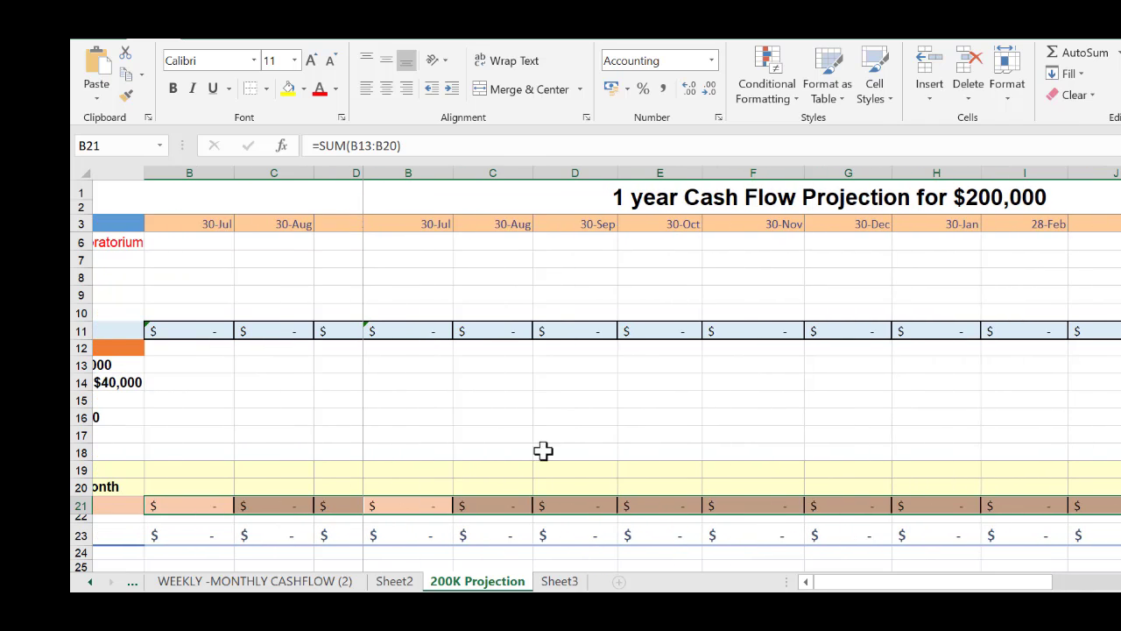
scroll(502, 428, up, 1)
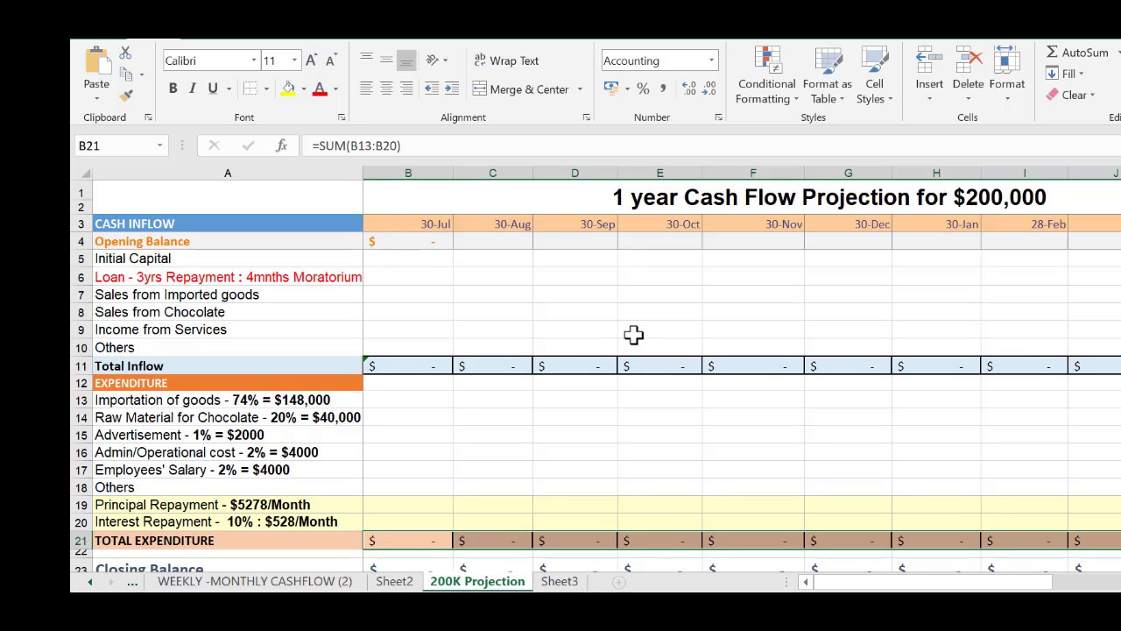
scroll(632, 333, down, 2)
drag(662, 274, 788, 315)
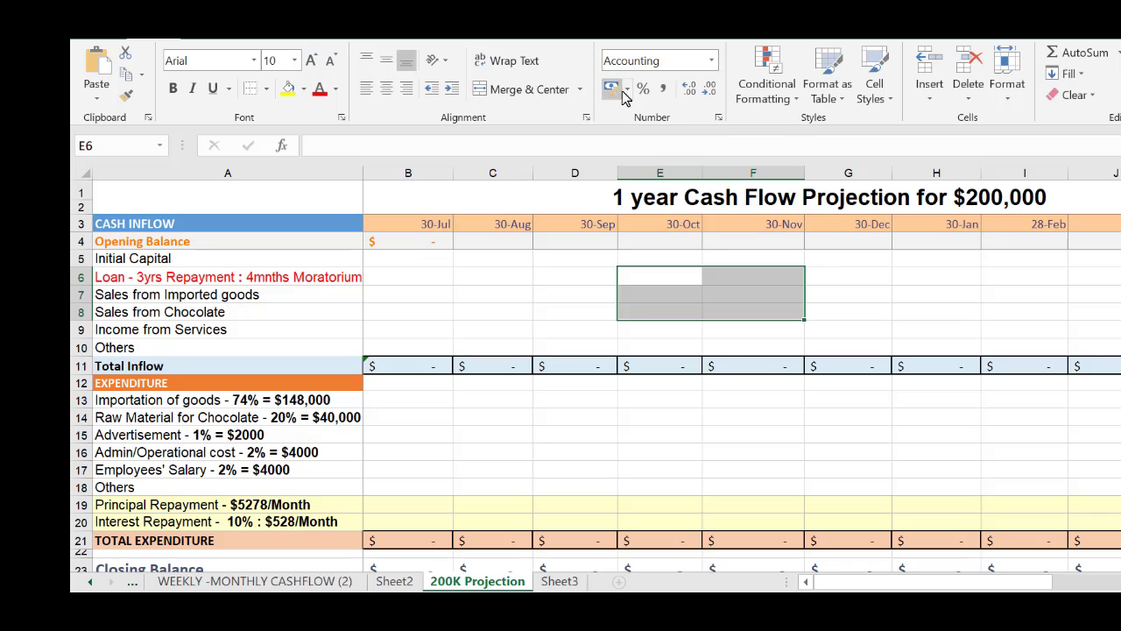
click(627, 89)
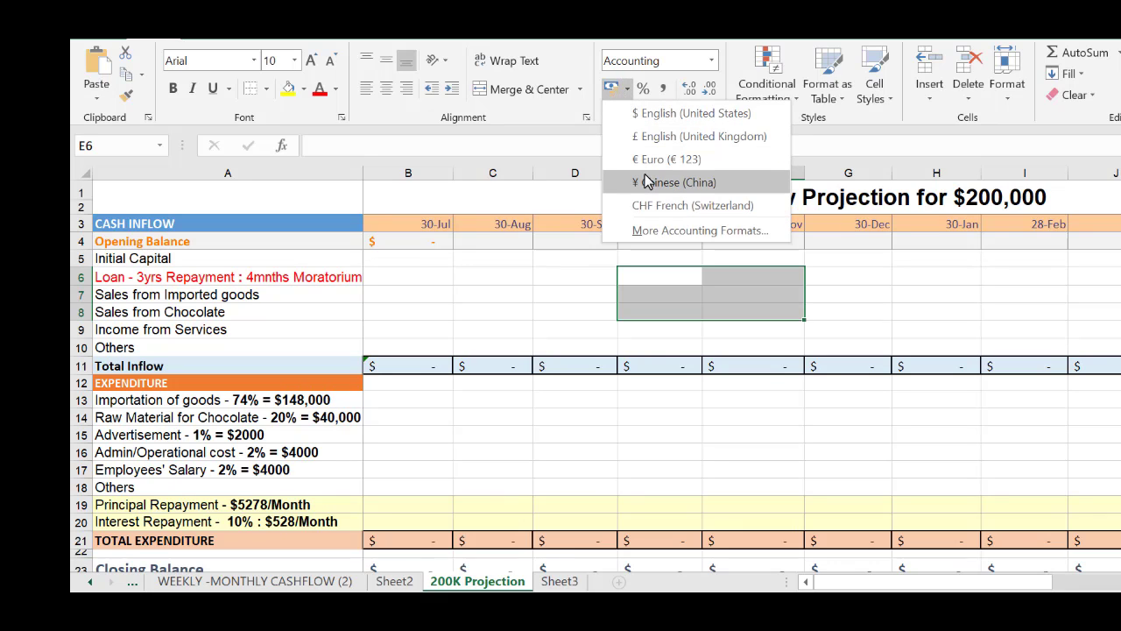
click(946, 302)
click(908, 308)
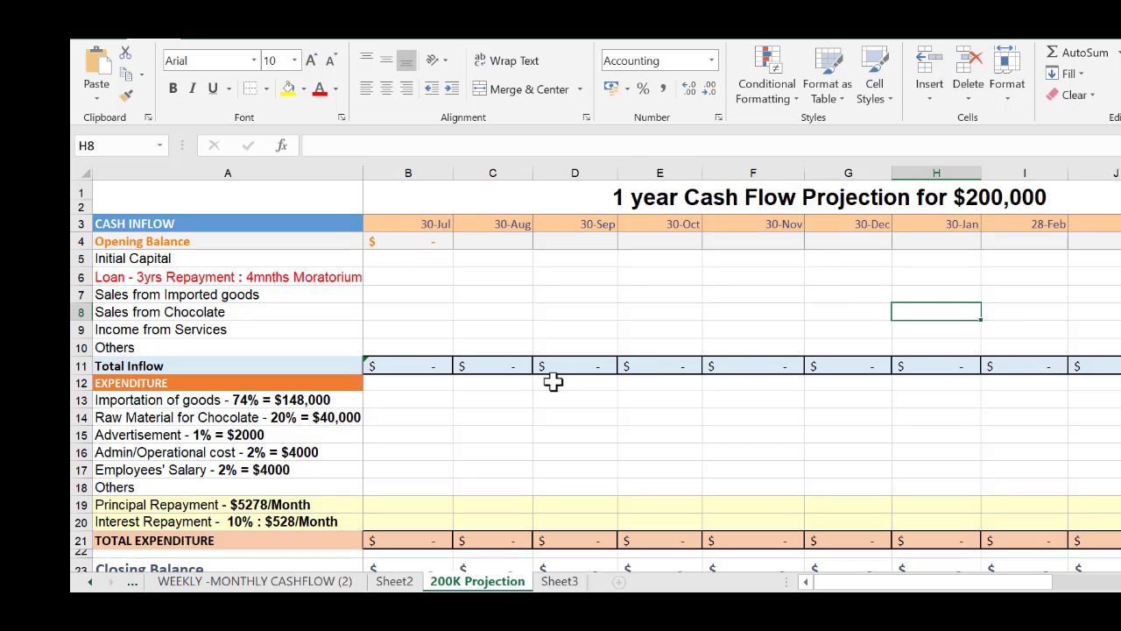
Enter 10,000 as the Initial Capital in B5 and 190,000 as the Loan in B6 for 30-Jul
click(424, 238)
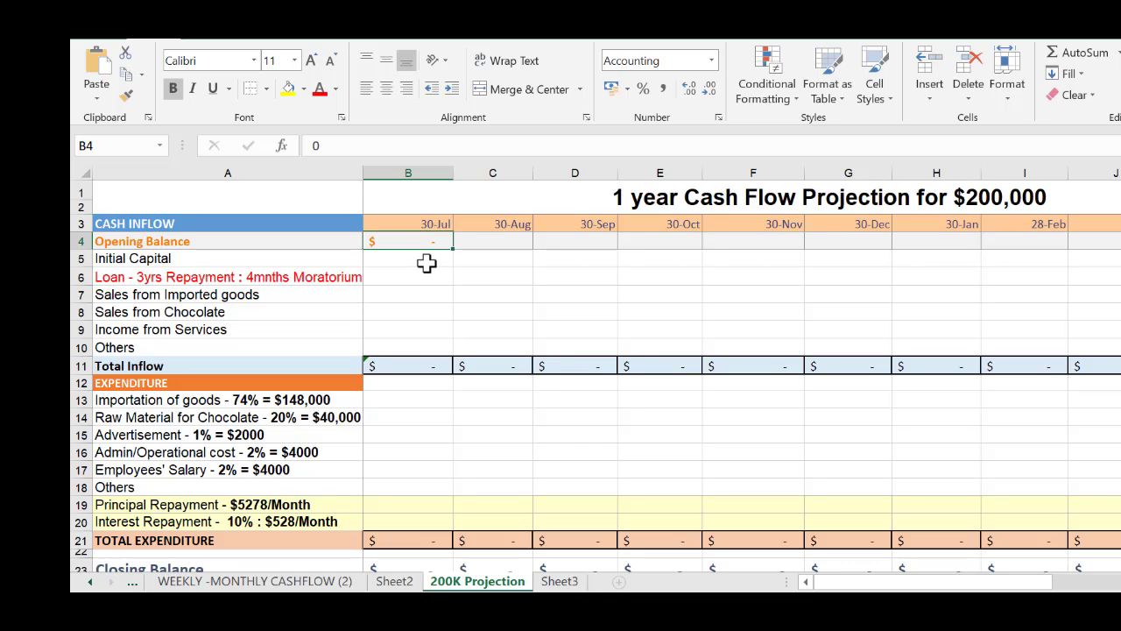
click(427, 263)
text(10000)
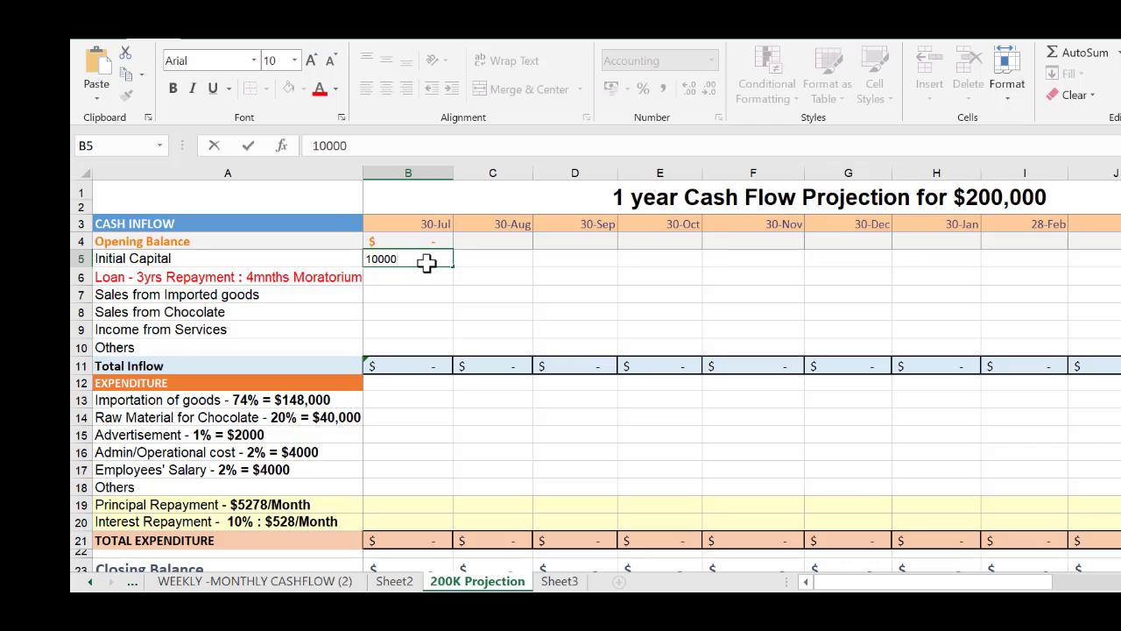
key(Return)
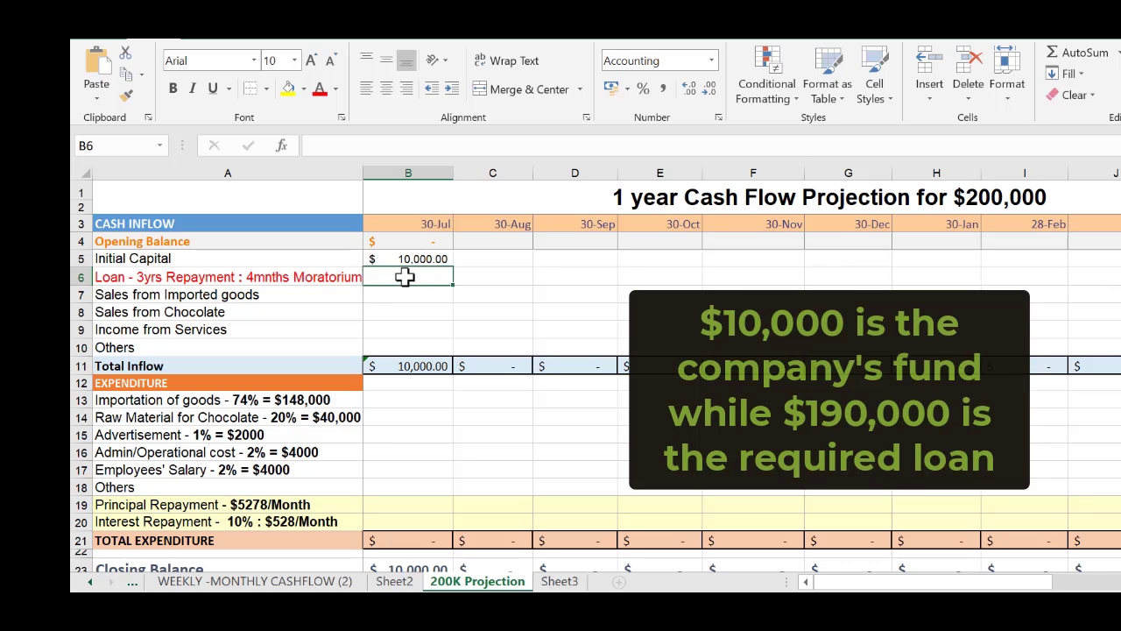
text(190)
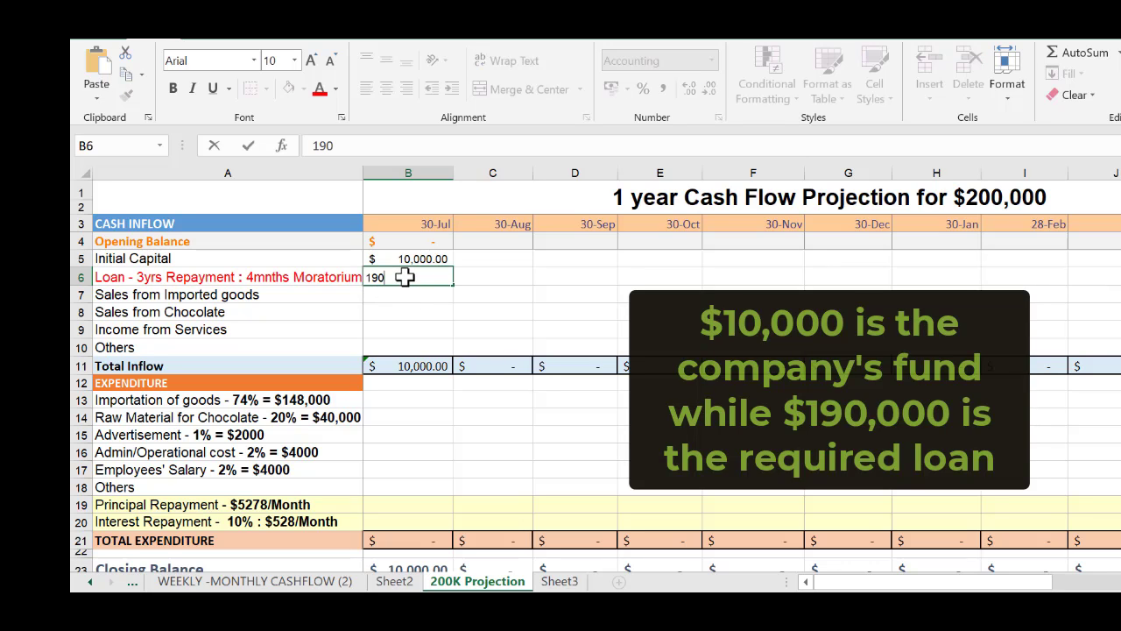
text(,00000)
key(Return)
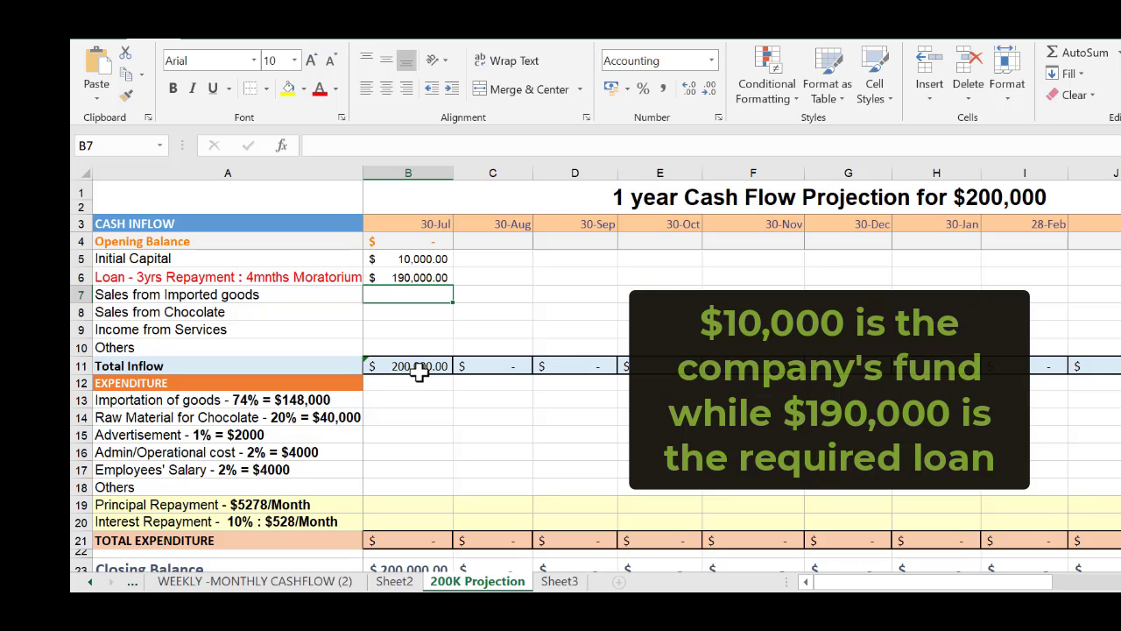
scroll(419, 371, down, 2)
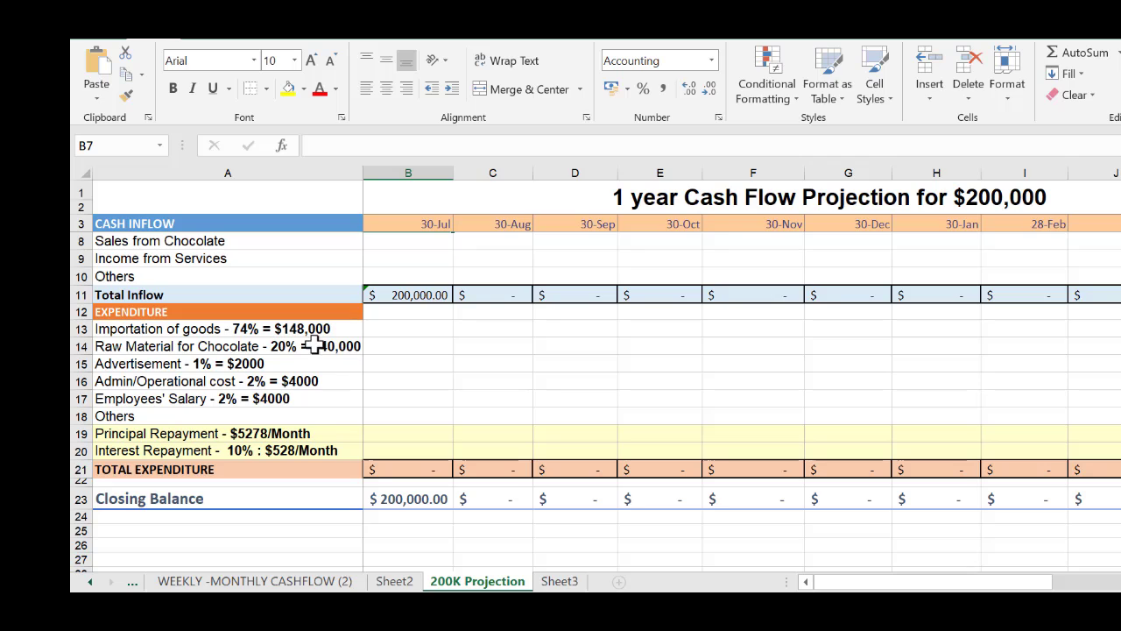
drag(403, 329, 405, 437)
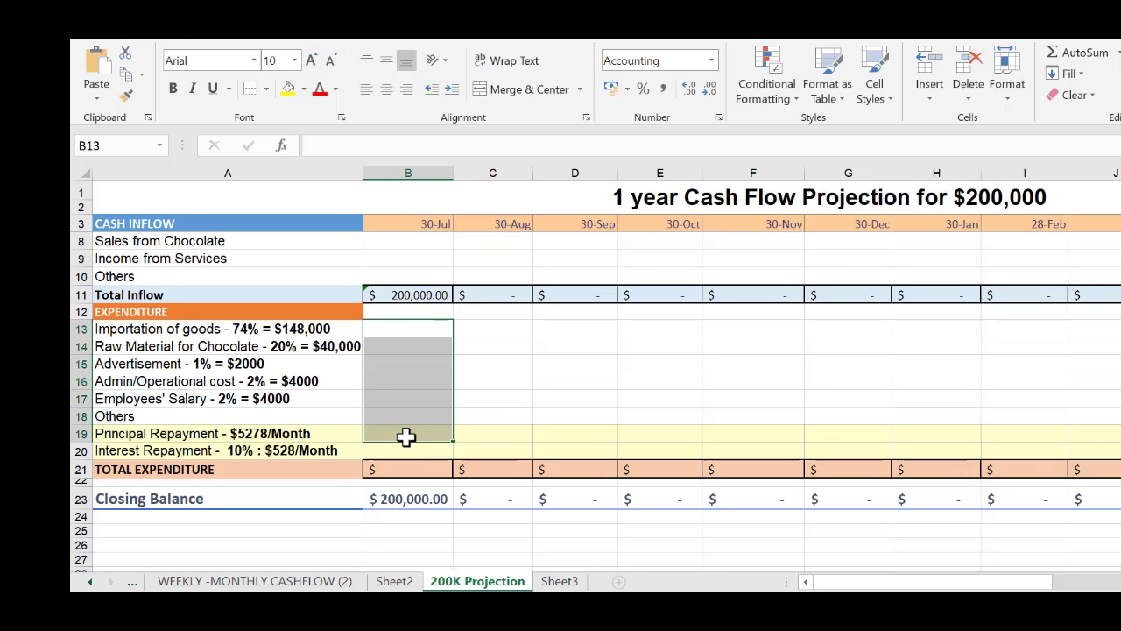
click(565, 387)
scroll(561, 390, up, 2)
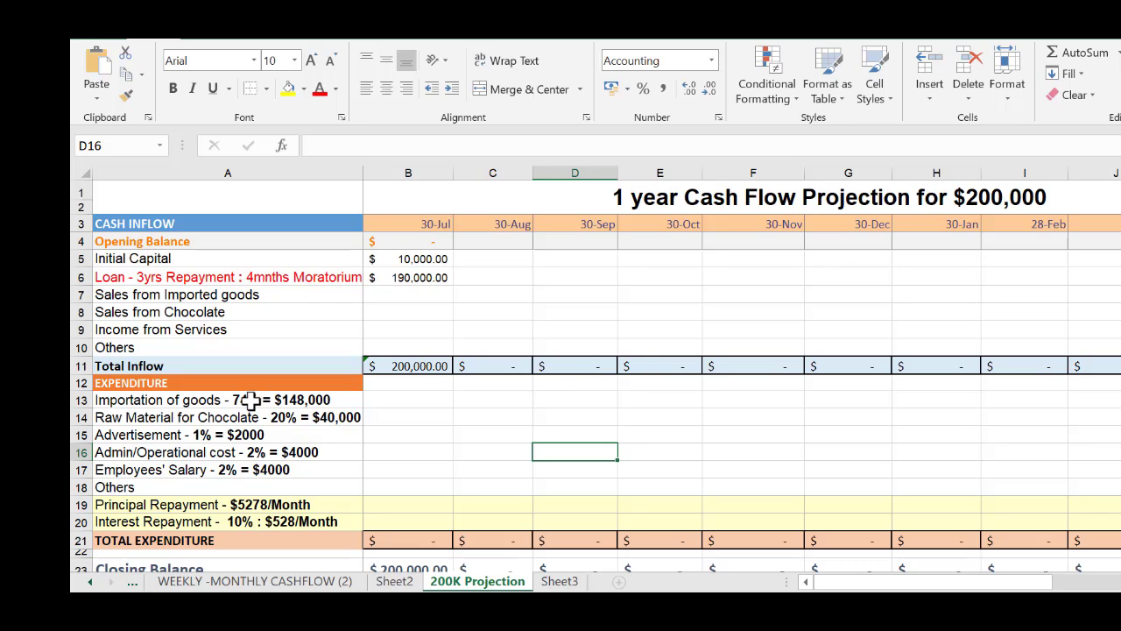
drag(254, 400, 271, 520)
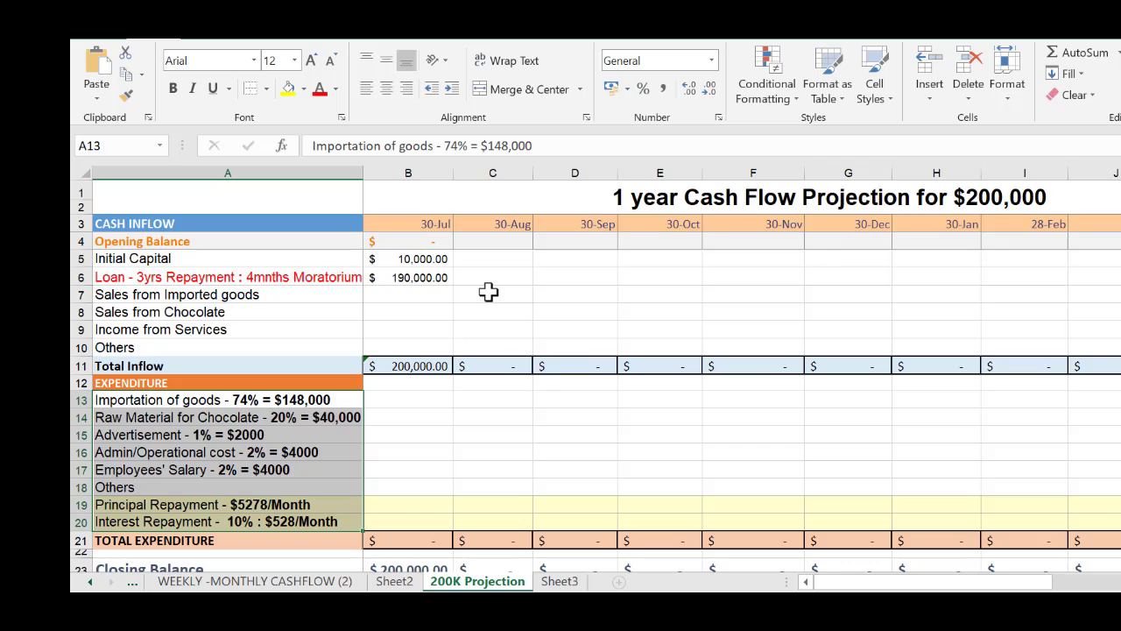
Enter Sales from Imported goods of 147,000 for 30-Aug in C7 and 148,000 for 30-Sep in D7
click(488, 292)
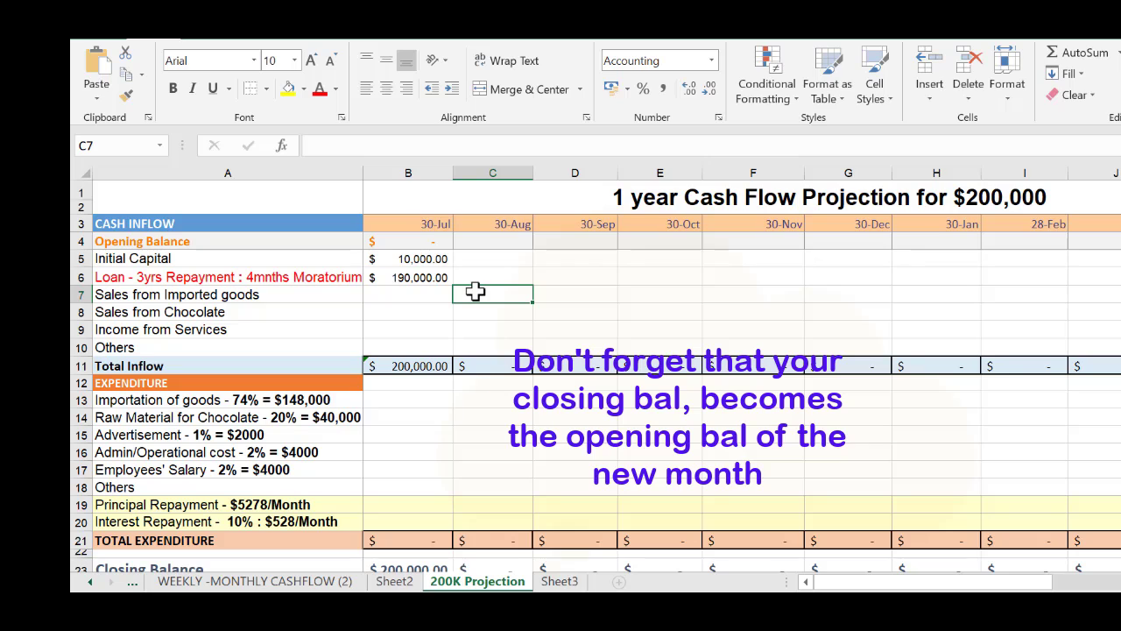
text(14)
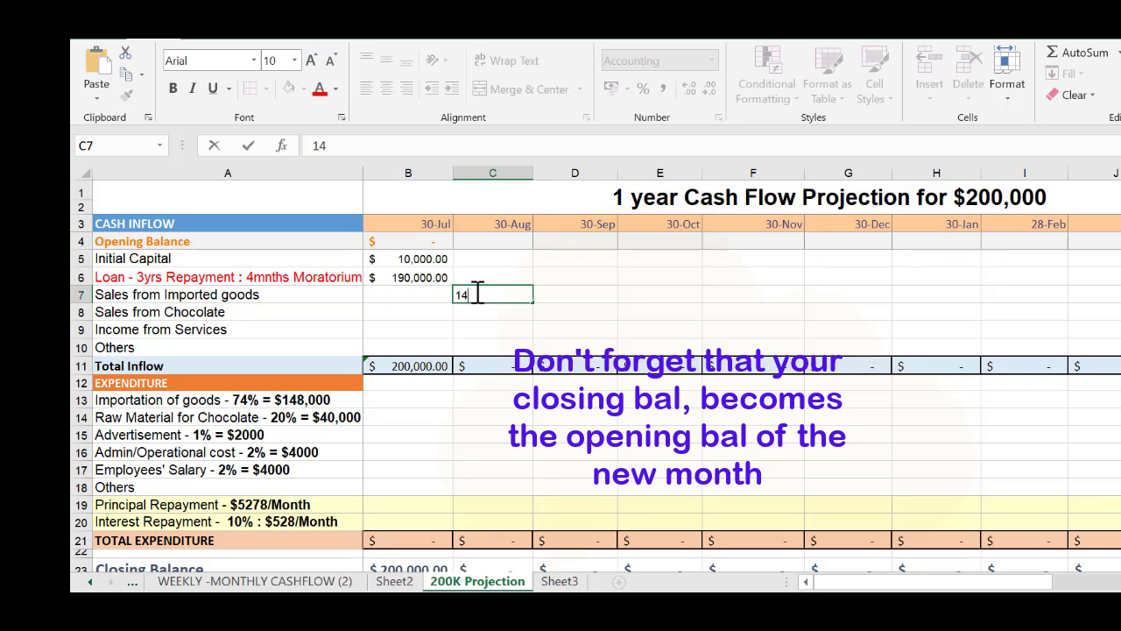
text(7000)
key(Tab)
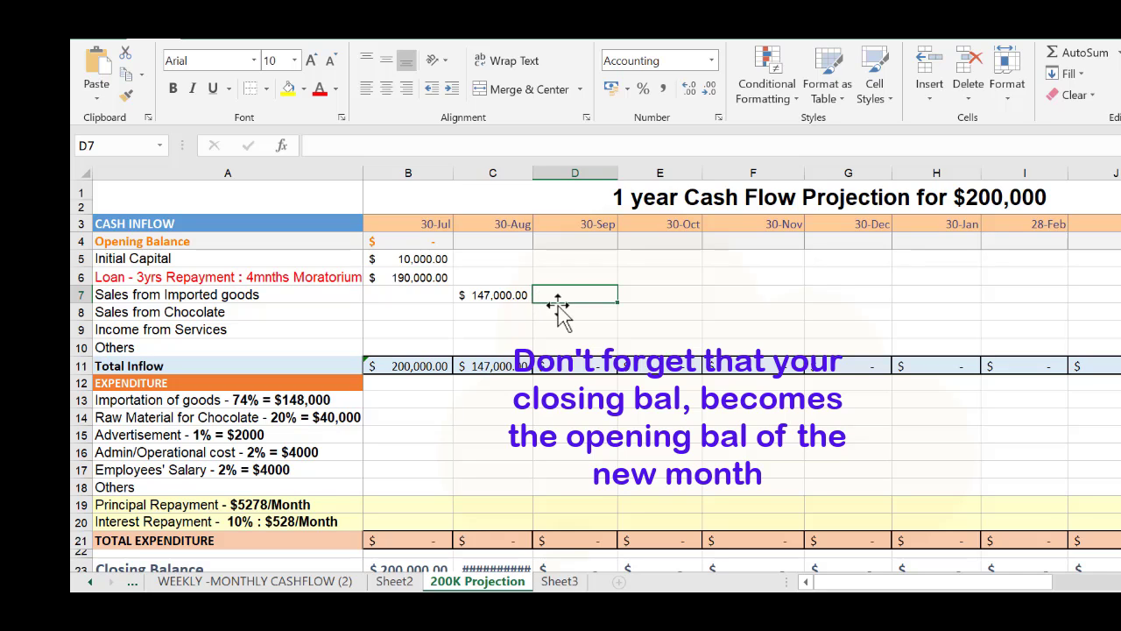
text(1)
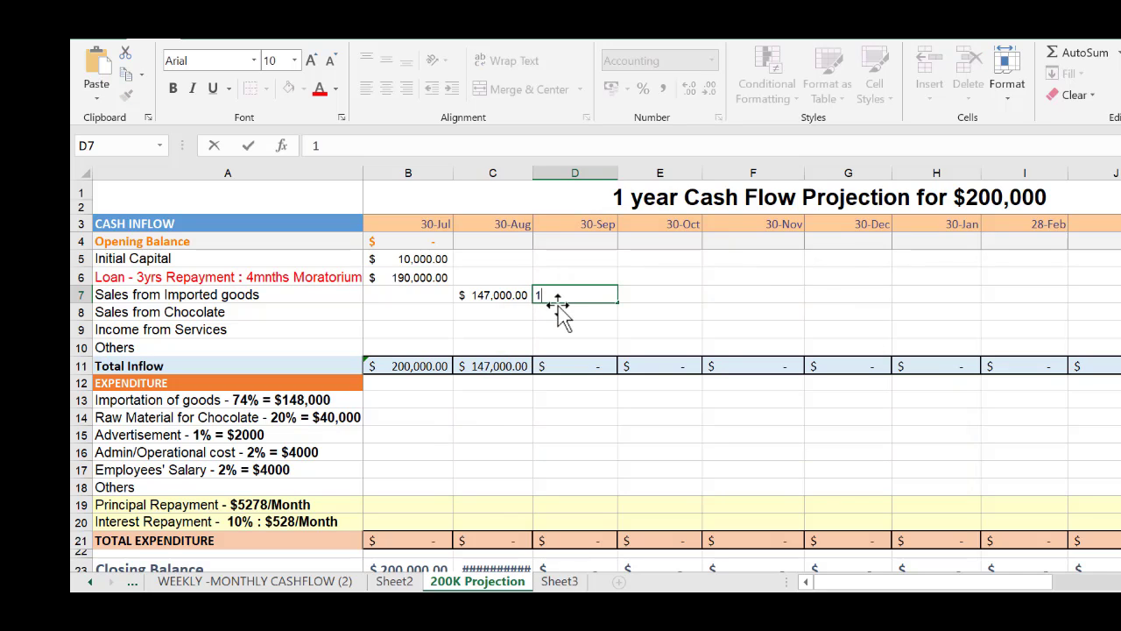
text(48000)
key(Tab)
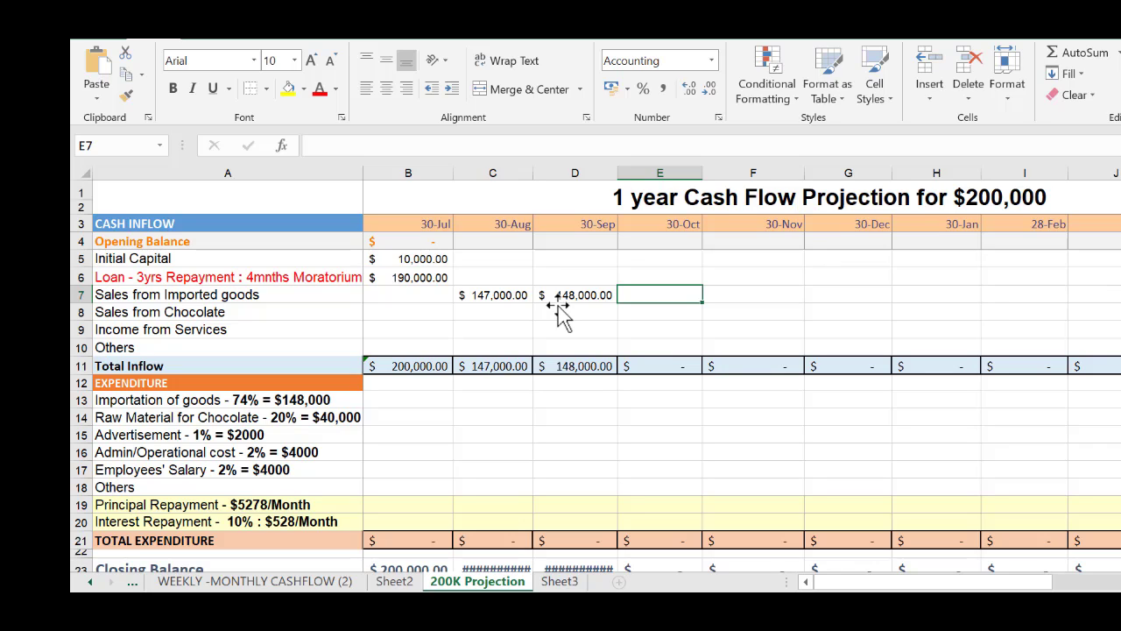
Enter Sales from Imported goods of 152,000 for both 30-Oct in E7 and 30-Nov in F7
text(1)
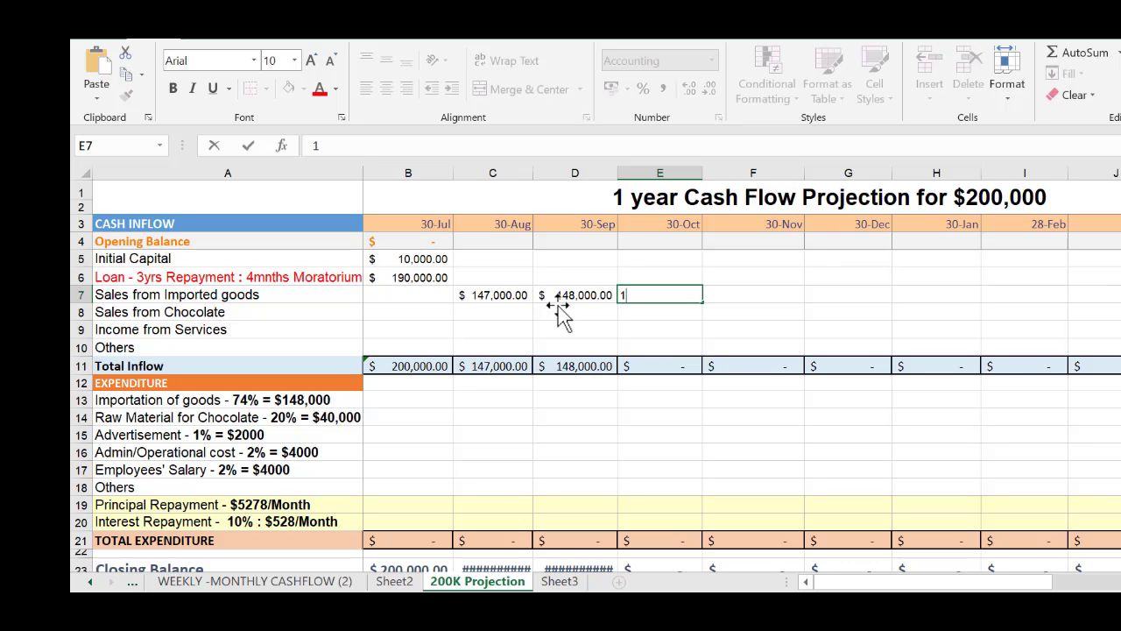
text(52000)
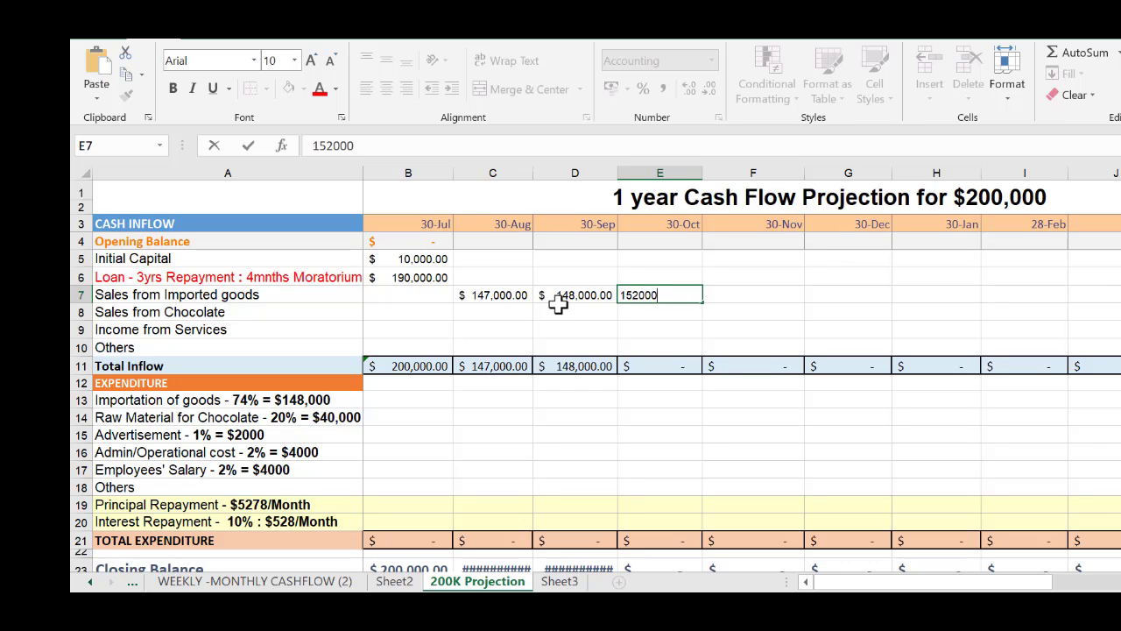
key(Tab)
text(1)
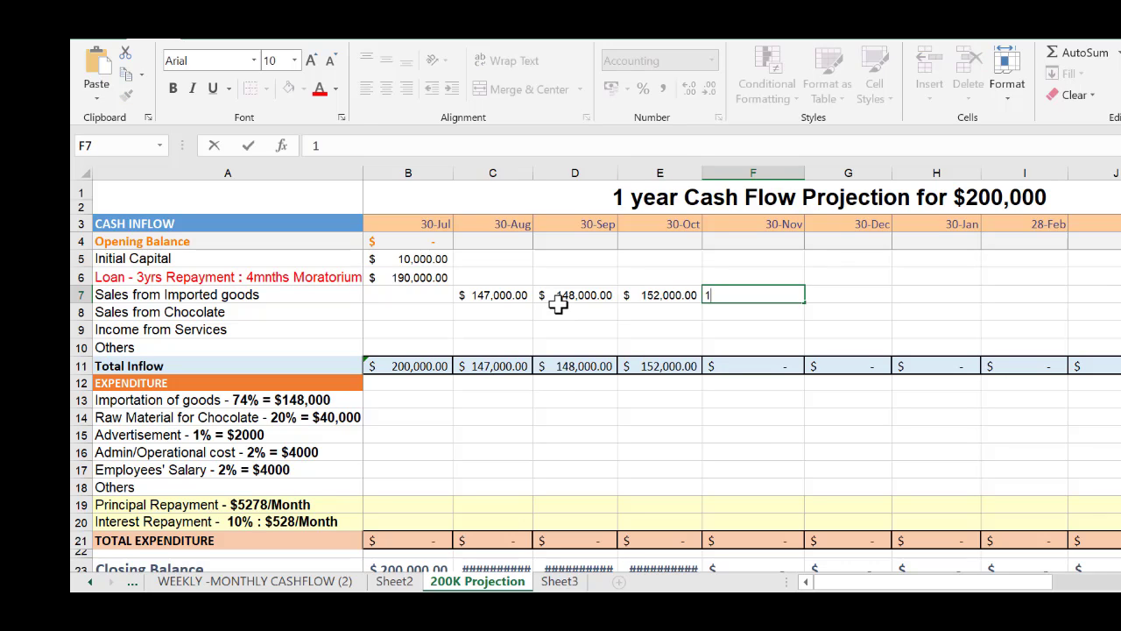
text(52000)
key(Tab)
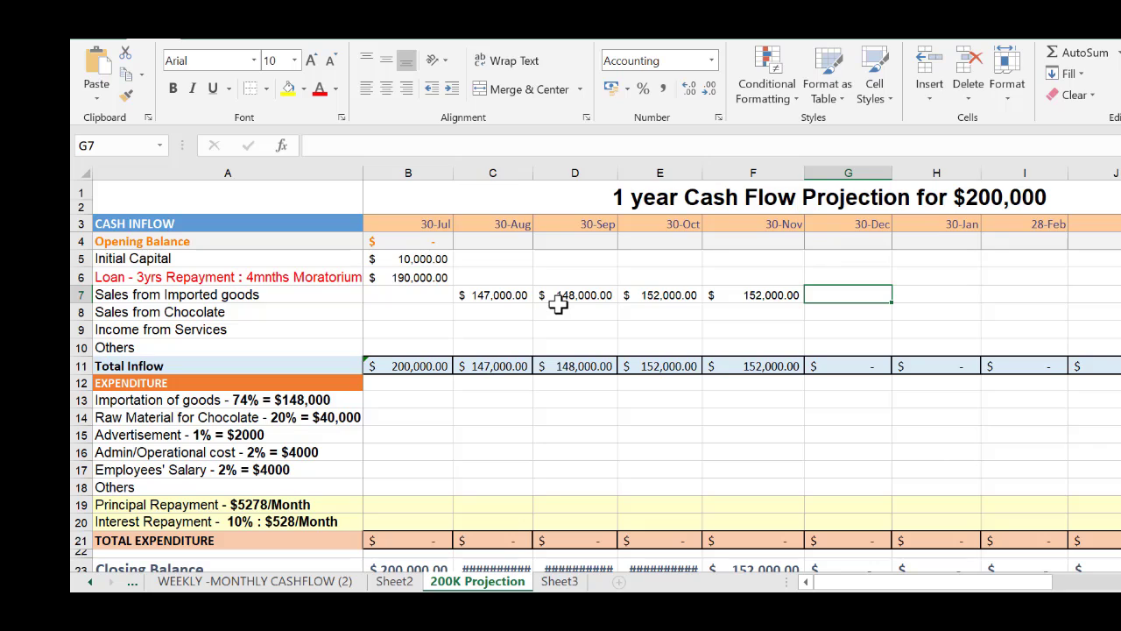
Enter Sales from Imported goods of 158,000 for 30-Dec in G7
text(15)
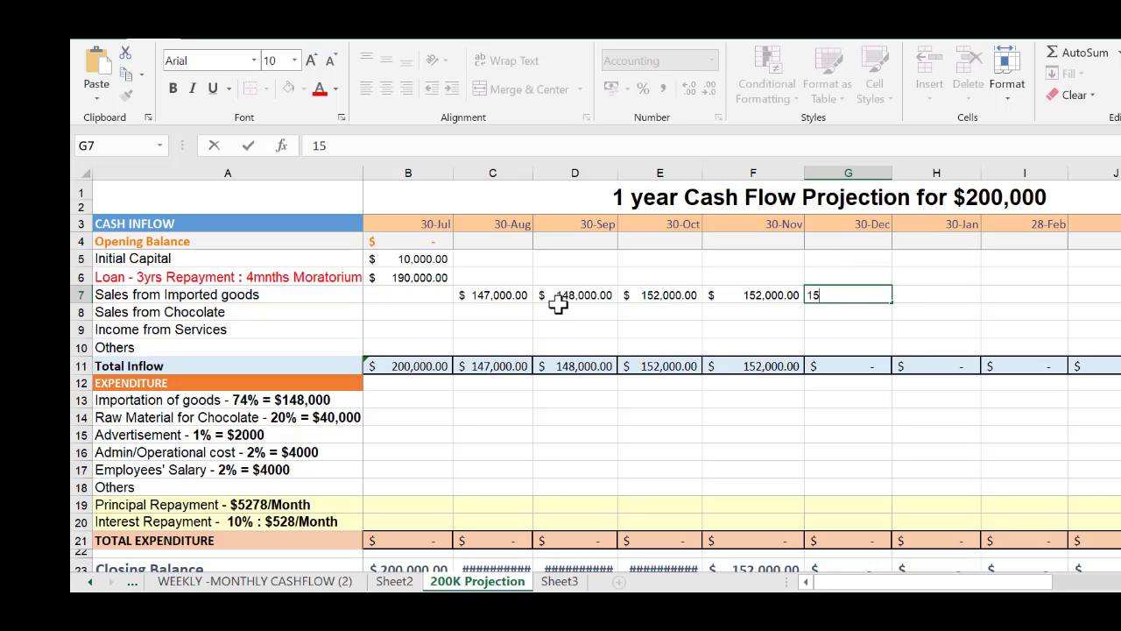
text(8,000)
key(Tab)
Enter Sales from Imported goods of 162,000 for 30-Jan in H7
text(1)
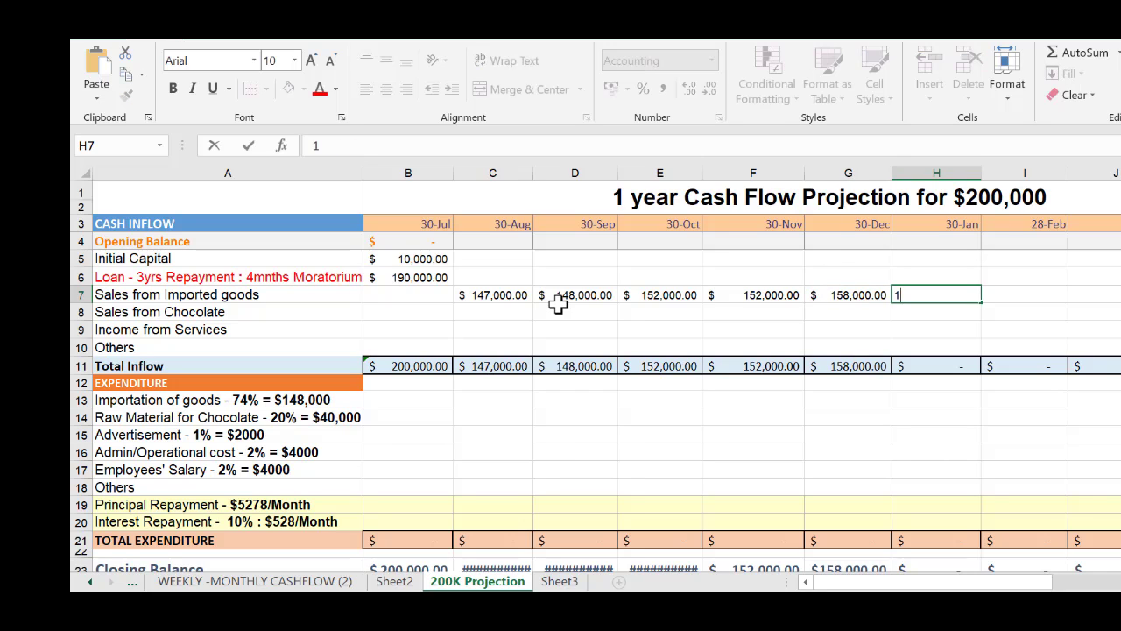
text(62000)
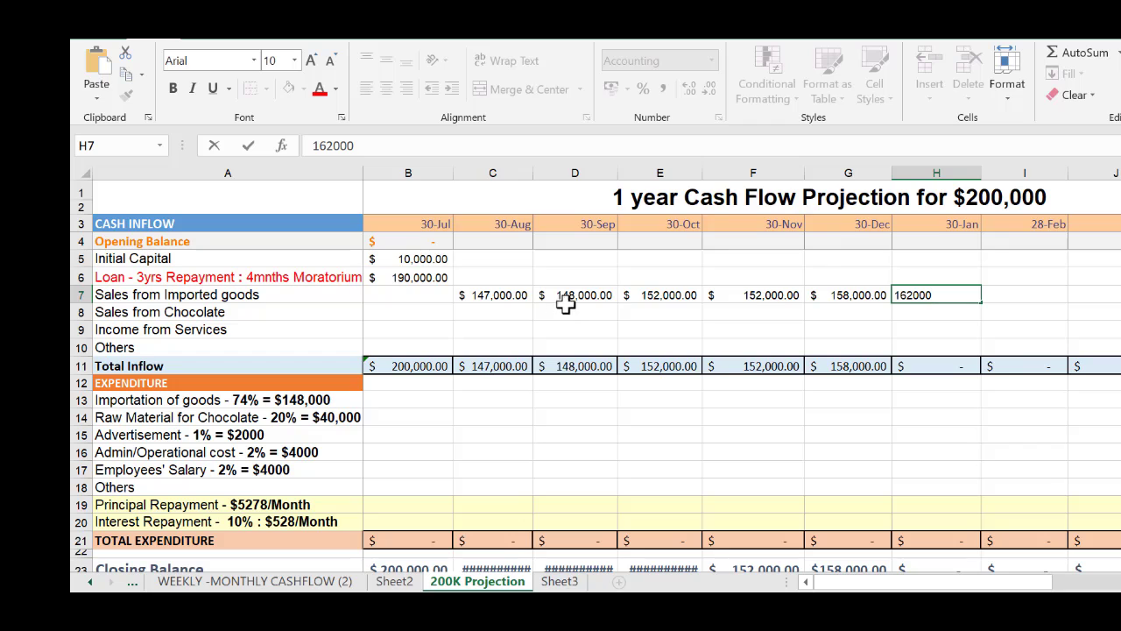
click(780, 313)
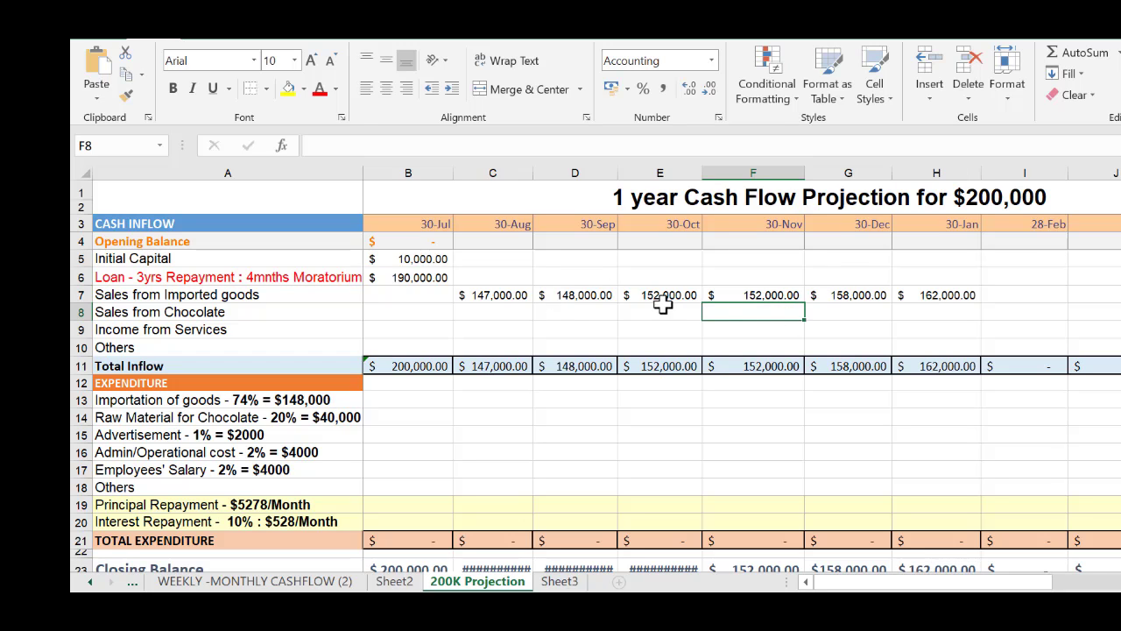
drag(658, 293, 1023, 303)
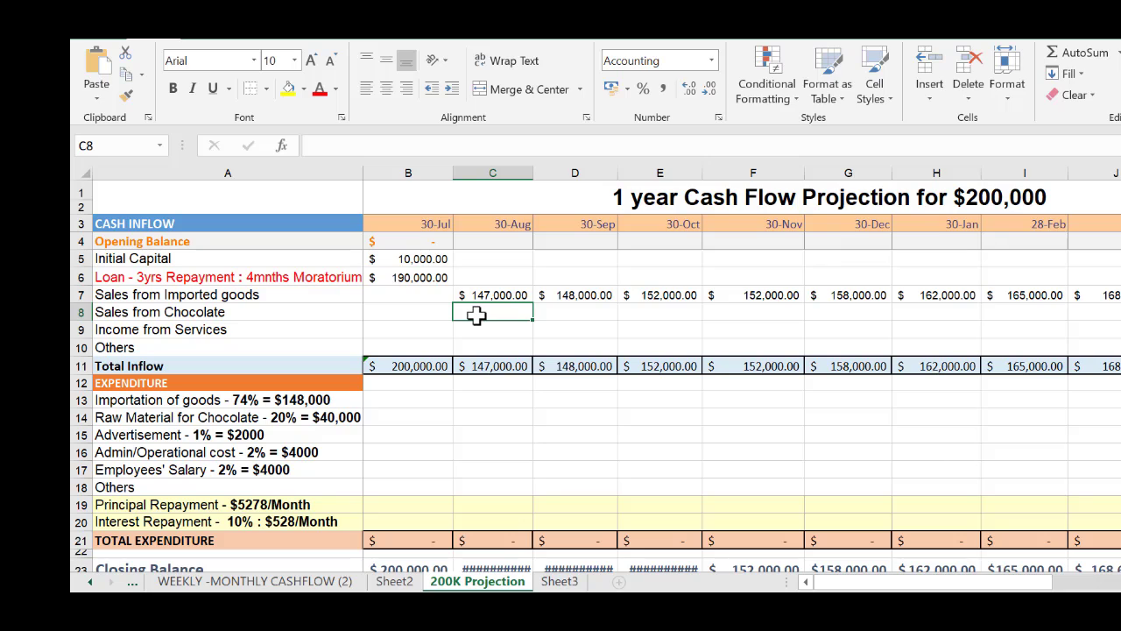
Enter Sales from Chocolate of 39,000 for 30-Aug in C8 and 40,000 for 30-Sep in D8
text(39000)
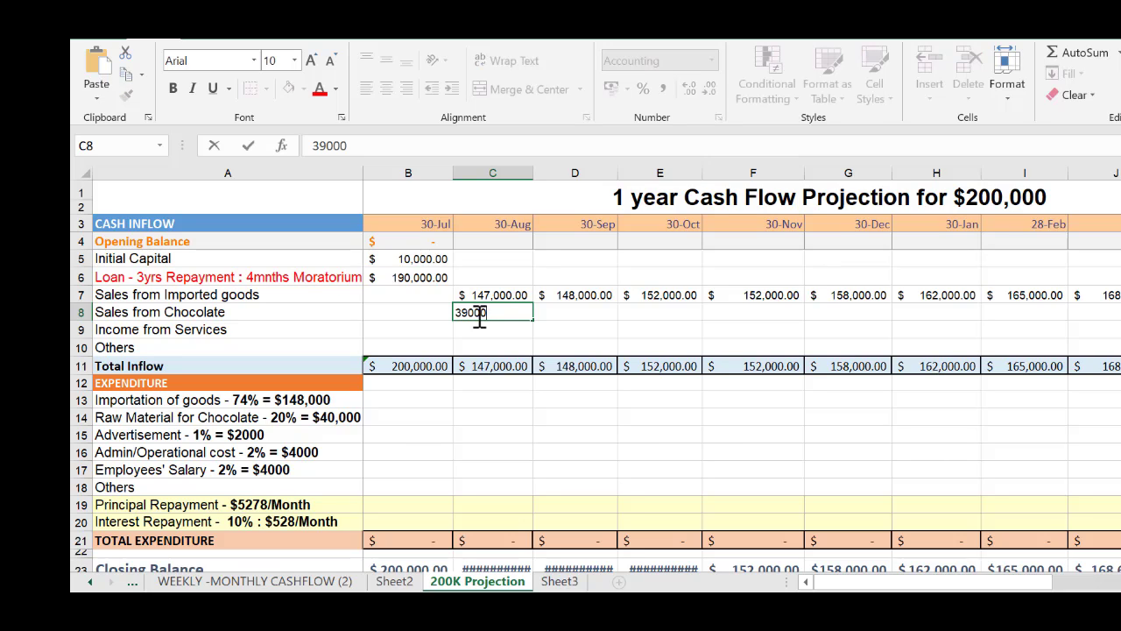
key(Tab)
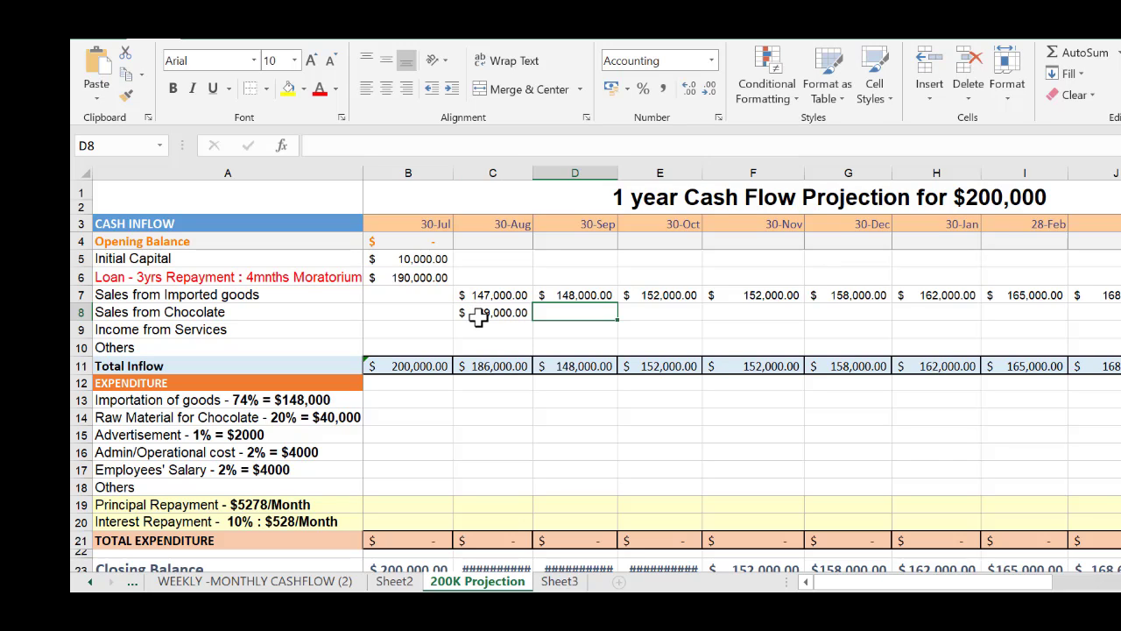
text(3)
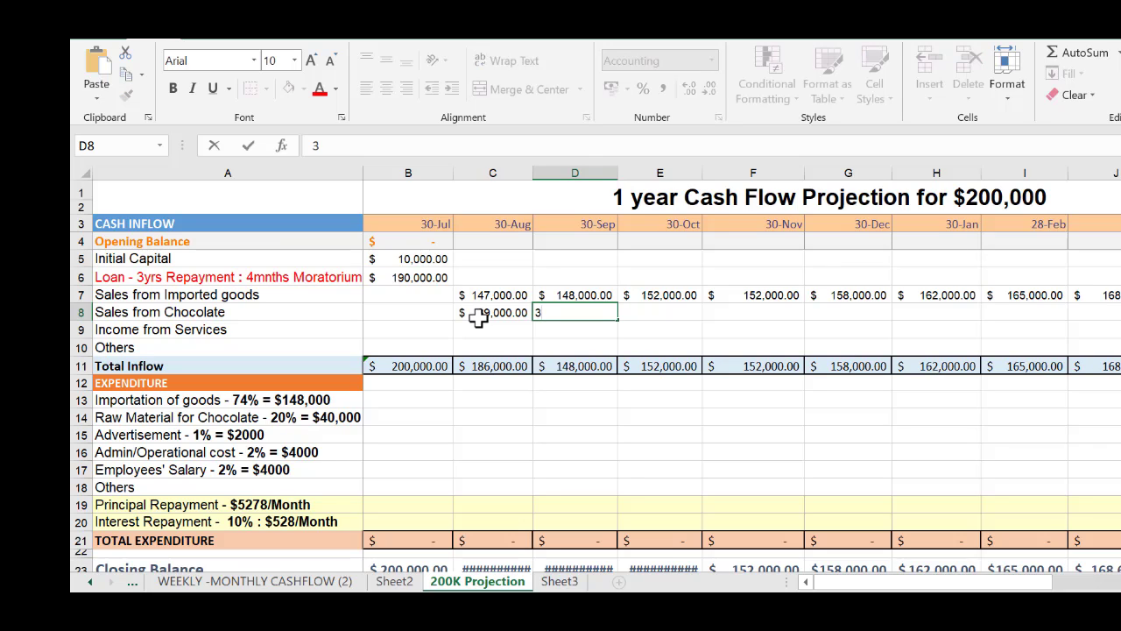
key(BackSpace)
text(40000)
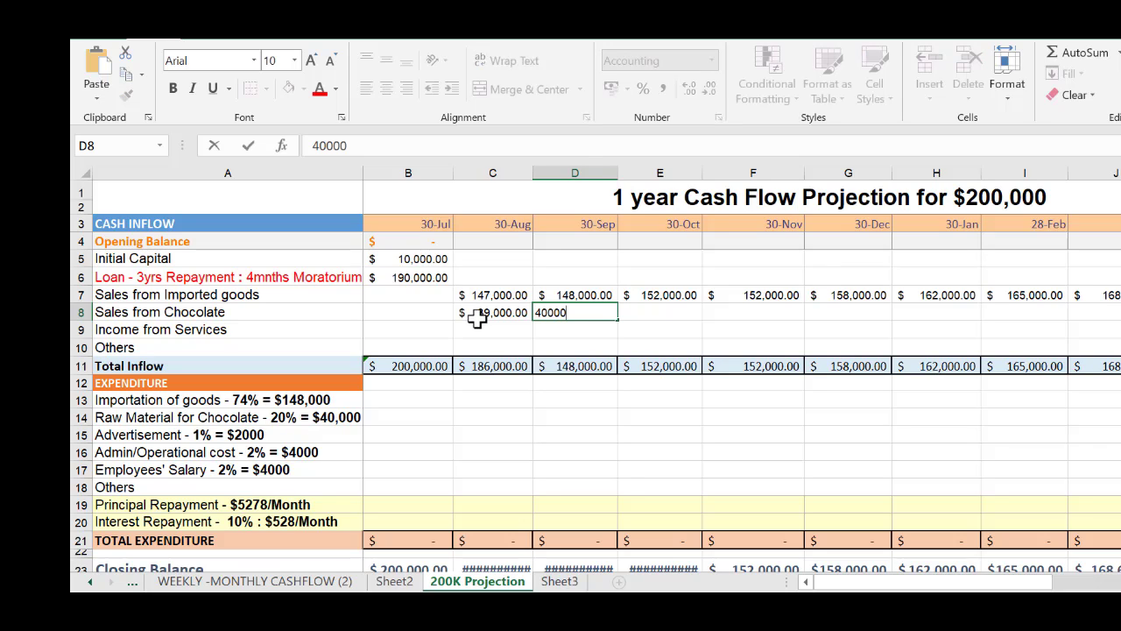
key(Tab)
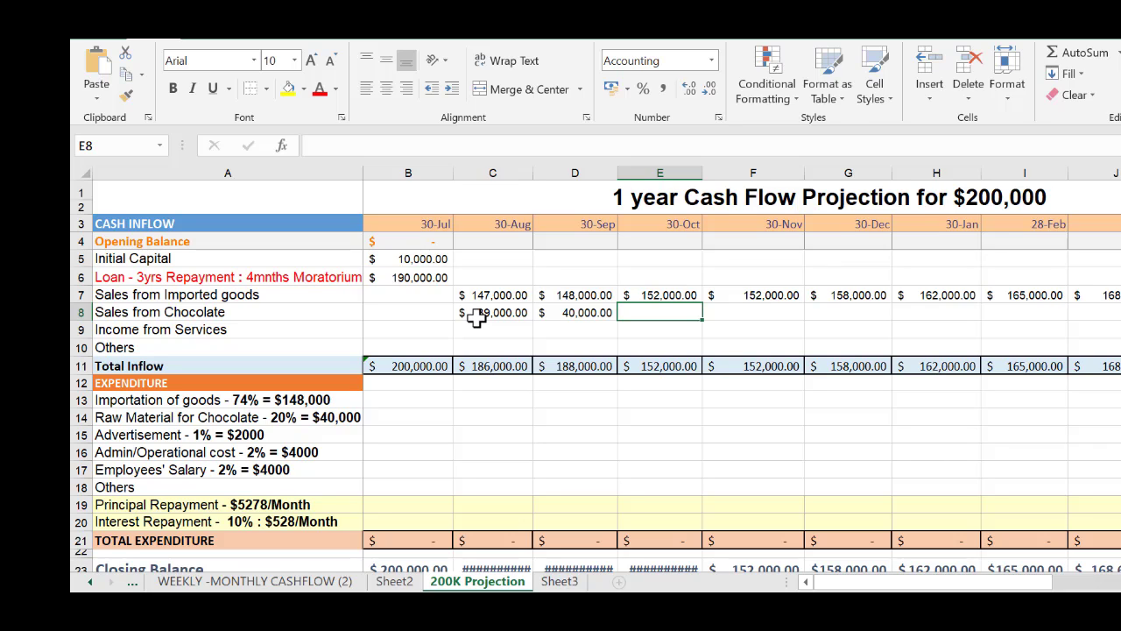
Enter Sales from Chocolate of 42,000 for 30-Oct in E8 and 44,000 for 30-Nov in F8
text(42000)
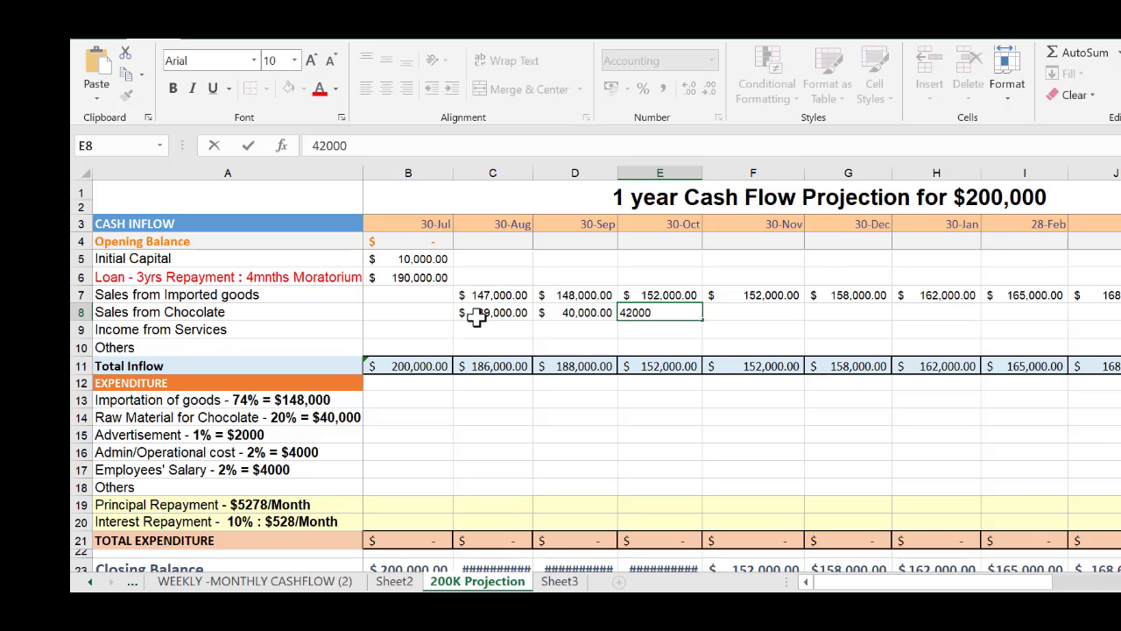
key(Tab)
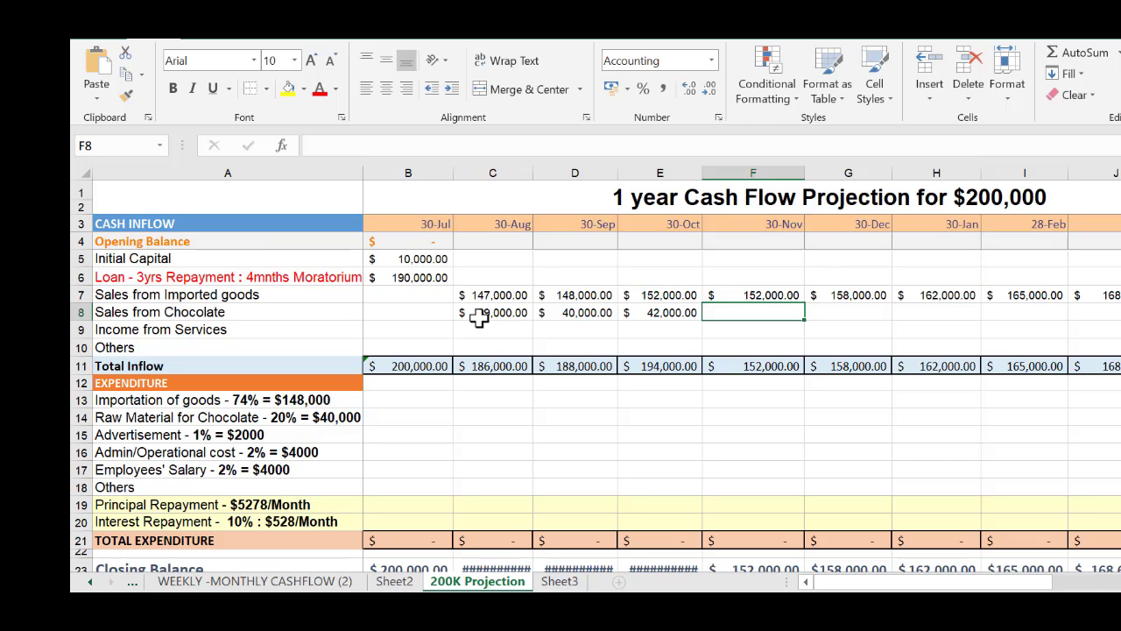
text(440000)
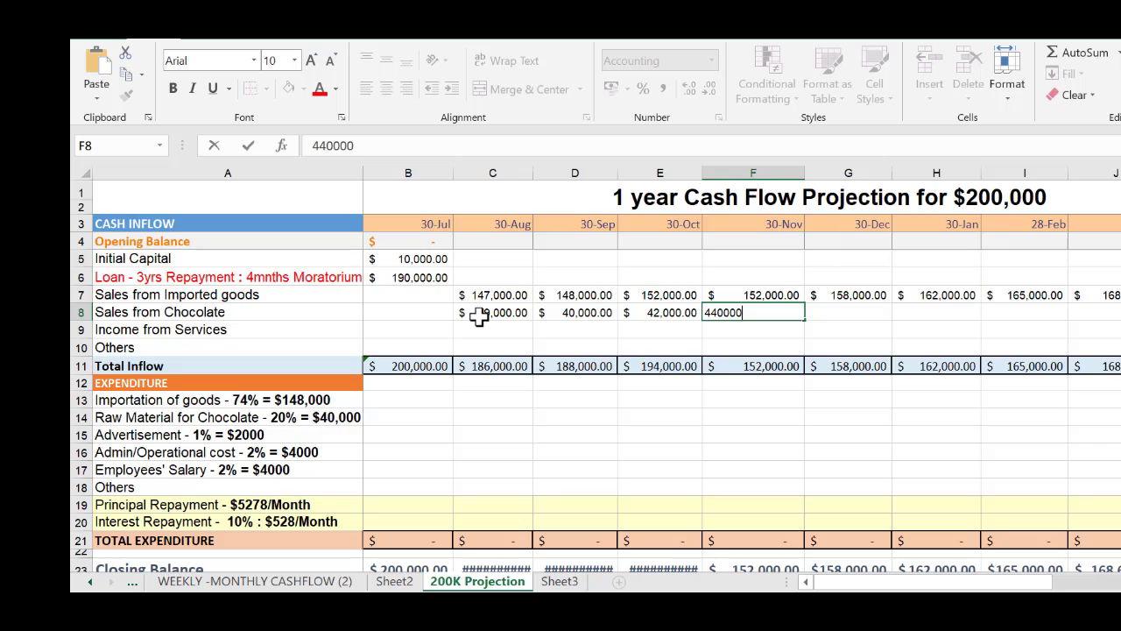
key(BackSpace)
click(478, 322)
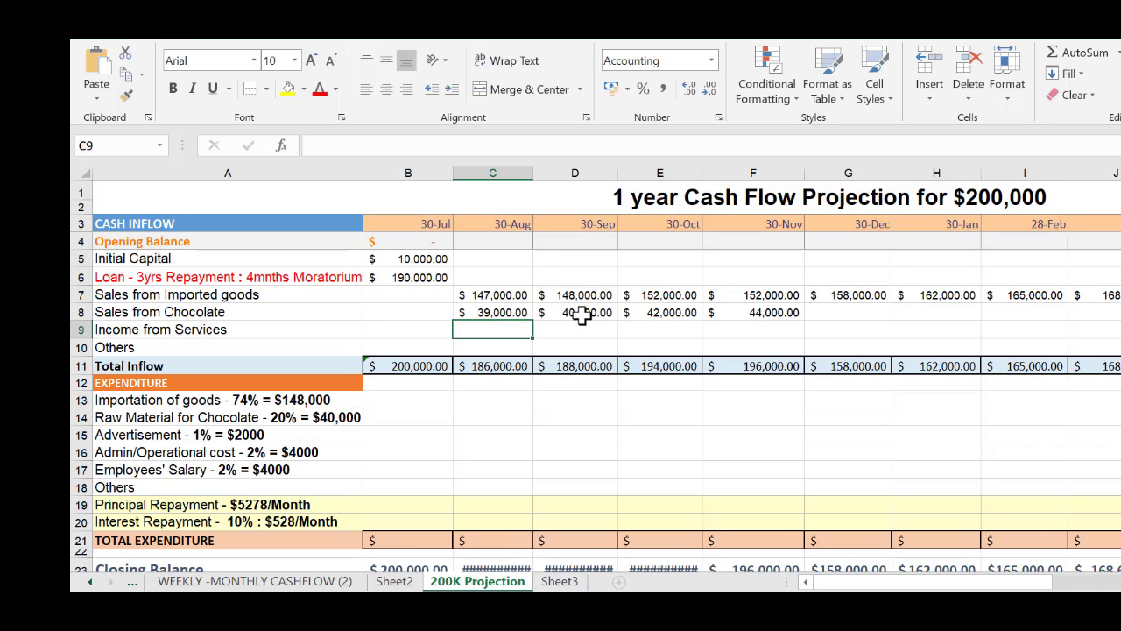
Extend the Sales from Chocolate series from D8:F8 across the remaining months through the final 30-Jul in N8
drag(580, 314, 1120, 316)
drag(1114, 323, 1111, 320)
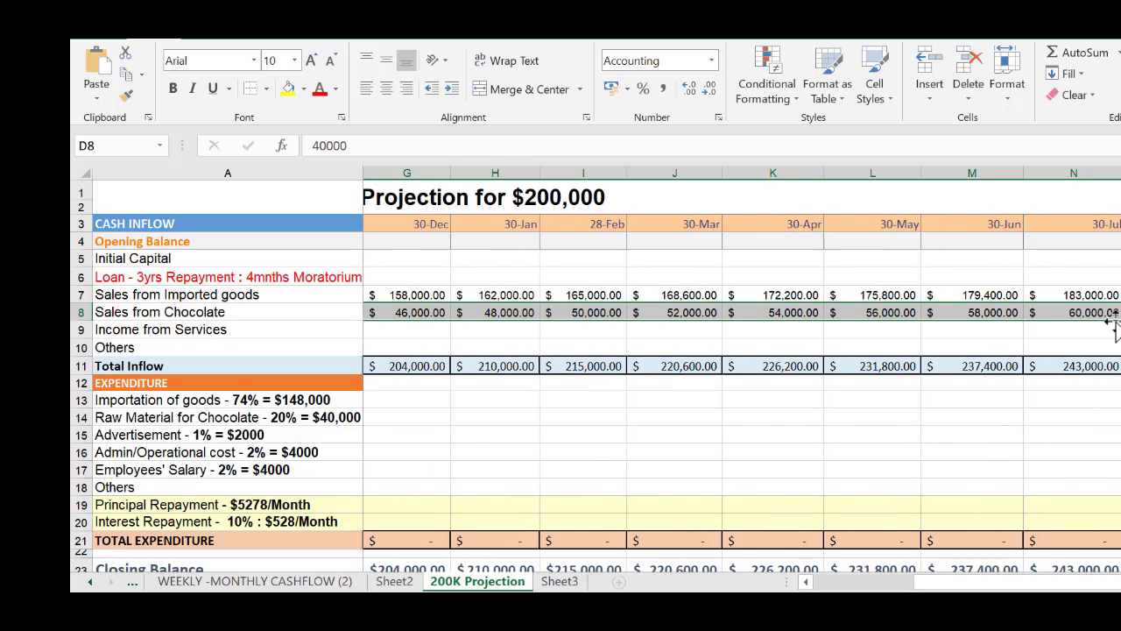
drag(917, 584, 845, 578)
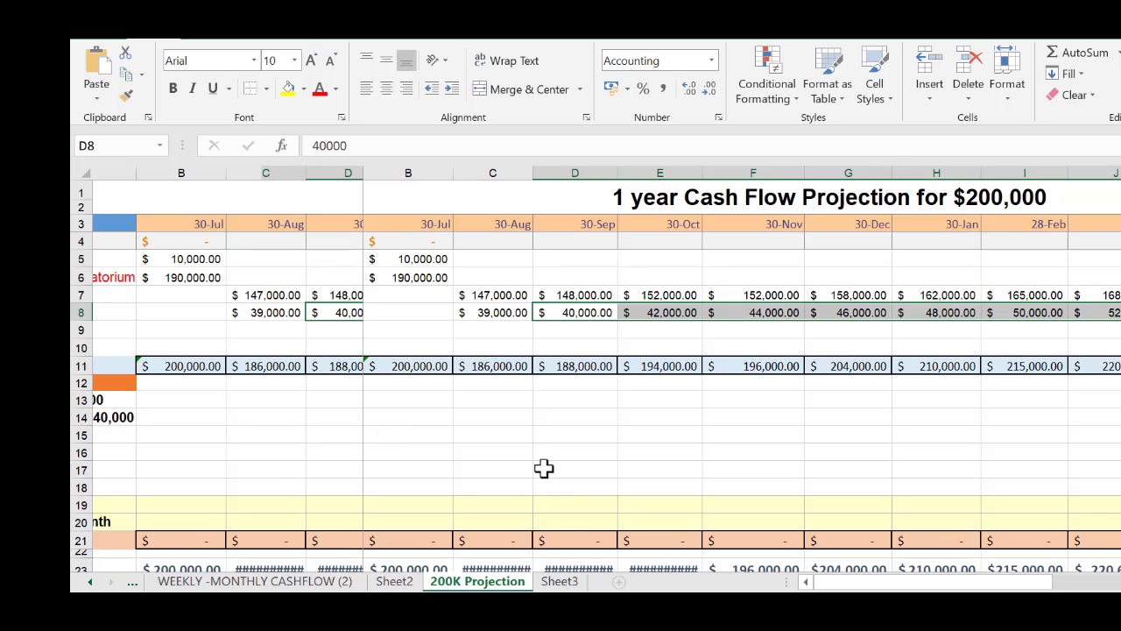
click(255, 483)
scroll(303, 460, down, 2)
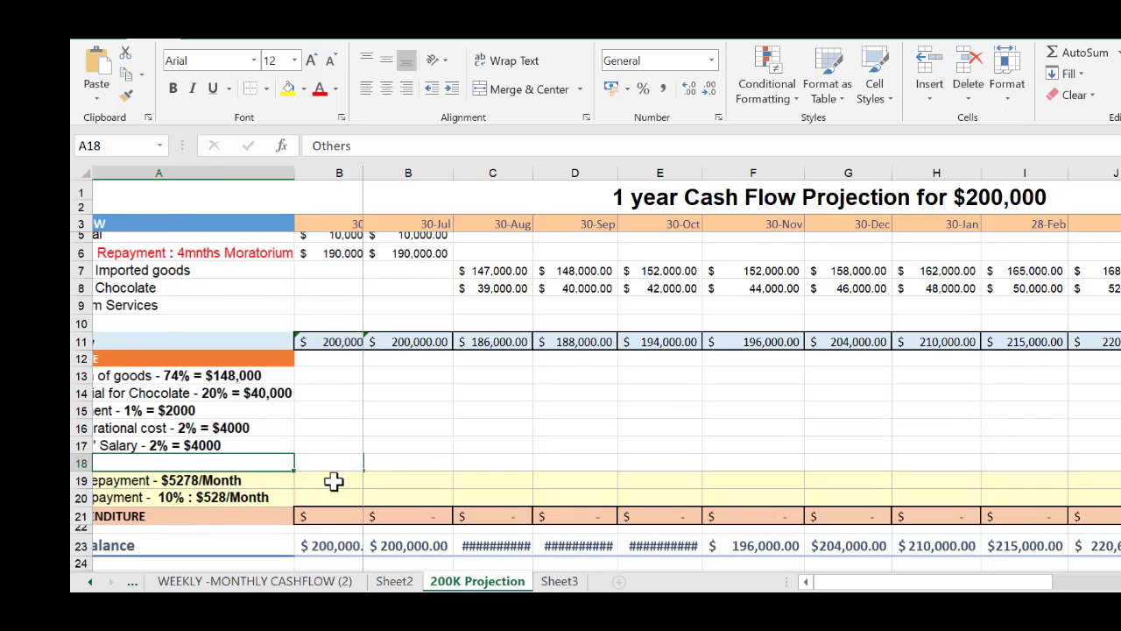
scroll(398, 446, up, 2)
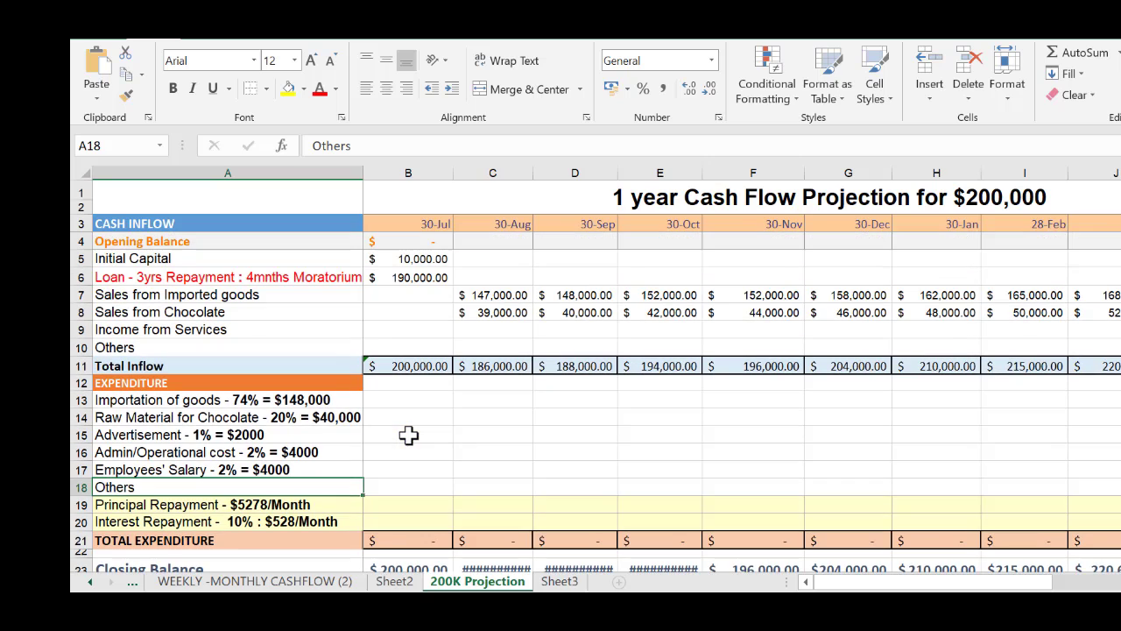
Enter Income from Services of 3,000 for 30-Aug in C9 and copy it across through the final 30-Jul in N9
click(503, 328)
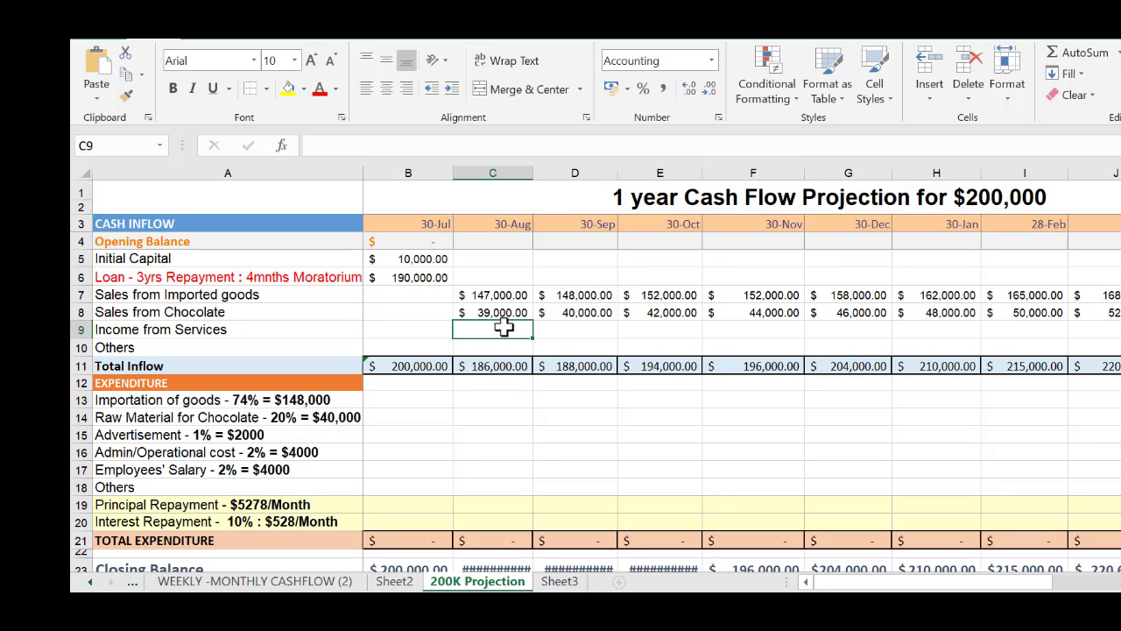
text(1)
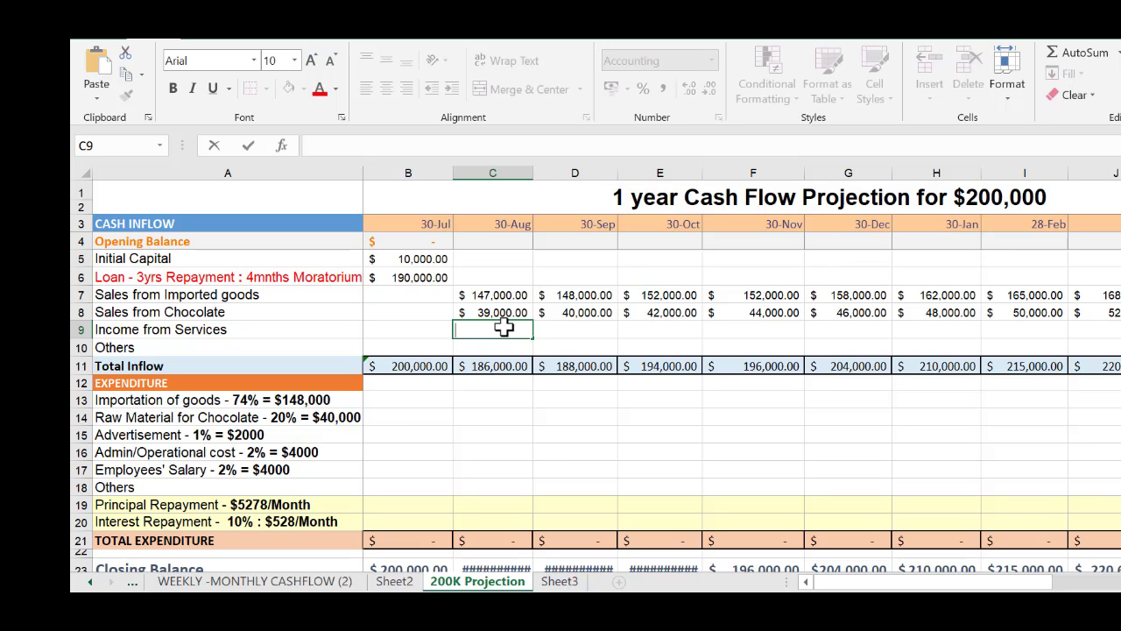
text(3000)
key(Tab)
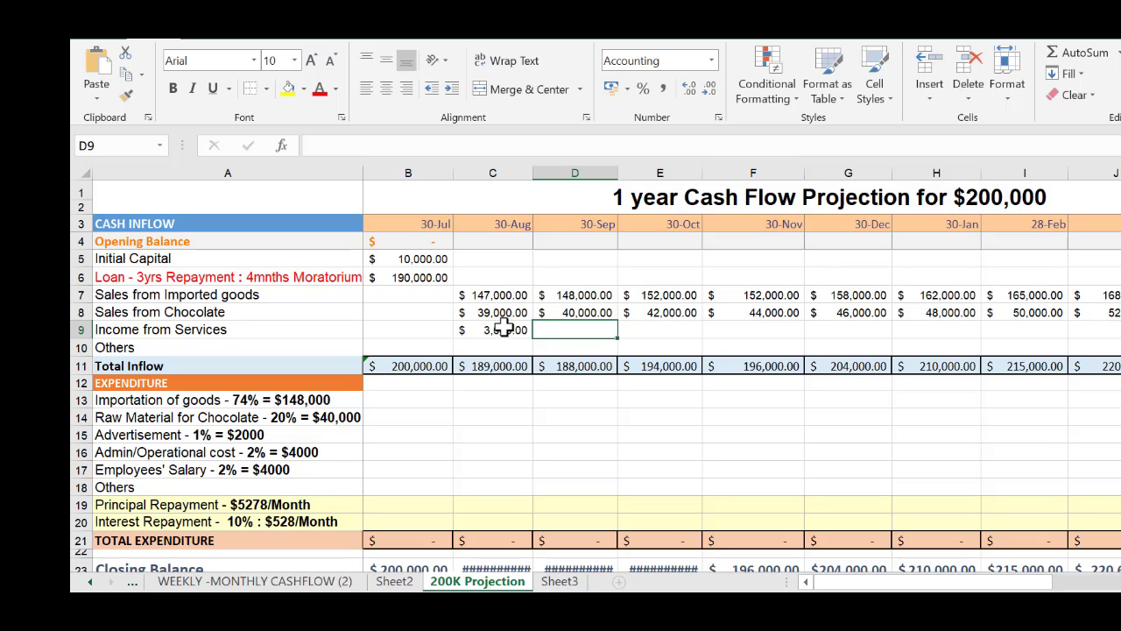
click(503, 327)
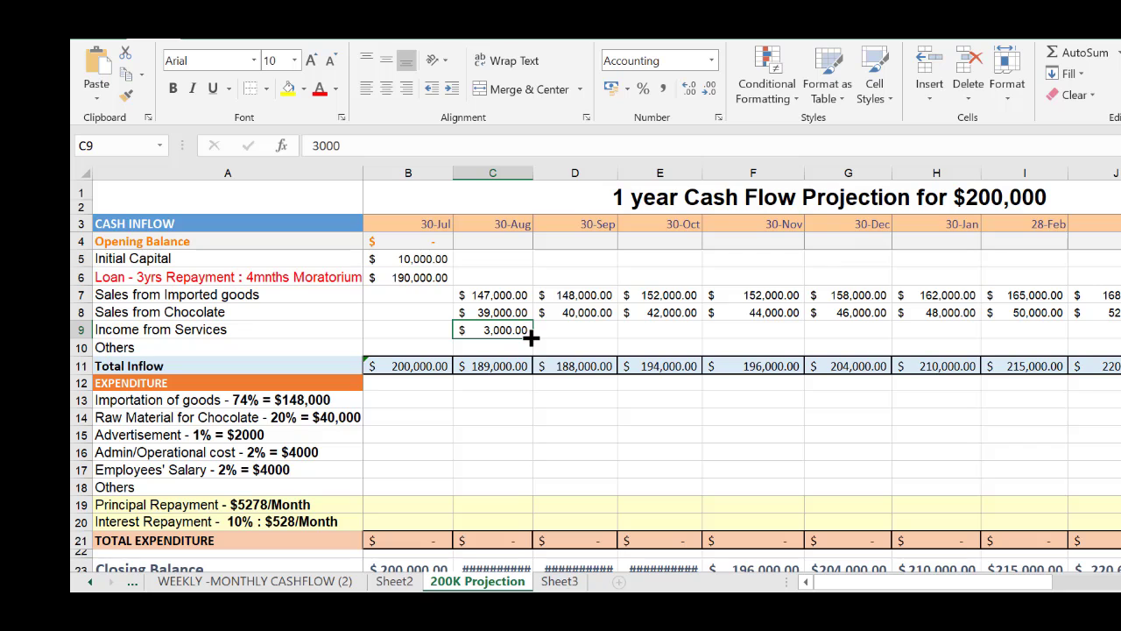
drag(532, 336, 1120, 329)
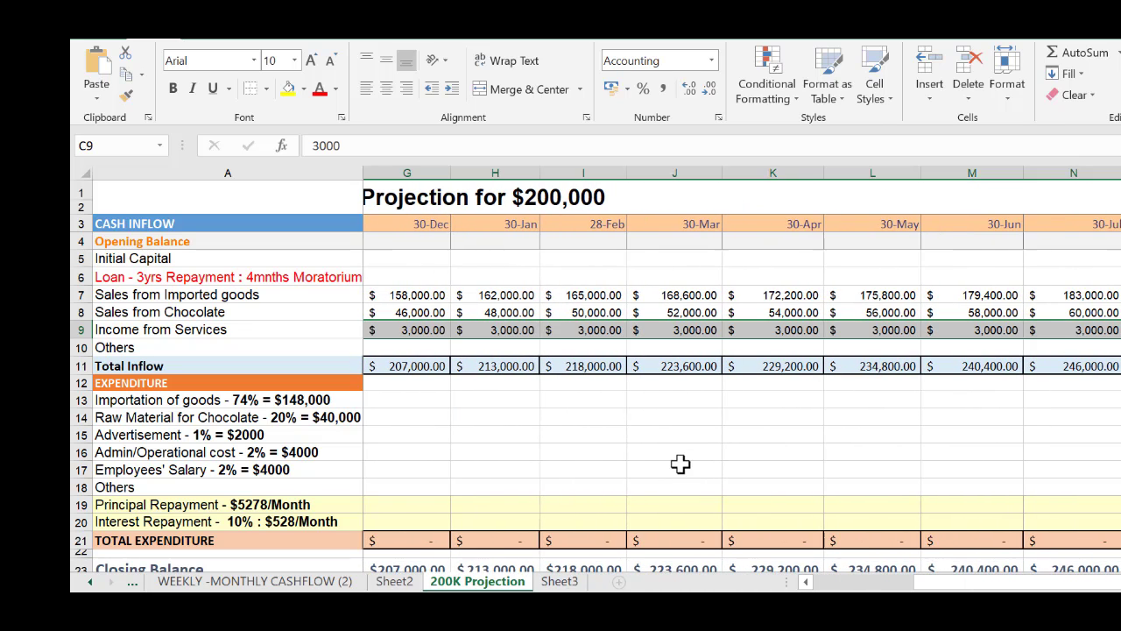
drag(906, 586, 771, 580)
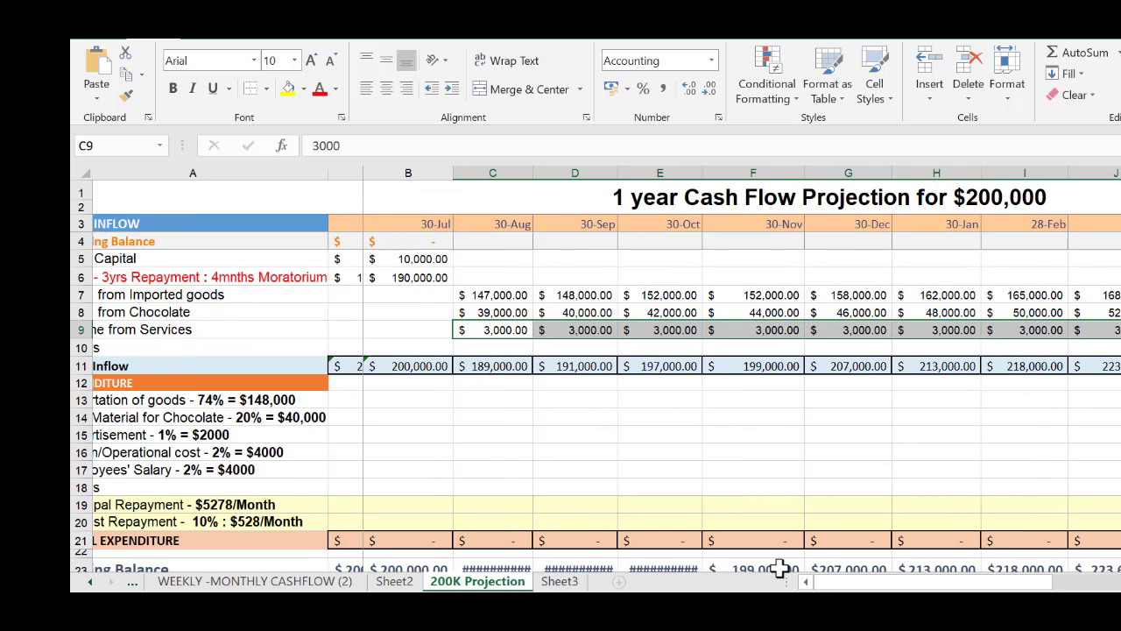
Enter an Others inflow of 100 for 30-Aug in C10 and copy it across through the final 30-Jul in N10
scroll(535, 473, down, 2)
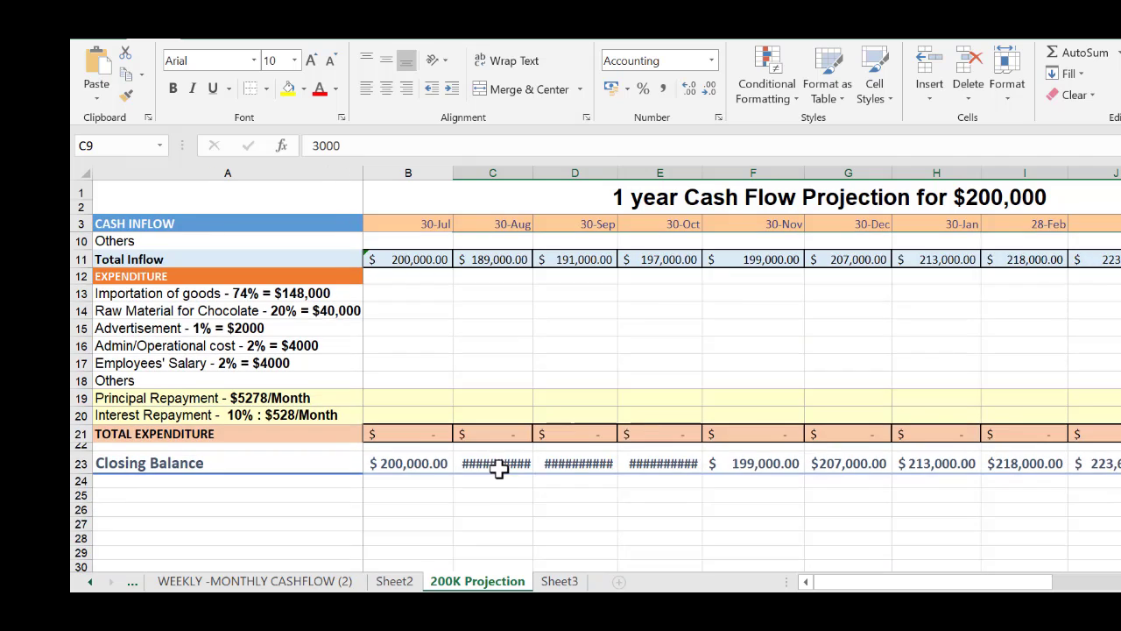
scroll(498, 469, up, 2)
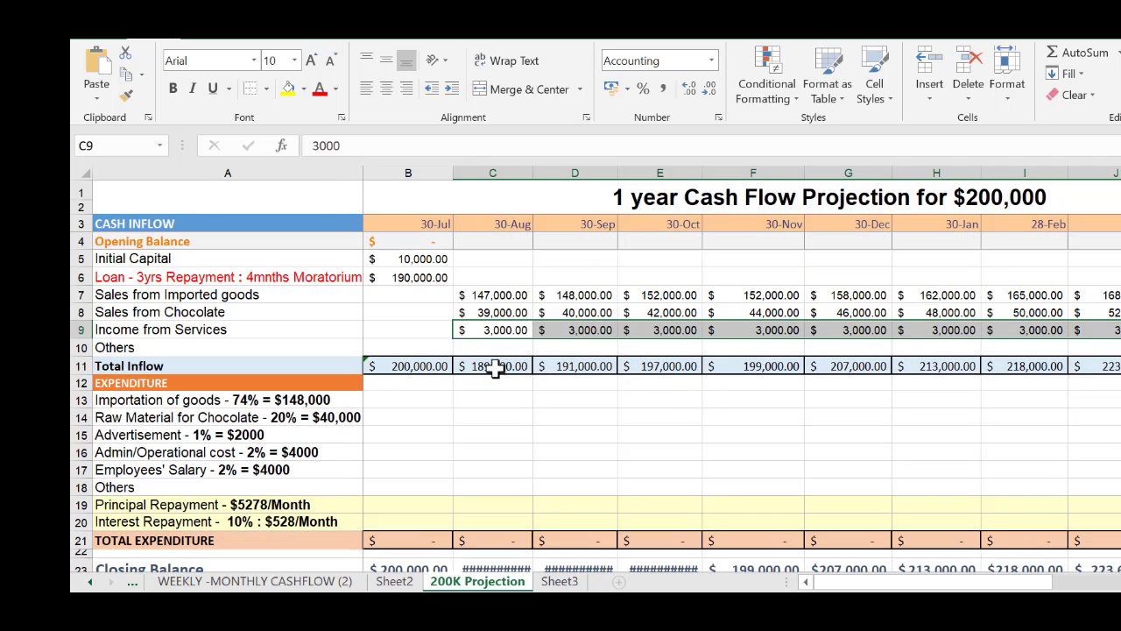
click(495, 346)
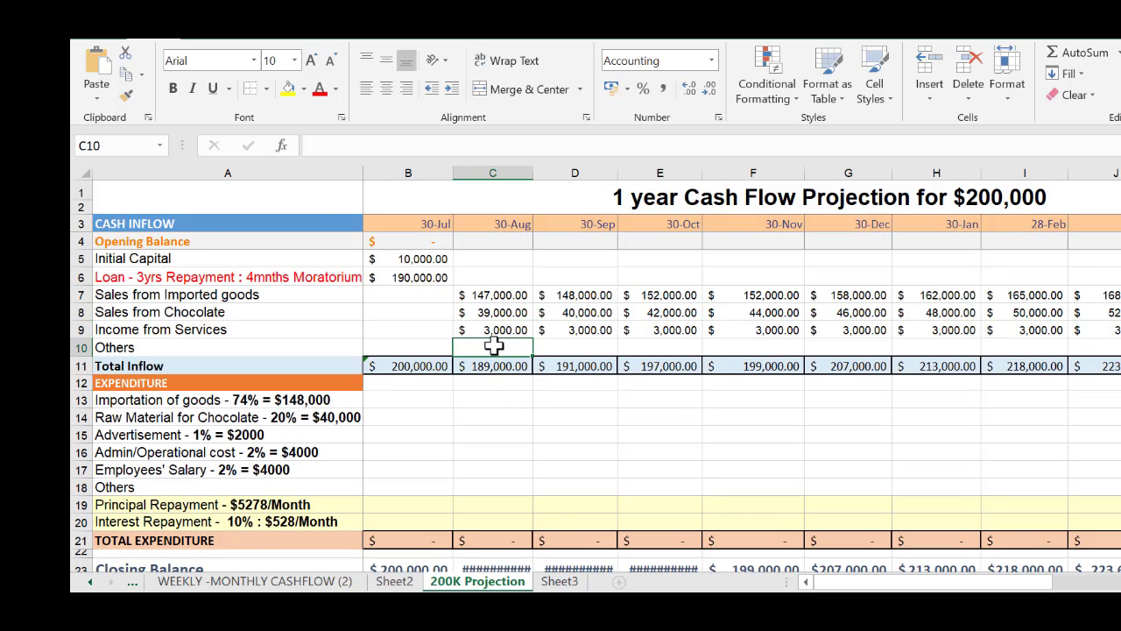
text(100)
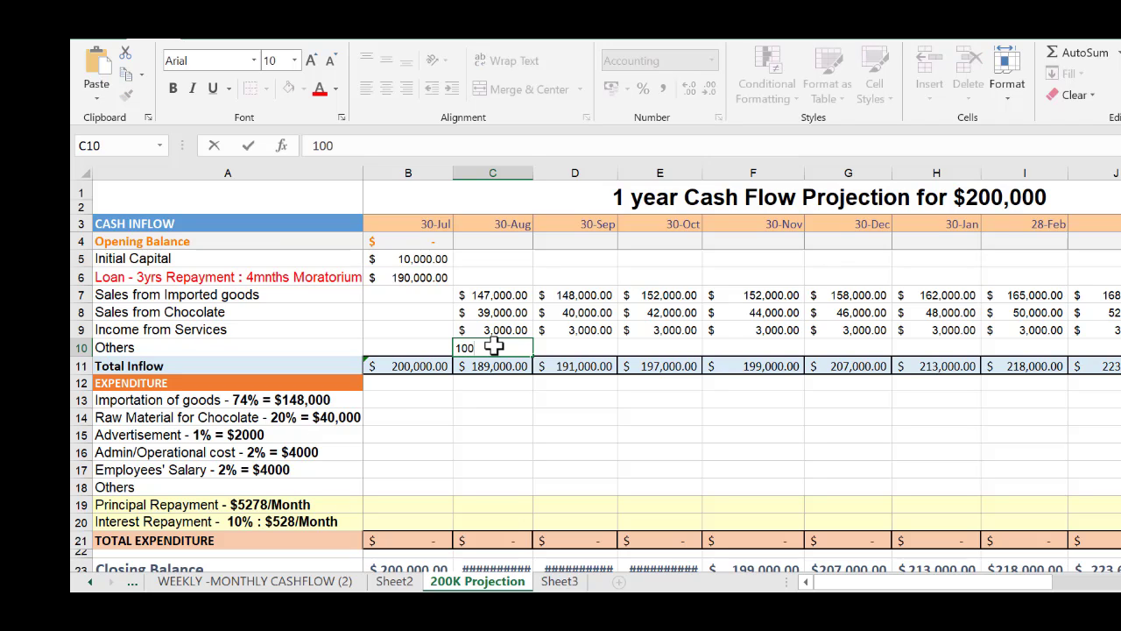
click(586, 447)
click(522, 347)
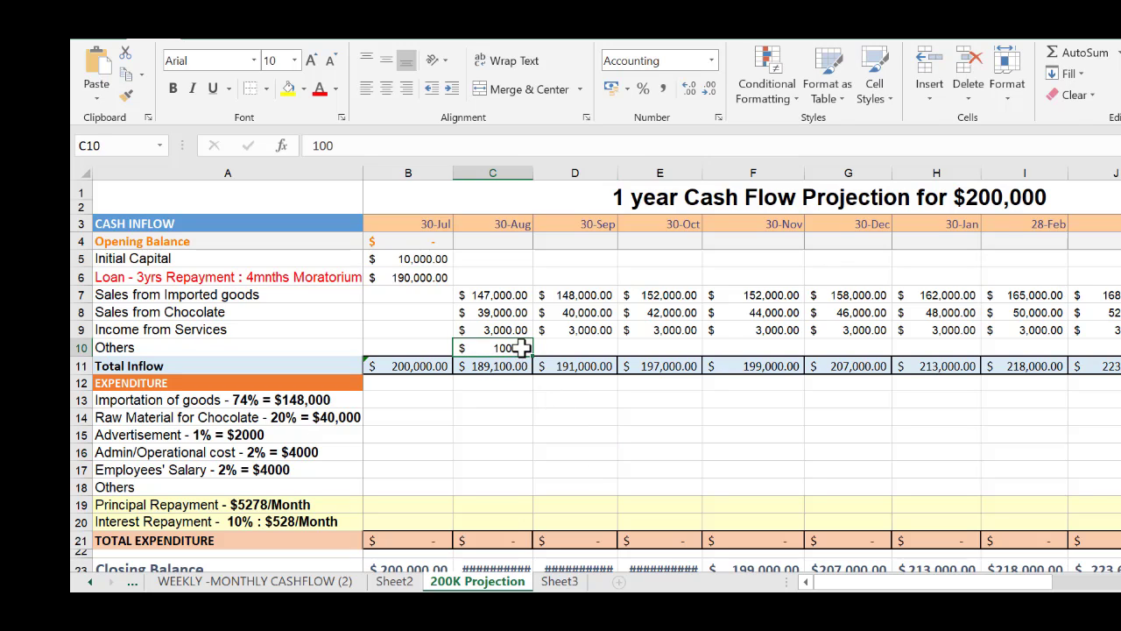
drag(532, 358, 1099, 355)
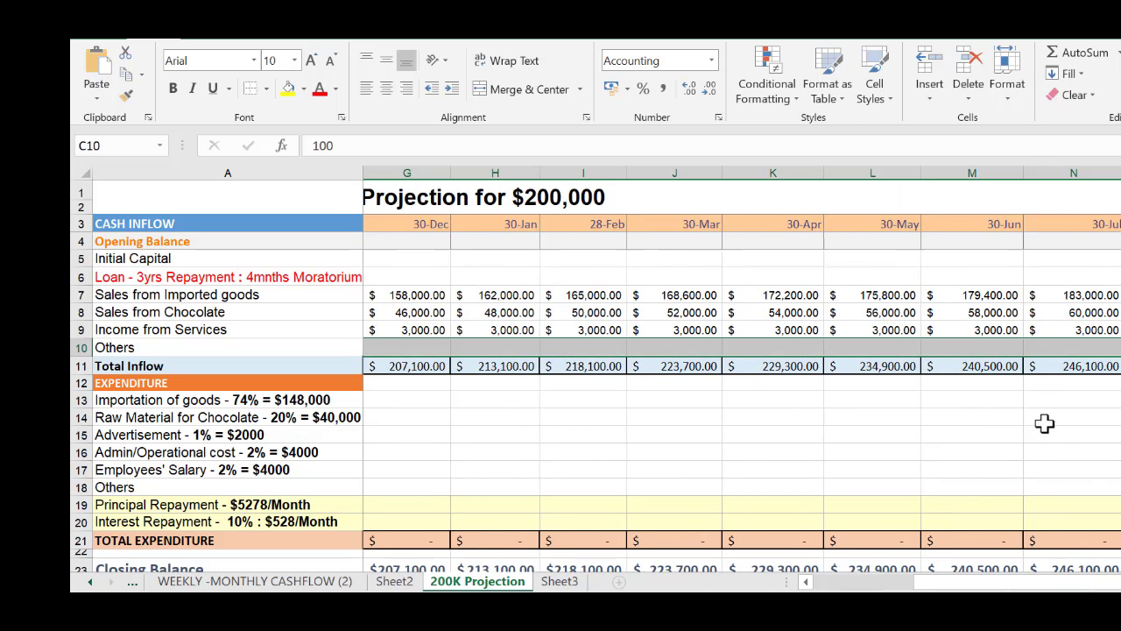
Review the completed inflow rows, the empty expenditure rows and the Closing Balance row starting from the first months
click(320, 415)
click(388, 414)
key(Left)
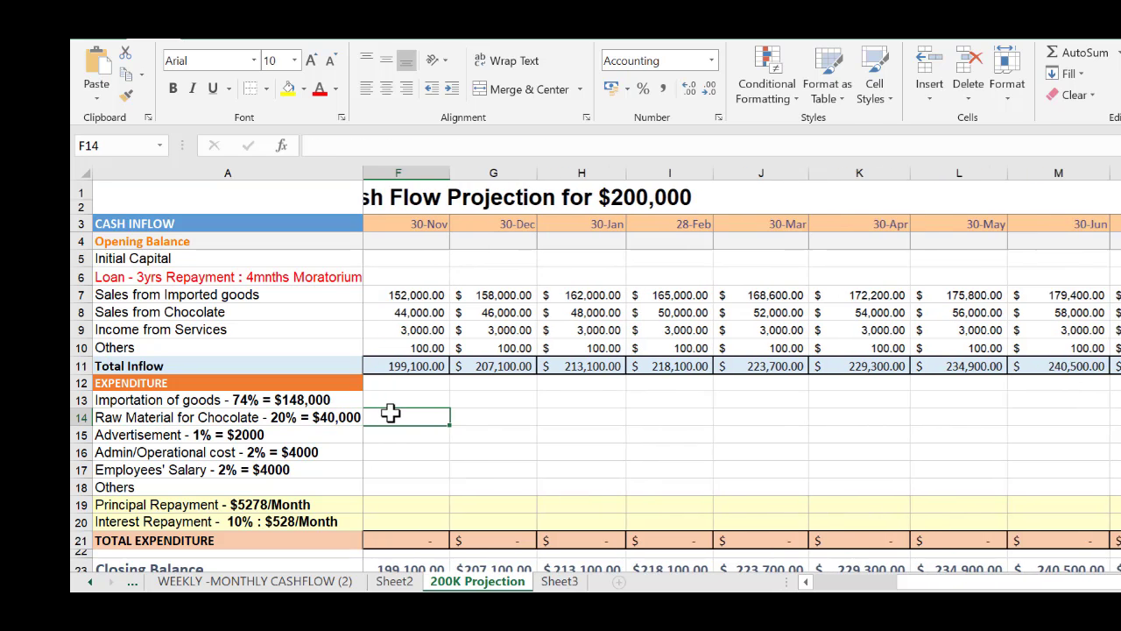
key(Left)
key(Left)
key(Left)
key(Left)
key(Left)
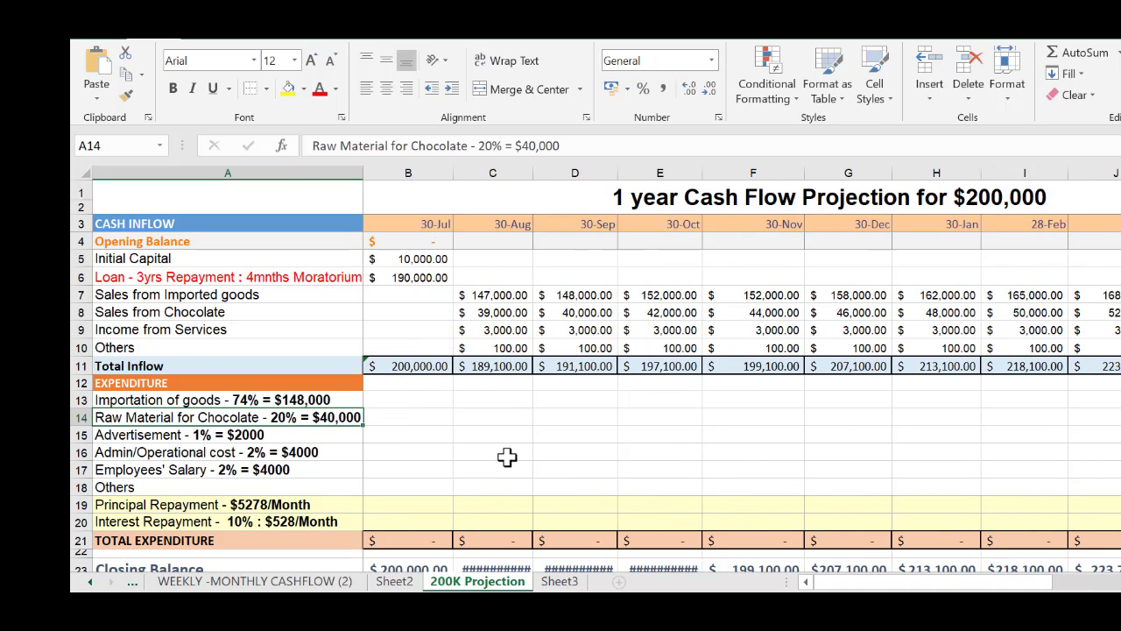
scroll(508, 457, down, 1)
scroll(503, 443, up, 1)
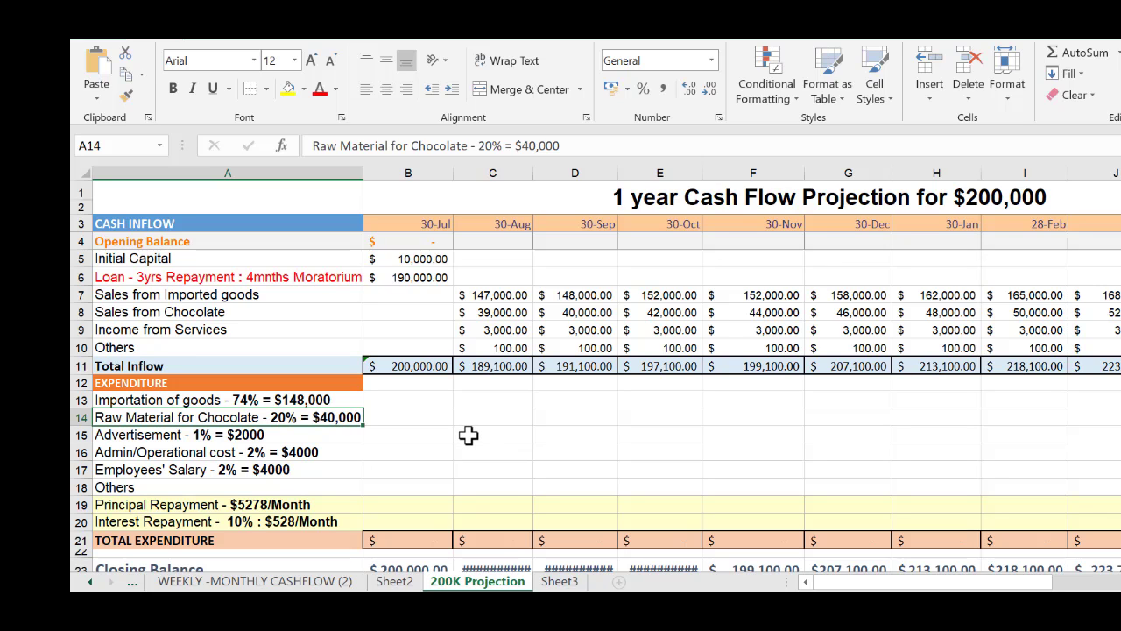
scroll(621, 403, down, 2)
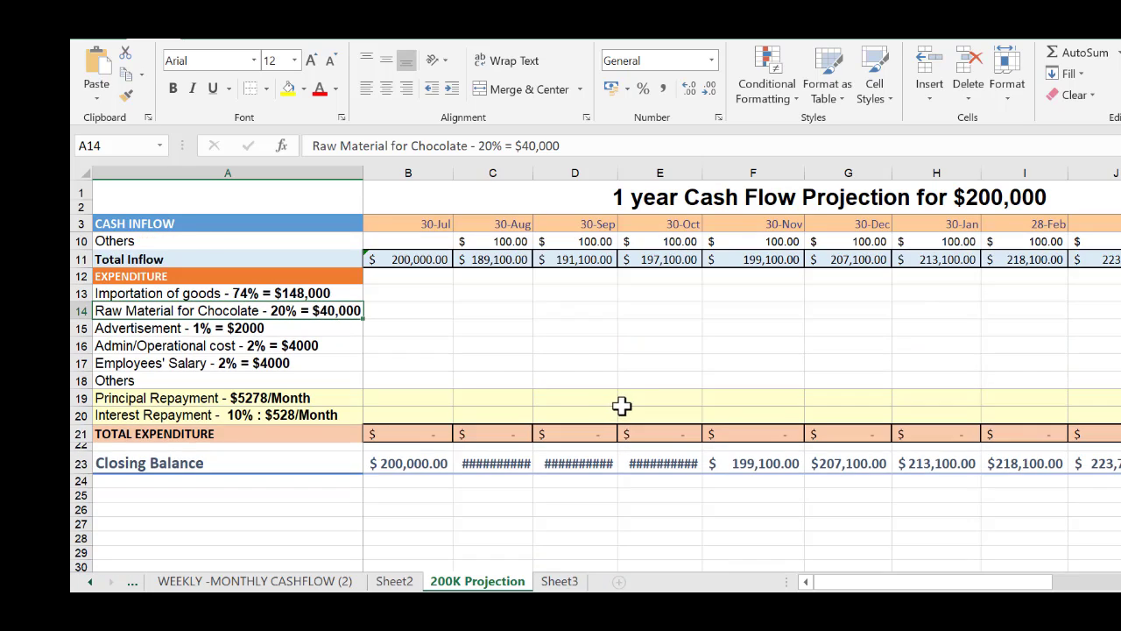
scroll(620, 403, up, 2)
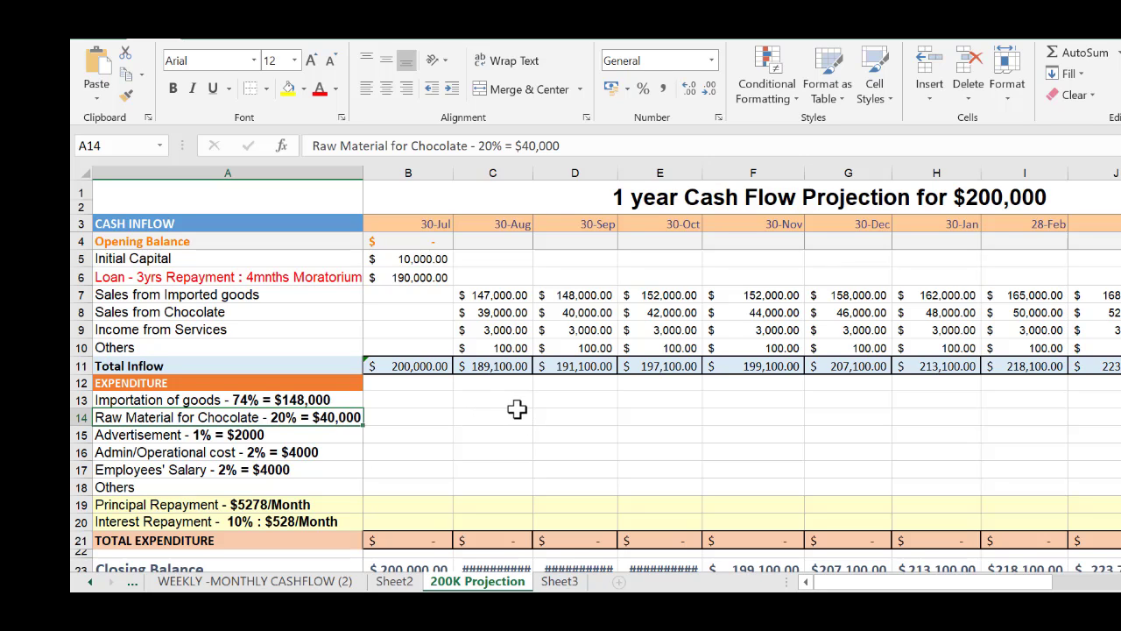
scroll(517, 410, down, 2)
scroll(517, 409, up, 2)
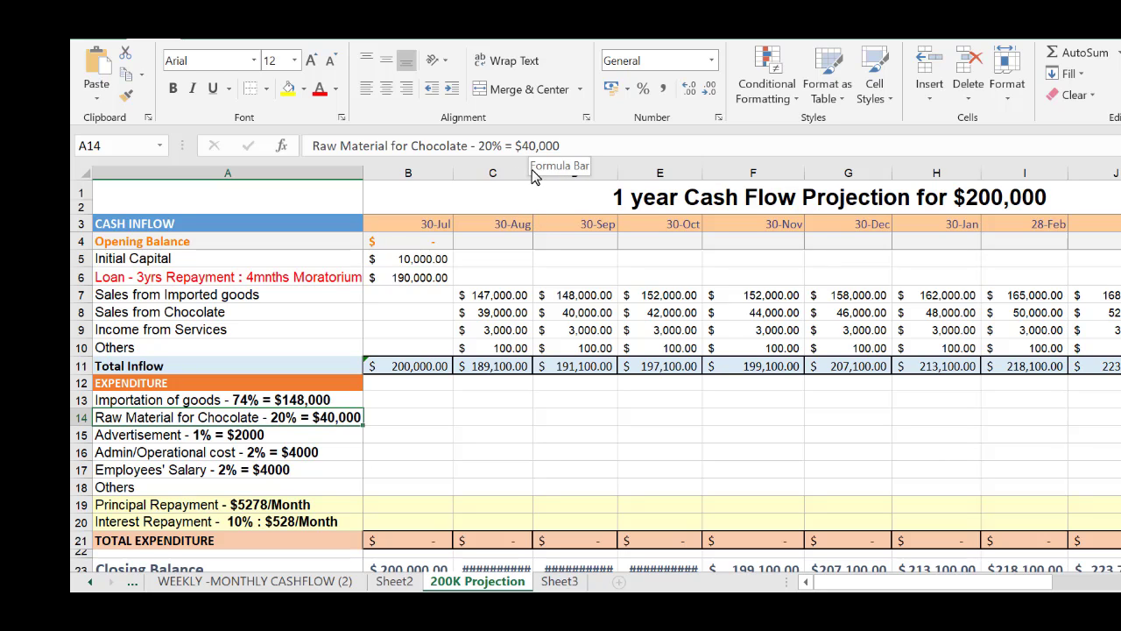
scroll(461, 445, down, 2)
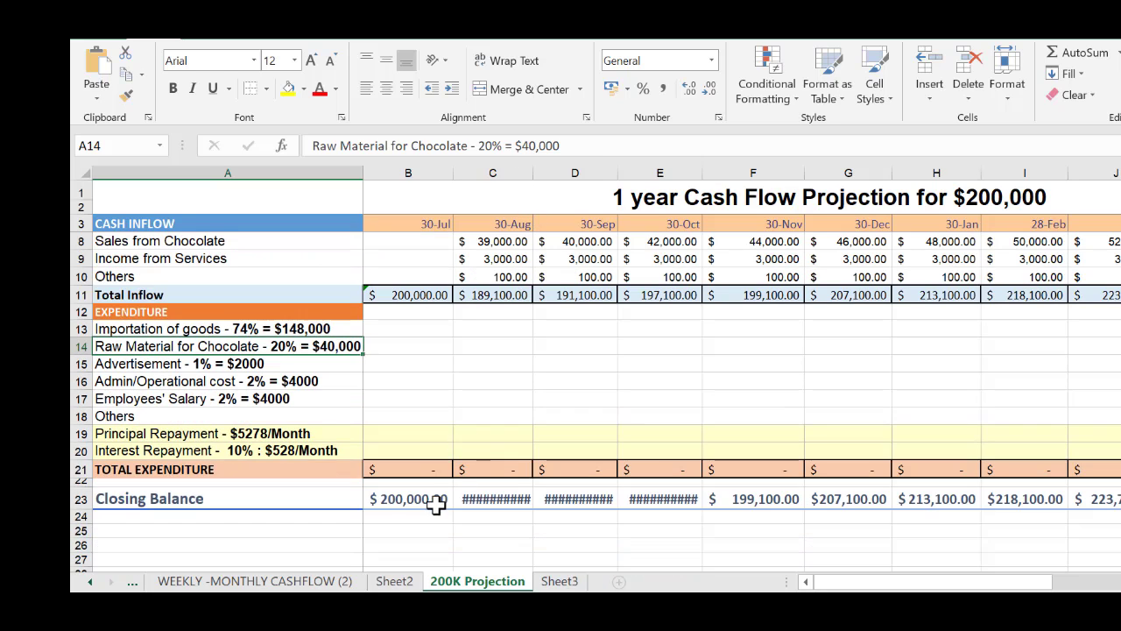
scroll(493, 426, up, 2)
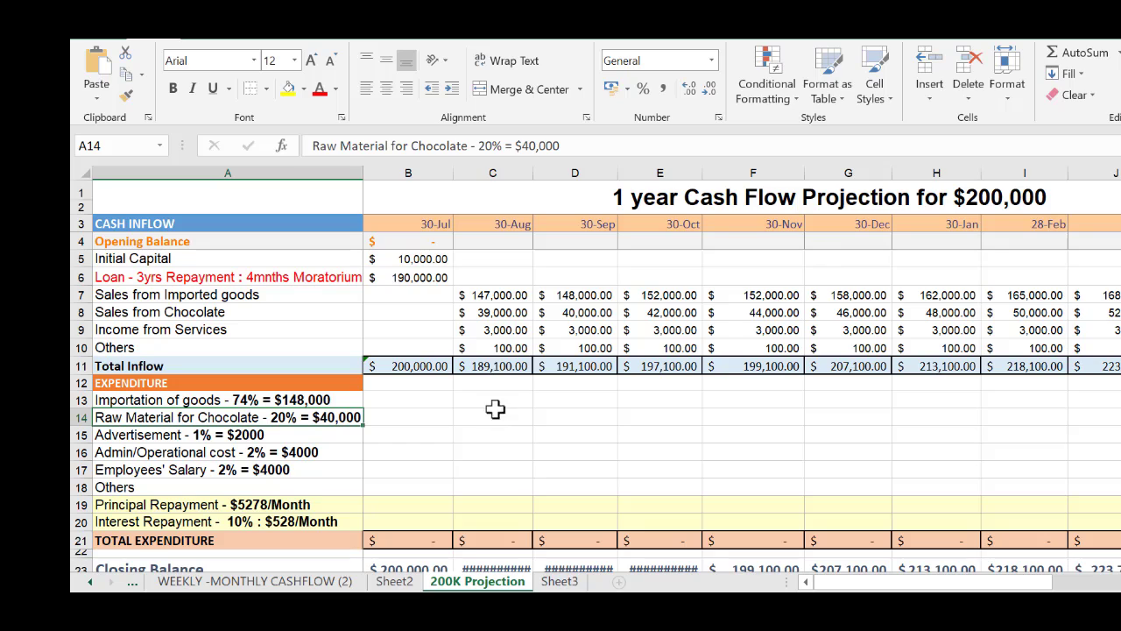
Set the 30-Aug Opening Balance in C4 to =B23 and fill the formula across through the final 30-Jul in N4
click(499, 238)
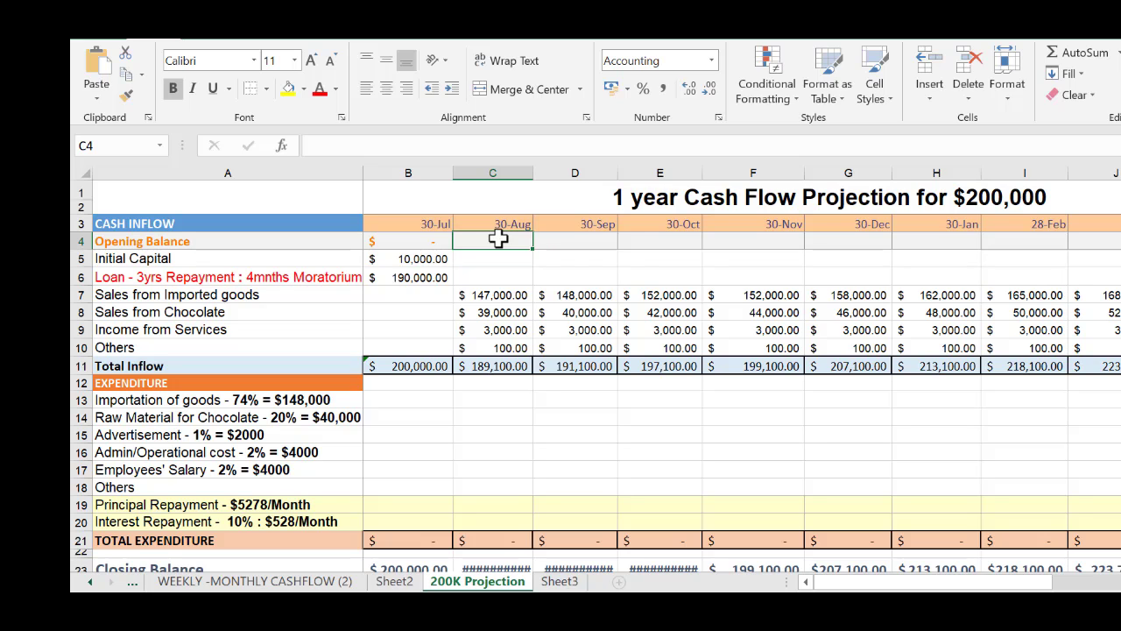
text(=)
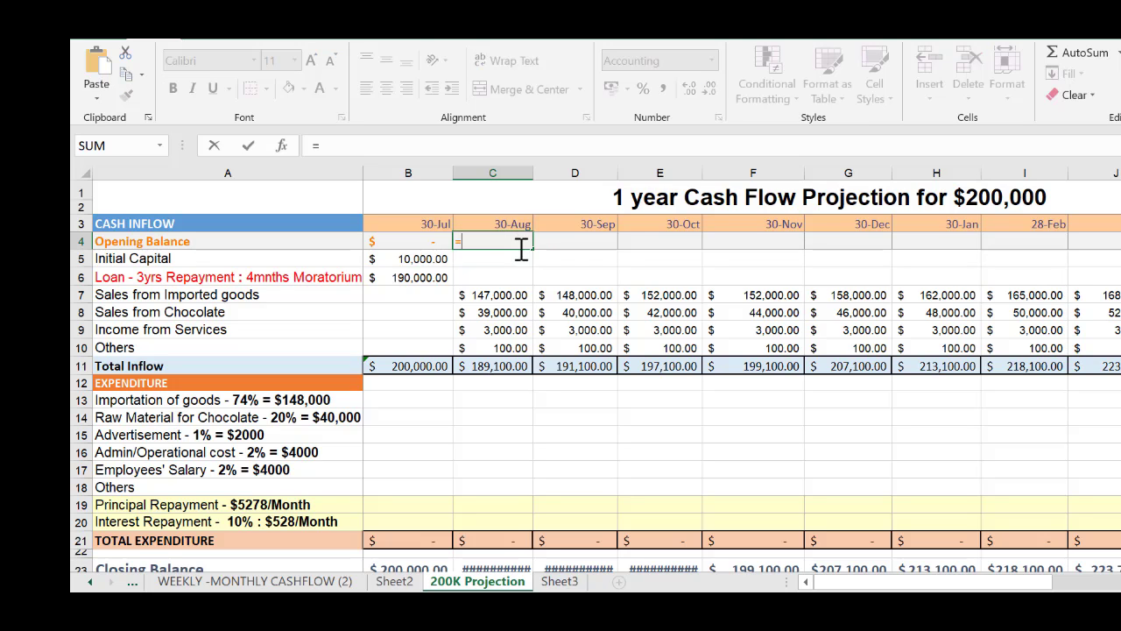
scroll(516, 272, down, 3)
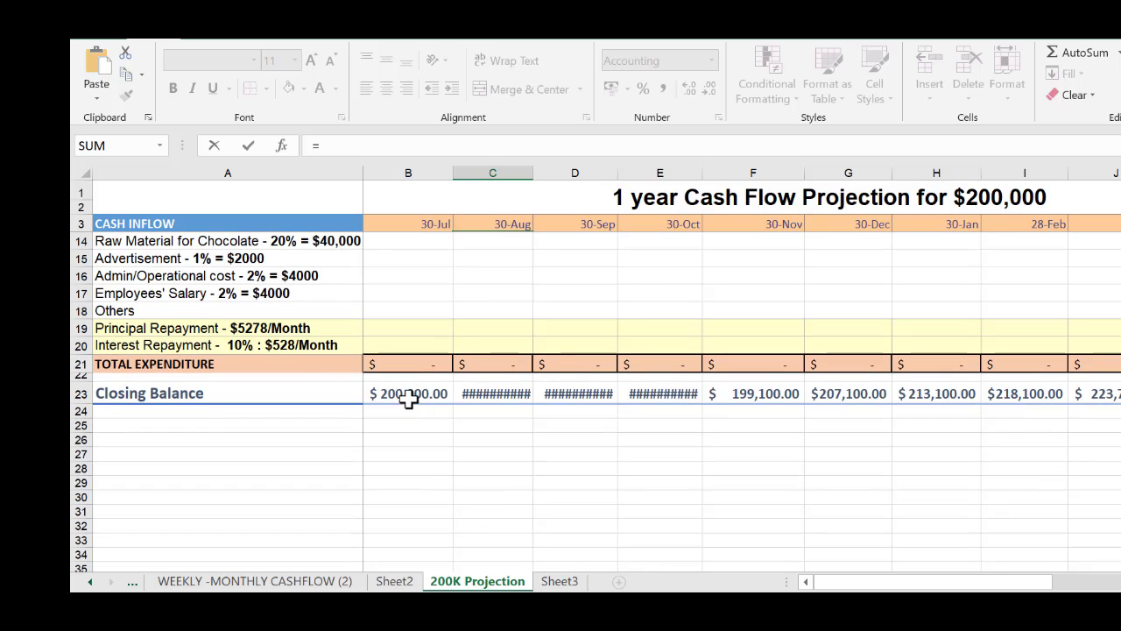
click(406, 394)
scroll(605, 390, up, 3)
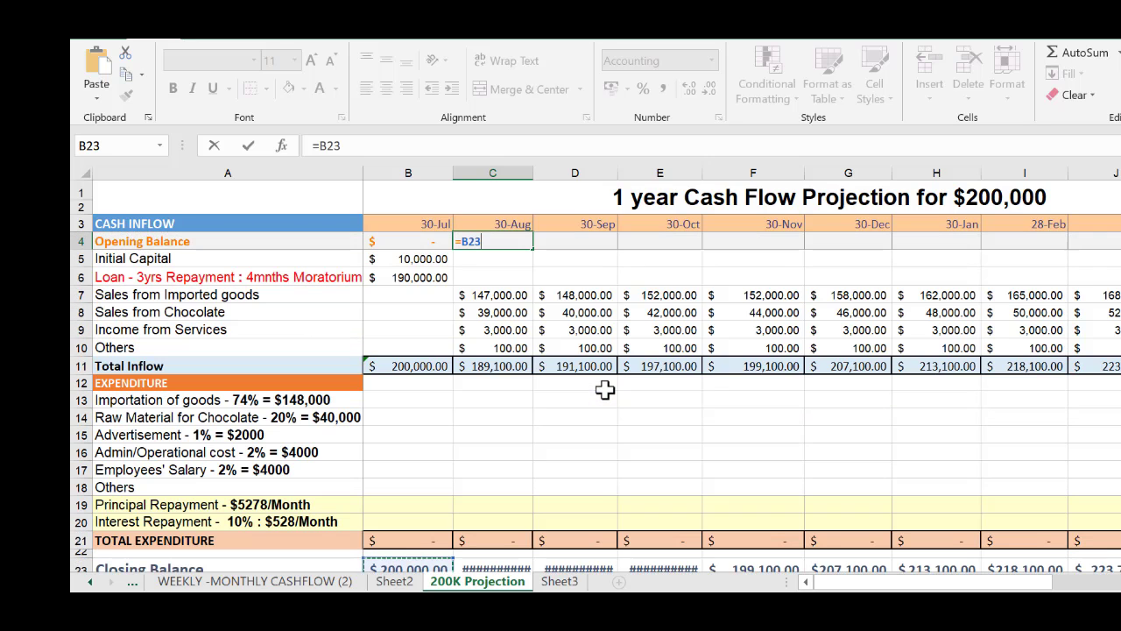
key(Return)
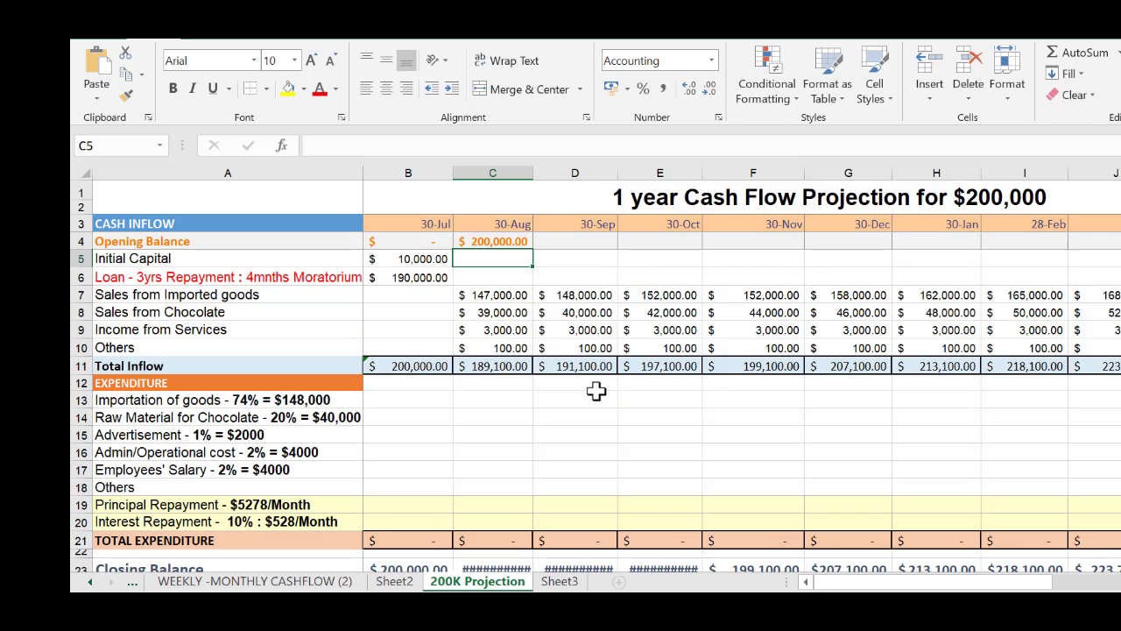
click(514, 243)
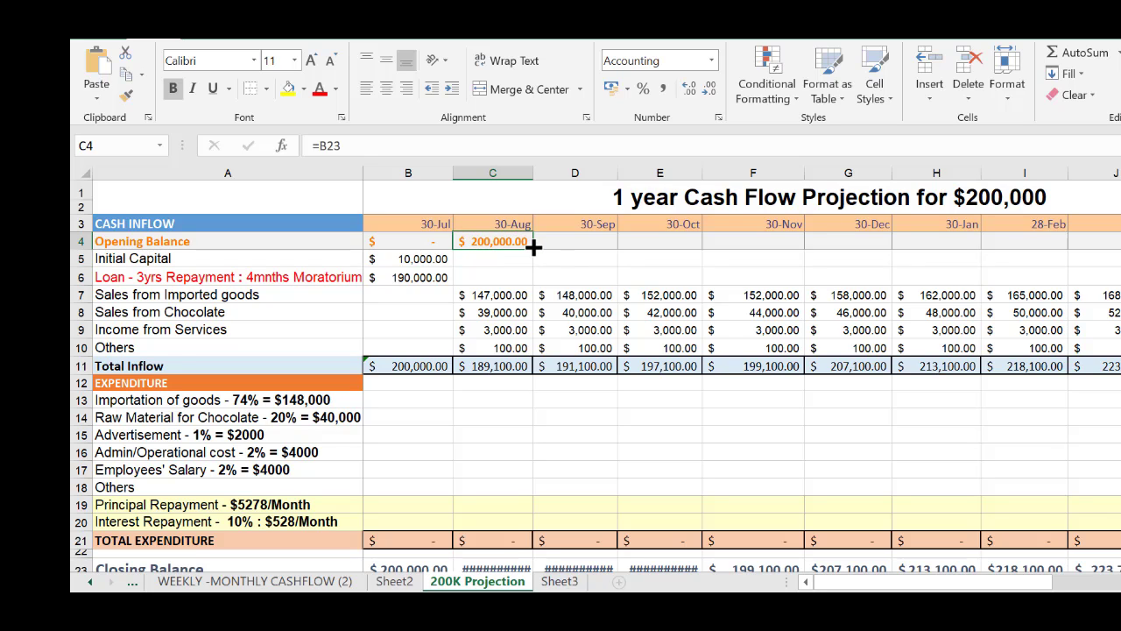
drag(532, 247, 1116, 243)
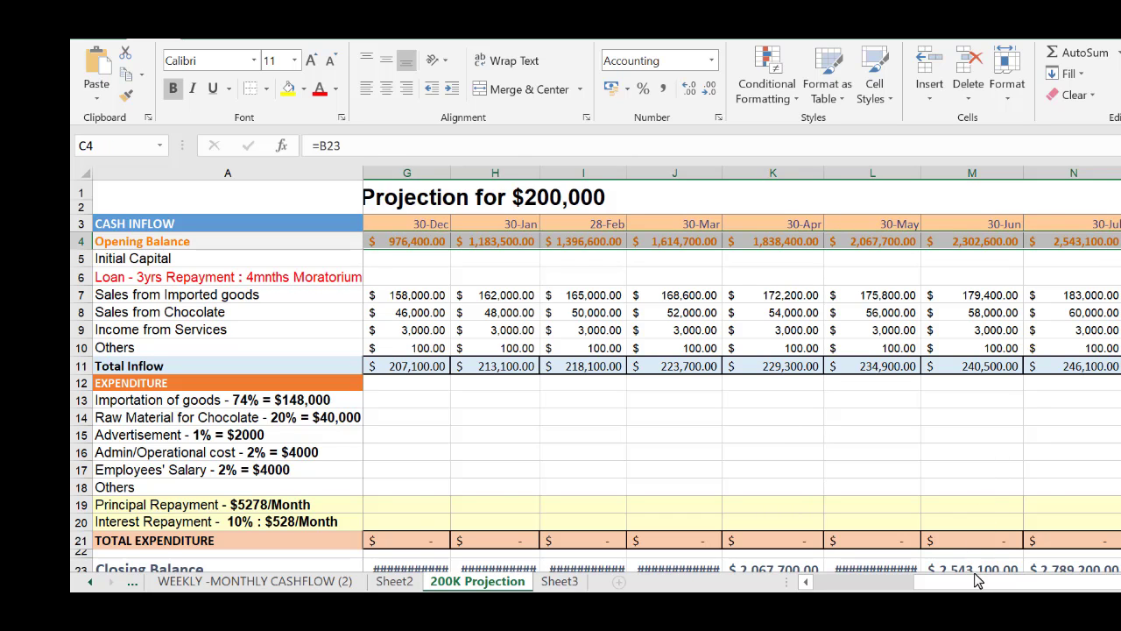
Widen columns C through H, 30-Aug to 30-Jan, so the Closing Balance amounts in row 23 fit
drag(979, 582, 822, 585)
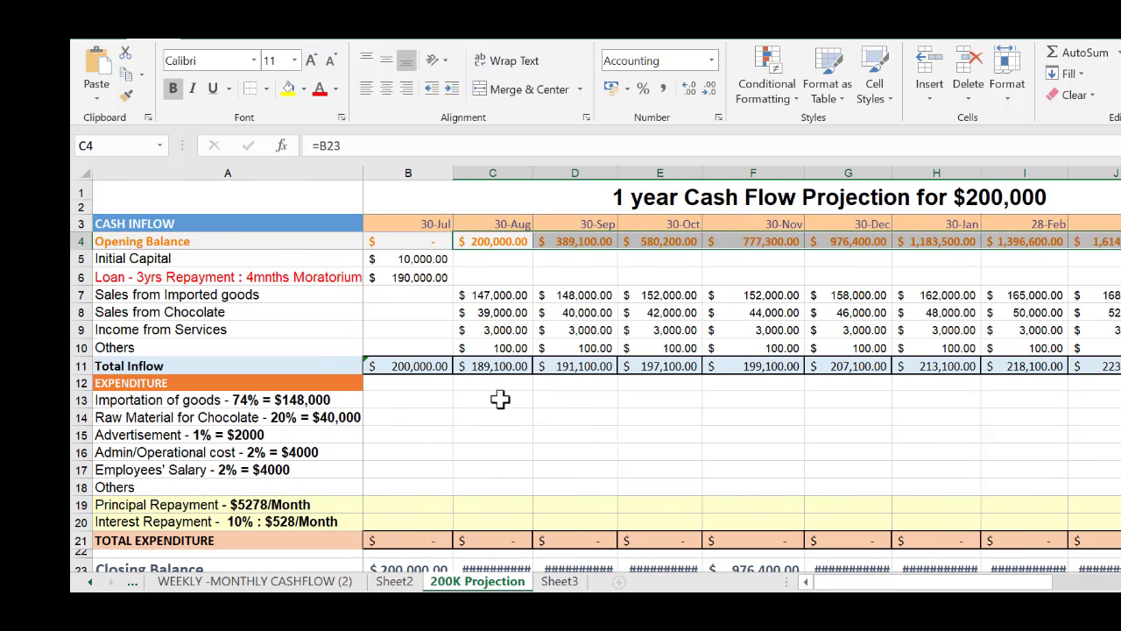
scroll(500, 400, down, 2)
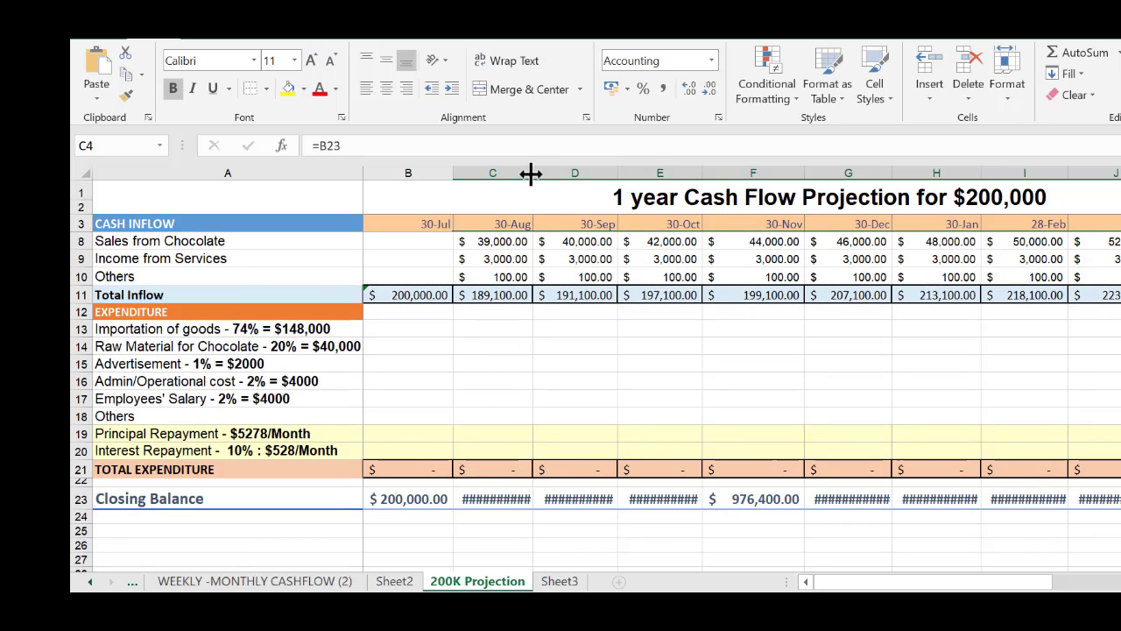
drag(532, 173, 549, 175)
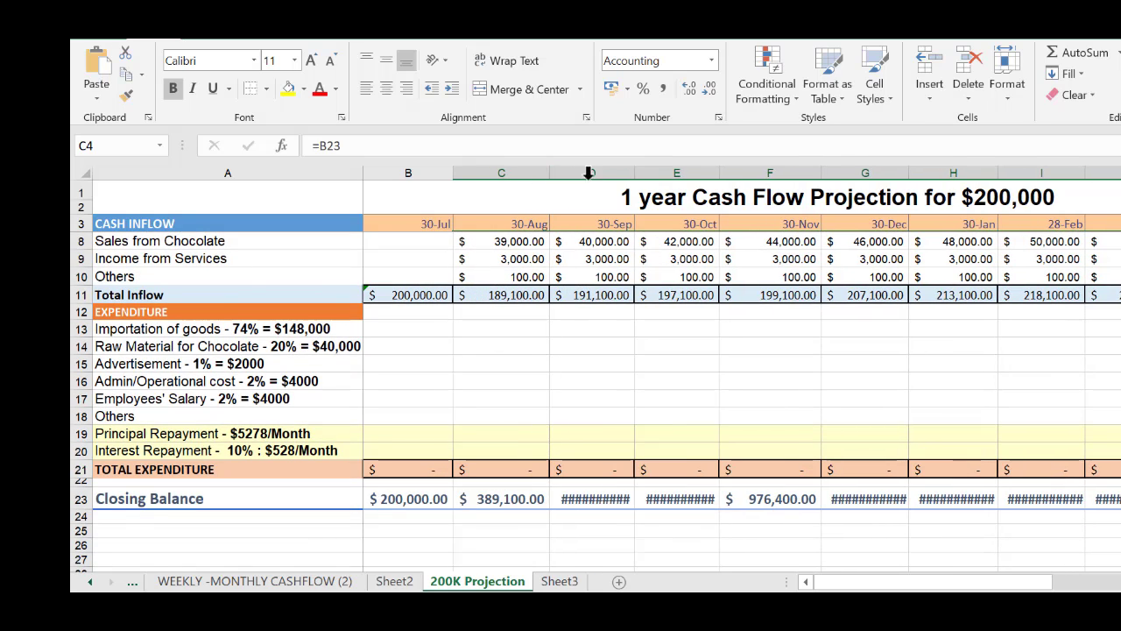
drag(634, 173, 654, 174)
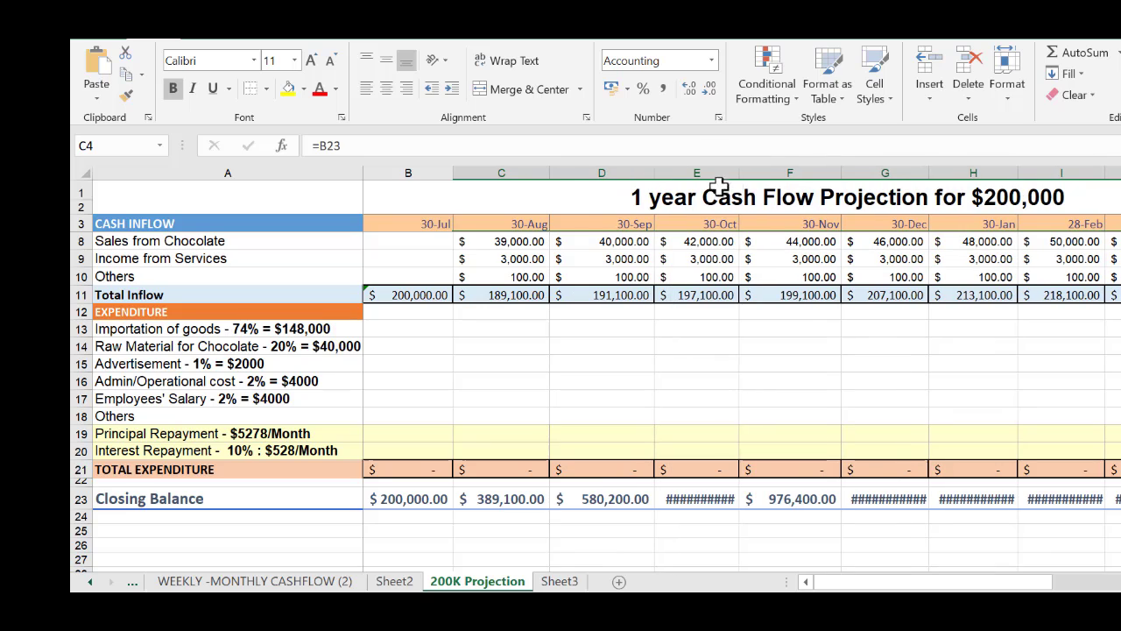
drag(740, 175, 764, 175)
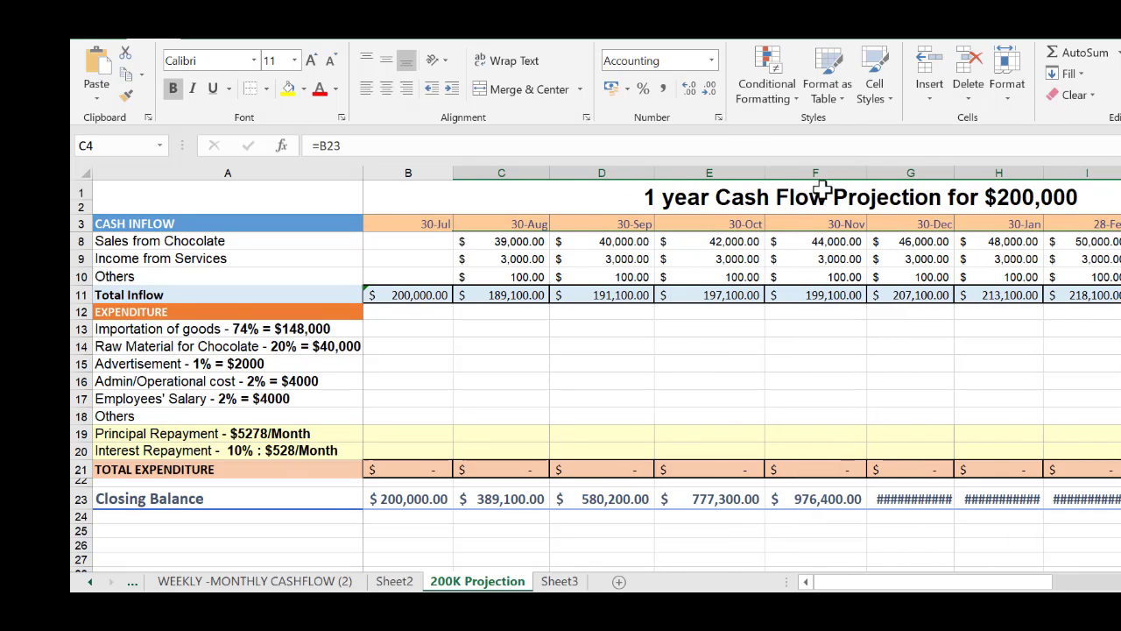
drag(866, 172, 891, 175)
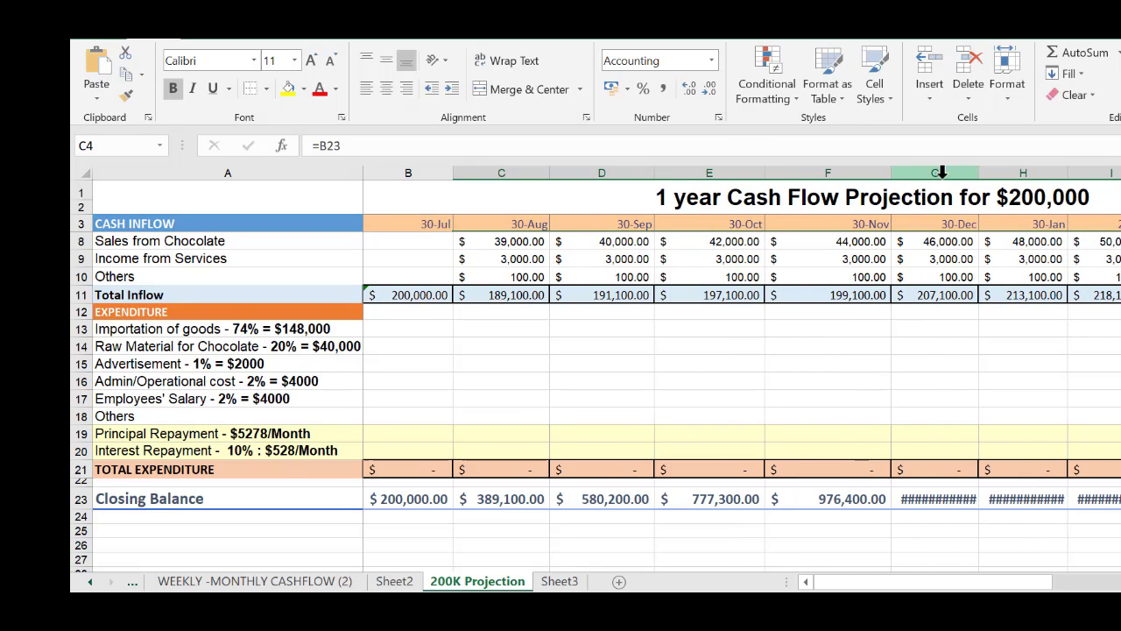
drag(978, 175, 1003, 175)
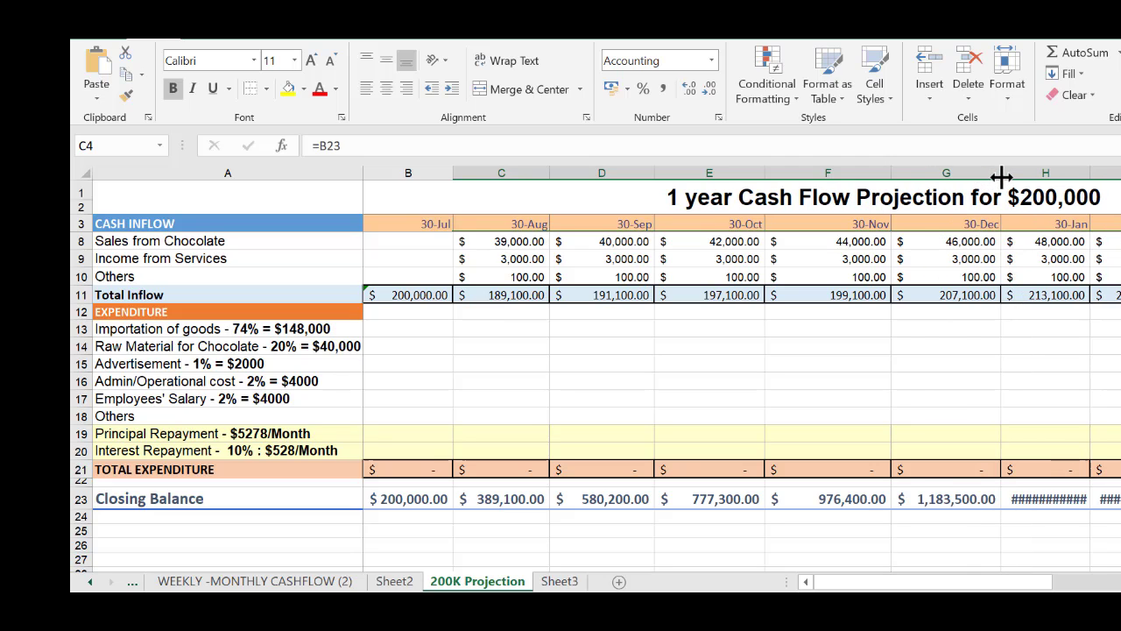
drag(1091, 175, 1120, 174)
Enter Importation of goods expenditure of 146,000 for 30-Aug in C13 and 148,000 for 30-Sep in D13
scroll(1120, 177, up, 2)
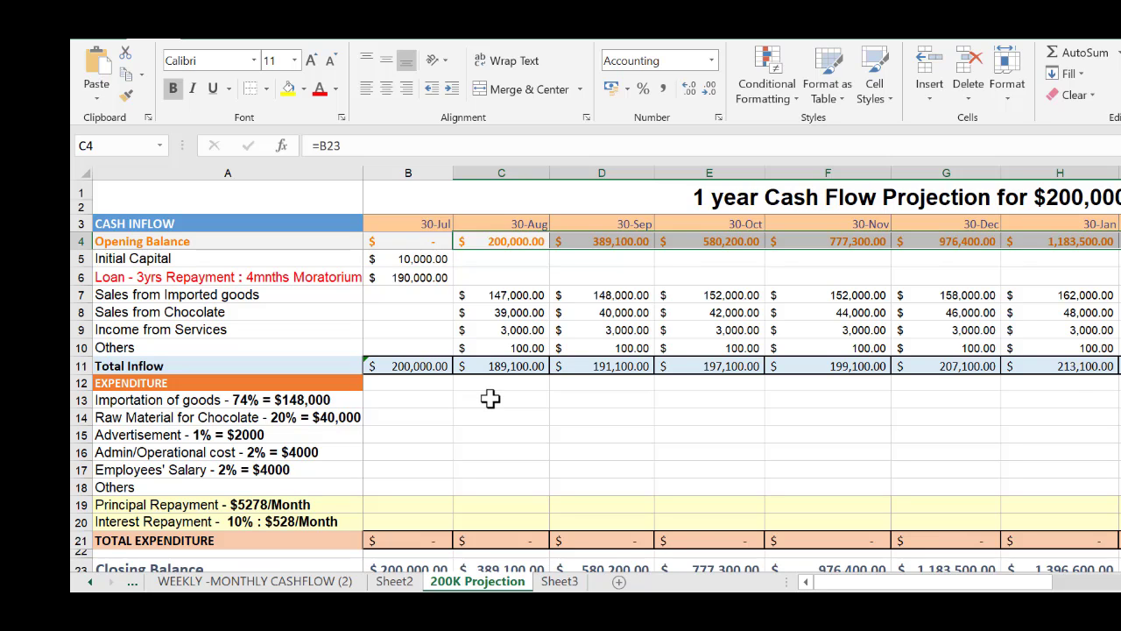
click(493, 399)
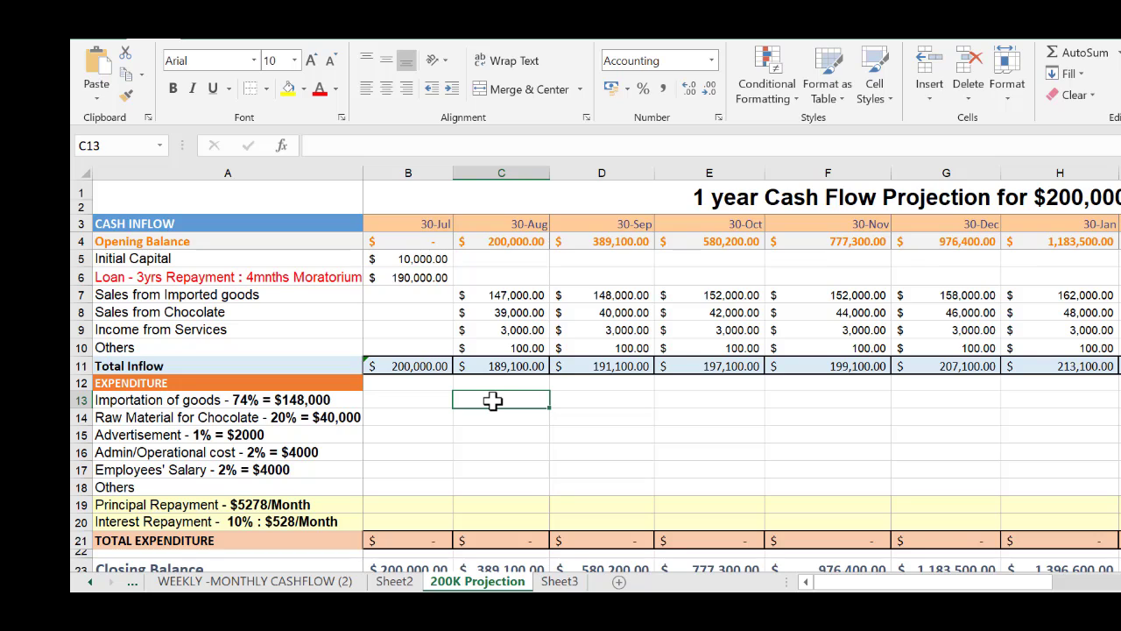
text(14)
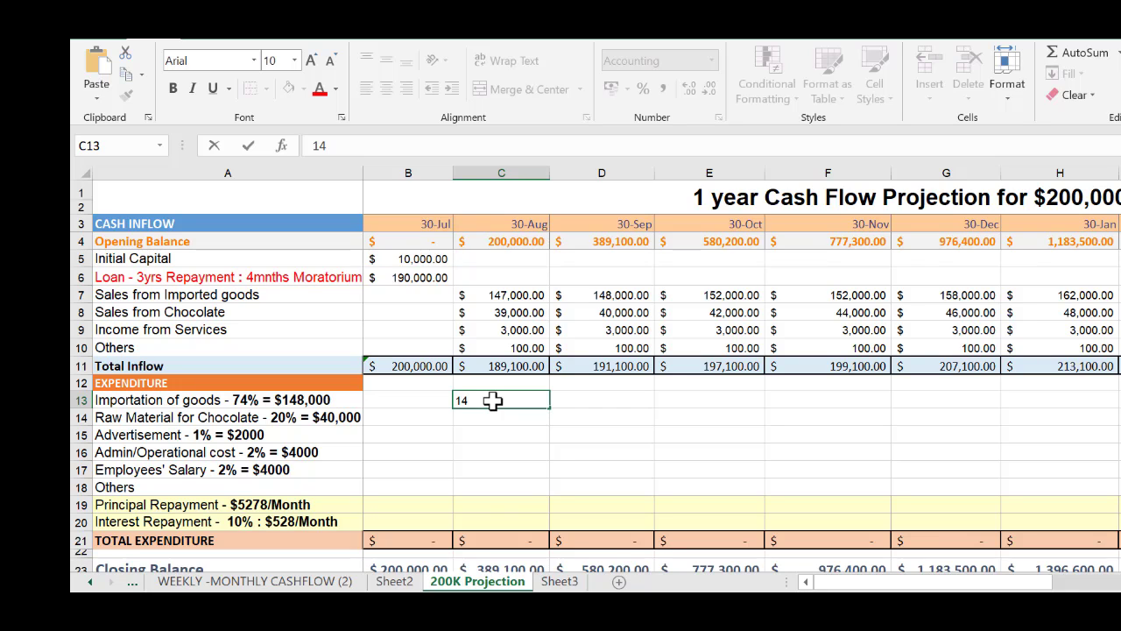
text(6,00)
text(000)
key(Tab)
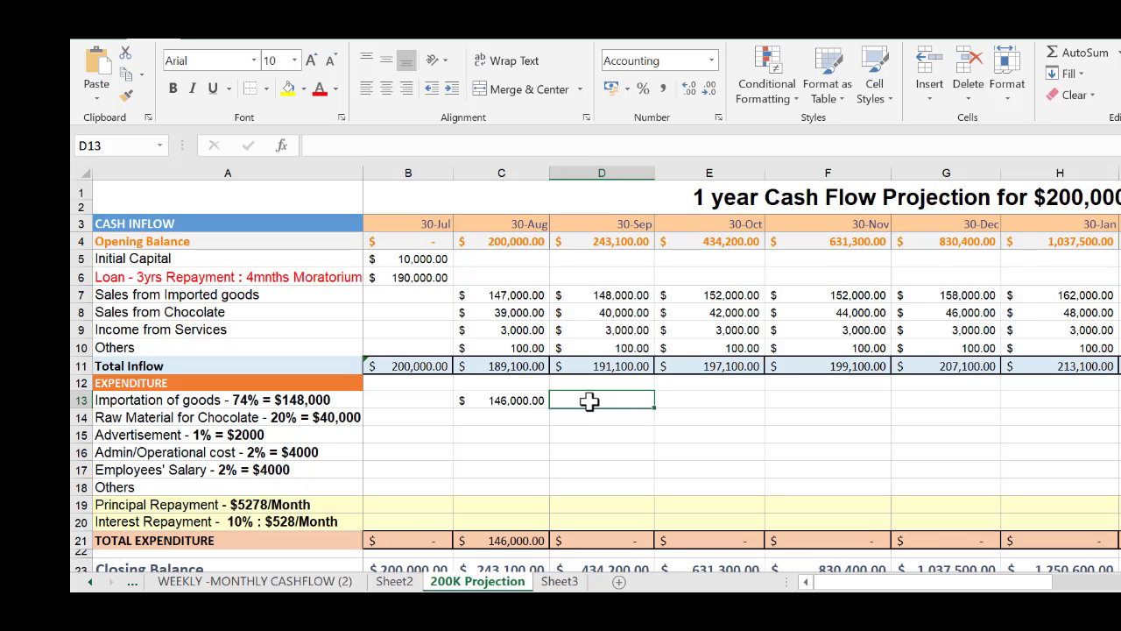
text(148)
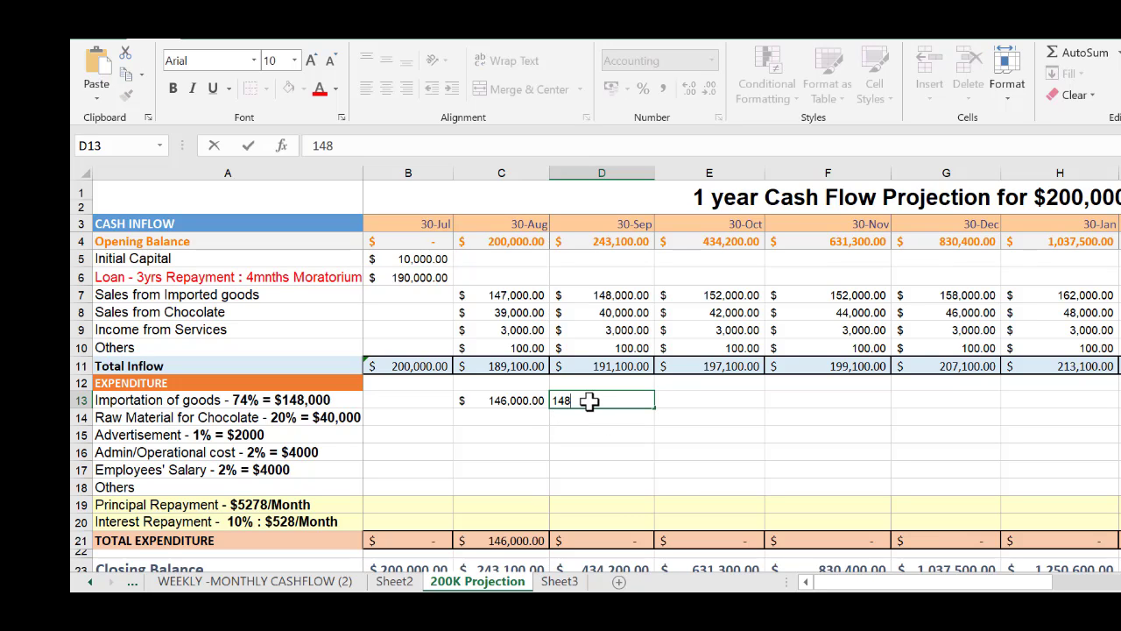
text(000)
key(Tab)
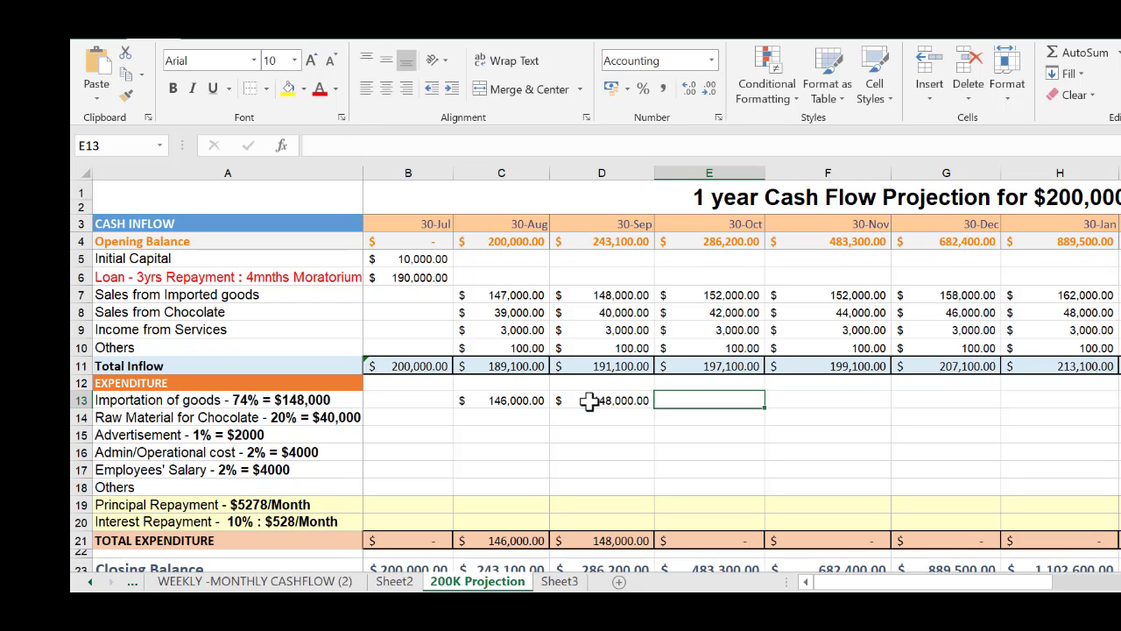
Enter Importation of goods expenditure of 150,000 for 30-Oct in E13 and 152,000 for 30-Nov in F13
text(15)
text(00)
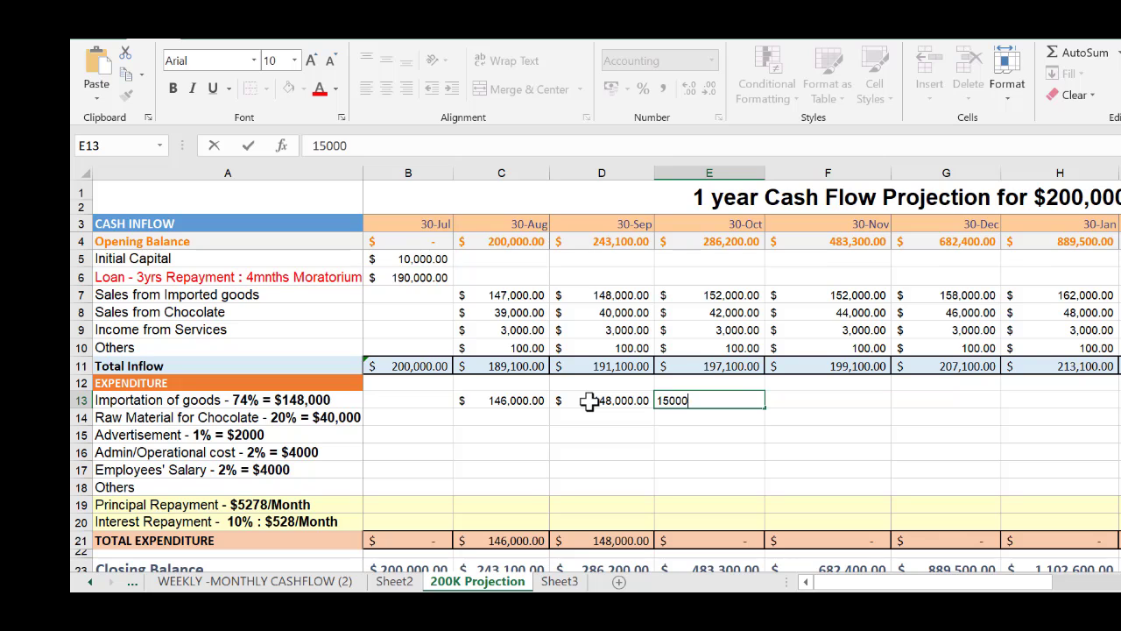
text(0)
key(Tab)
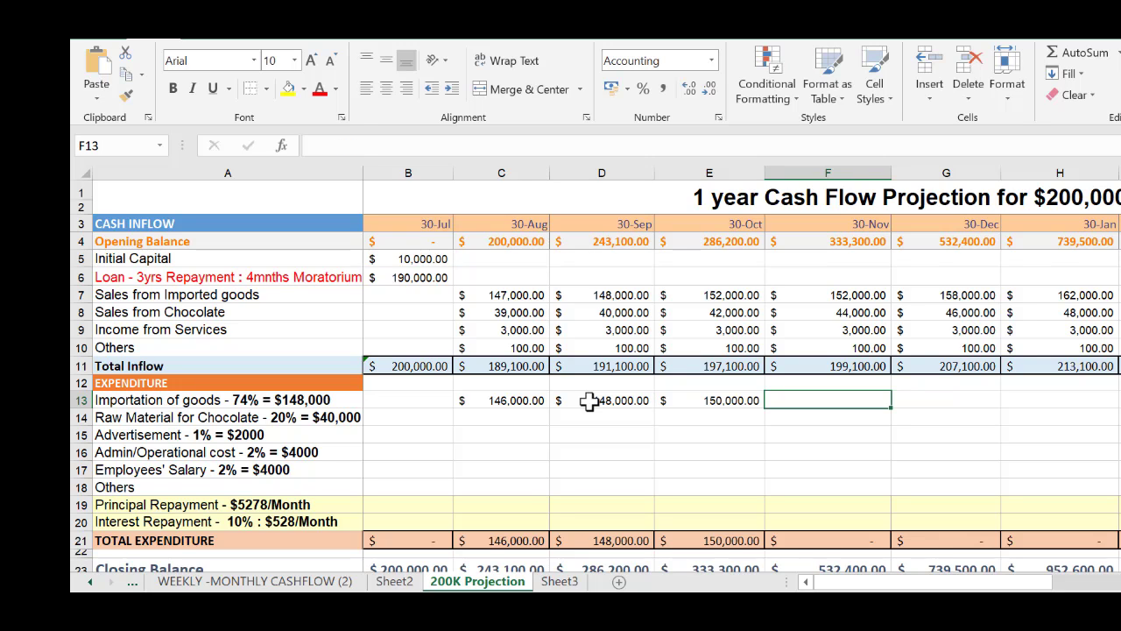
text(152000)
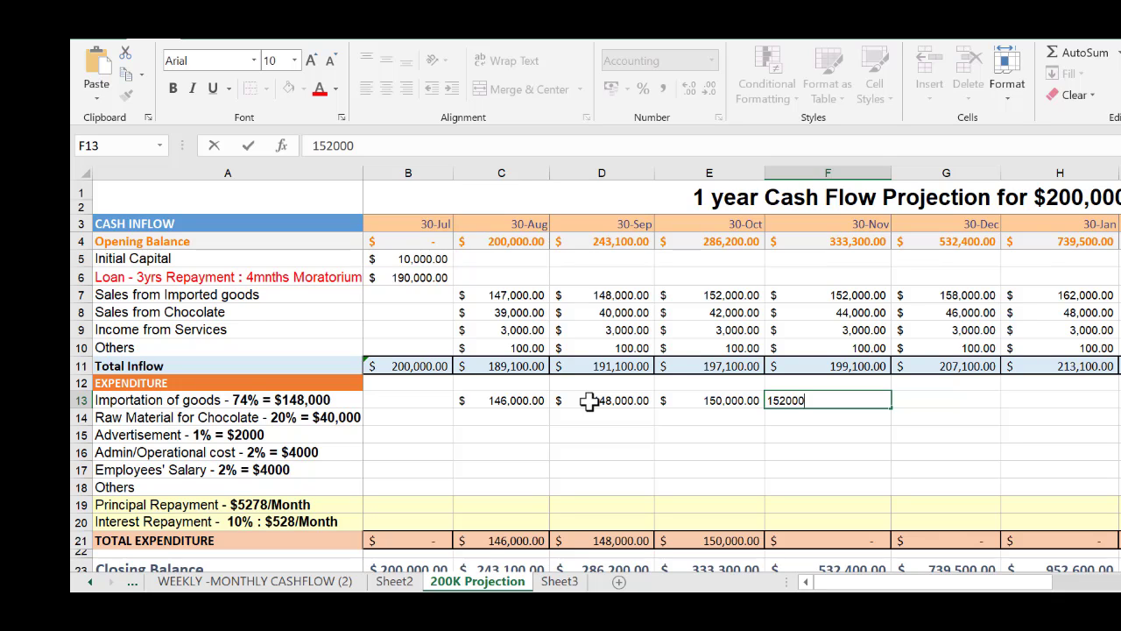
text(52,000)
key(Tab)
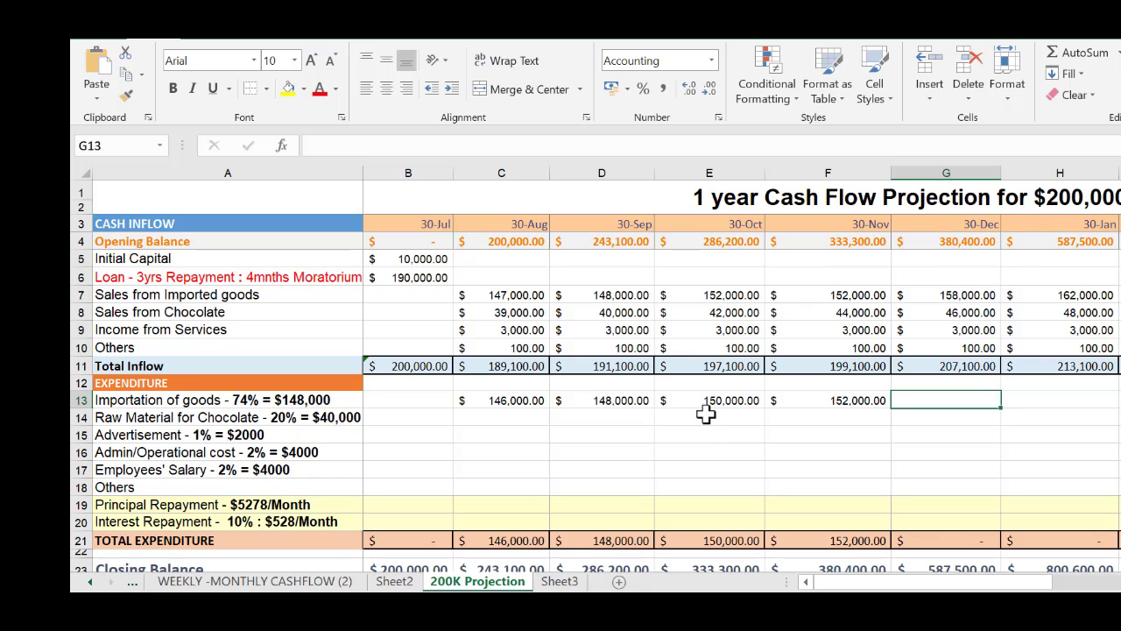
Extend the Importation of goods series from D13:F13 across through the final 30-Jul in N13
drag(620, 400, 978, 402)
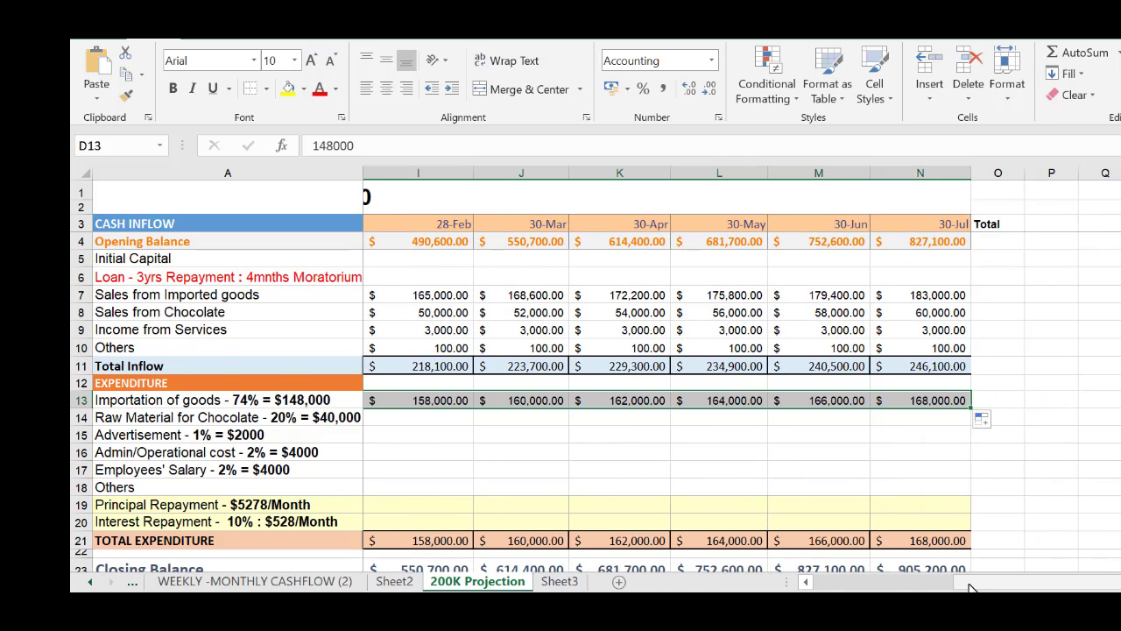
drag(964, 583, 763, 578)
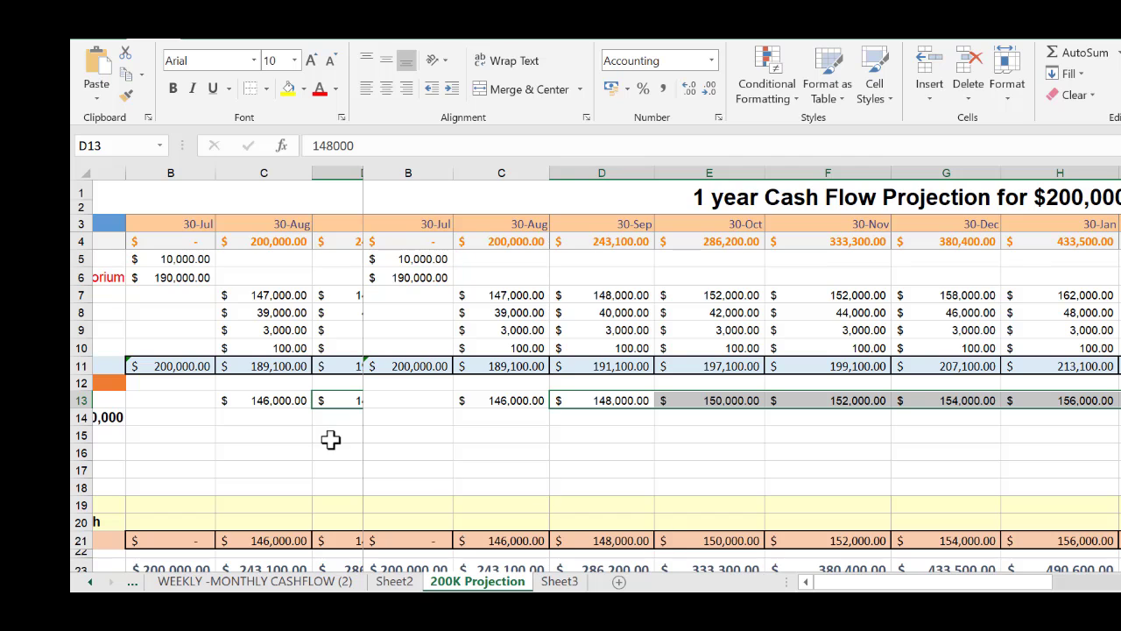
click(421, 453)
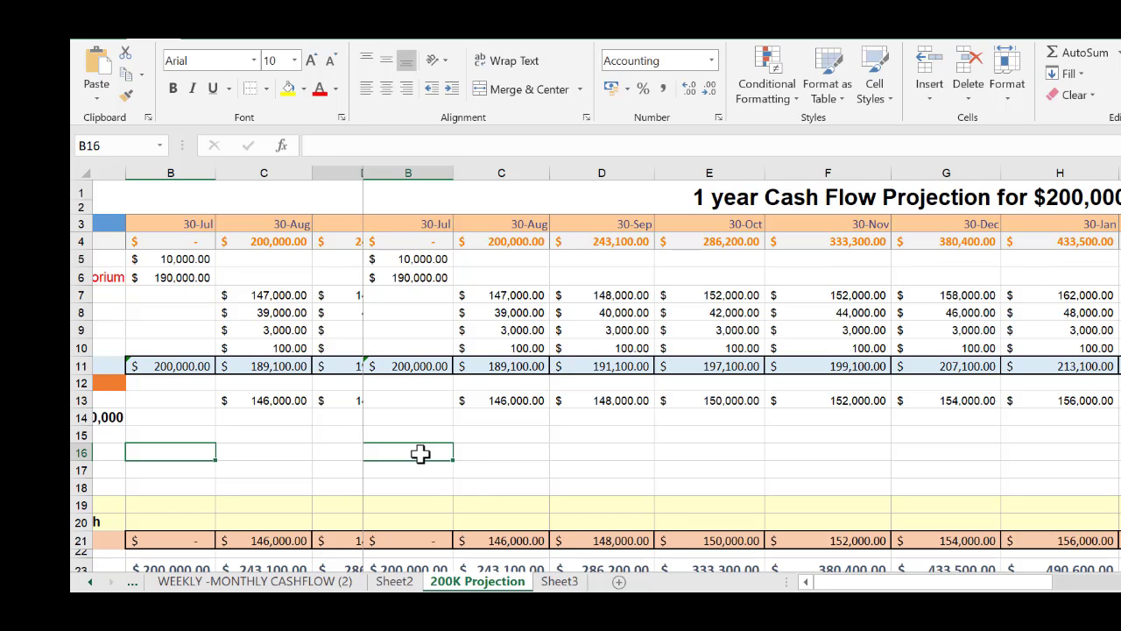
scroll(424, 447, down, 2)
scroll(424, 446, up, 2)
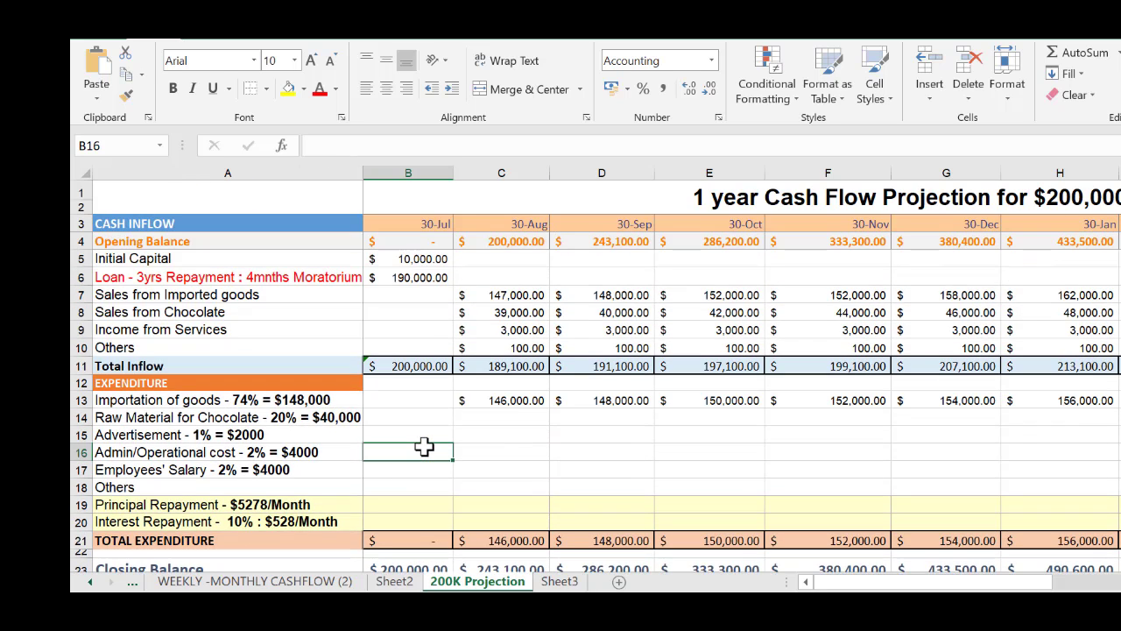
Enter Raw Material for Chocolate expenditure of 38,000 for 30-Aug in C14 and 40,000 for 30-Sep in D14
click(504, 418)
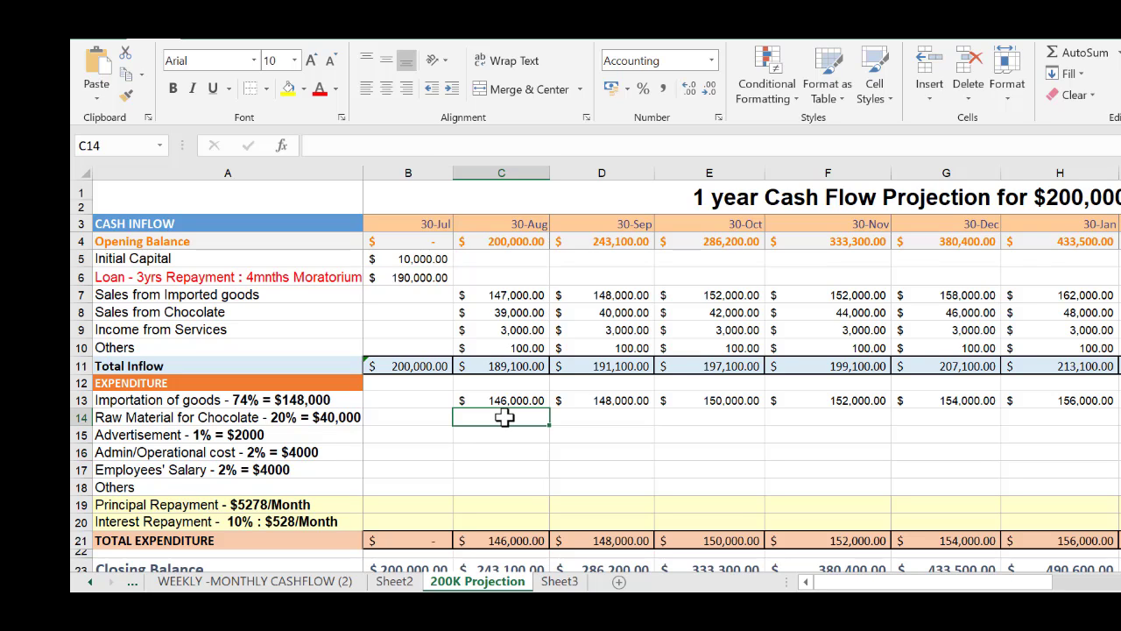
text(38000)
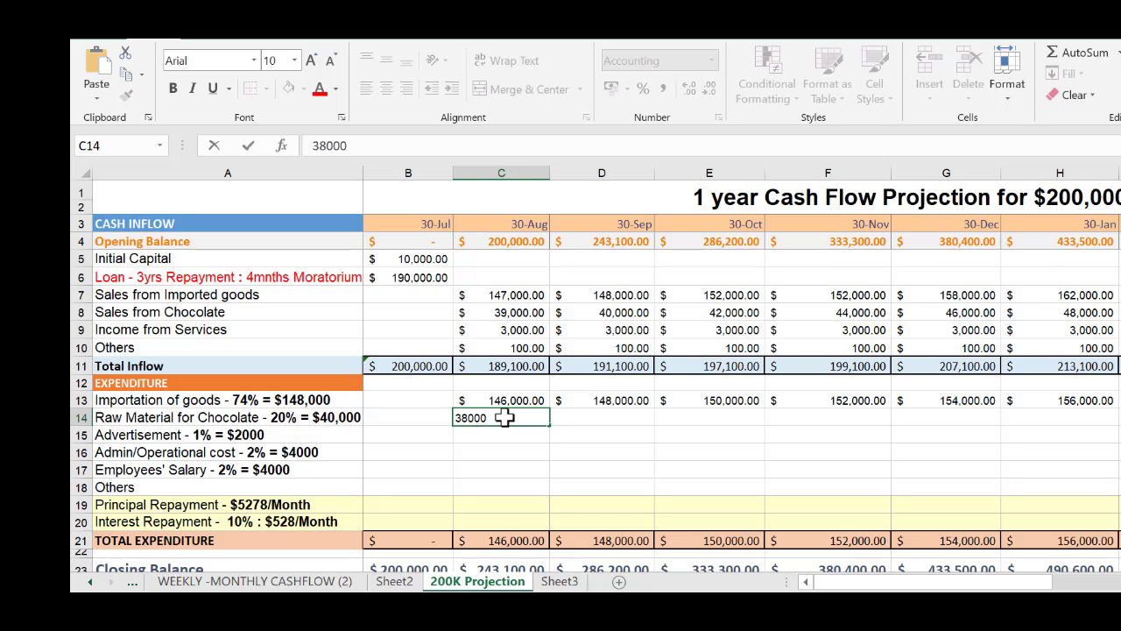
key(Tab)
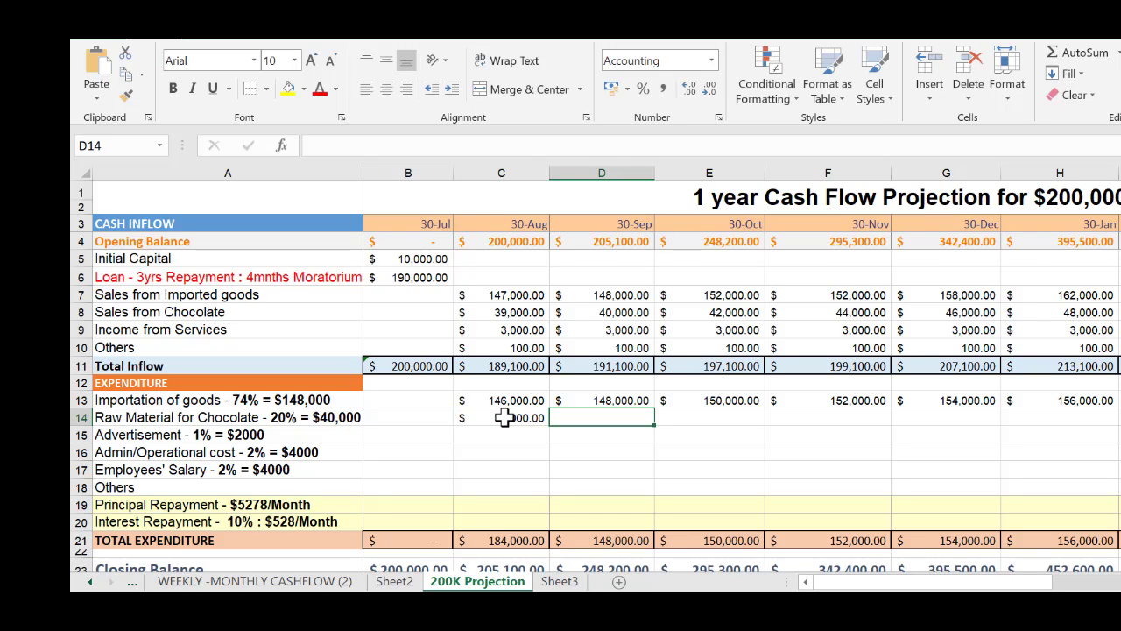
text(4)
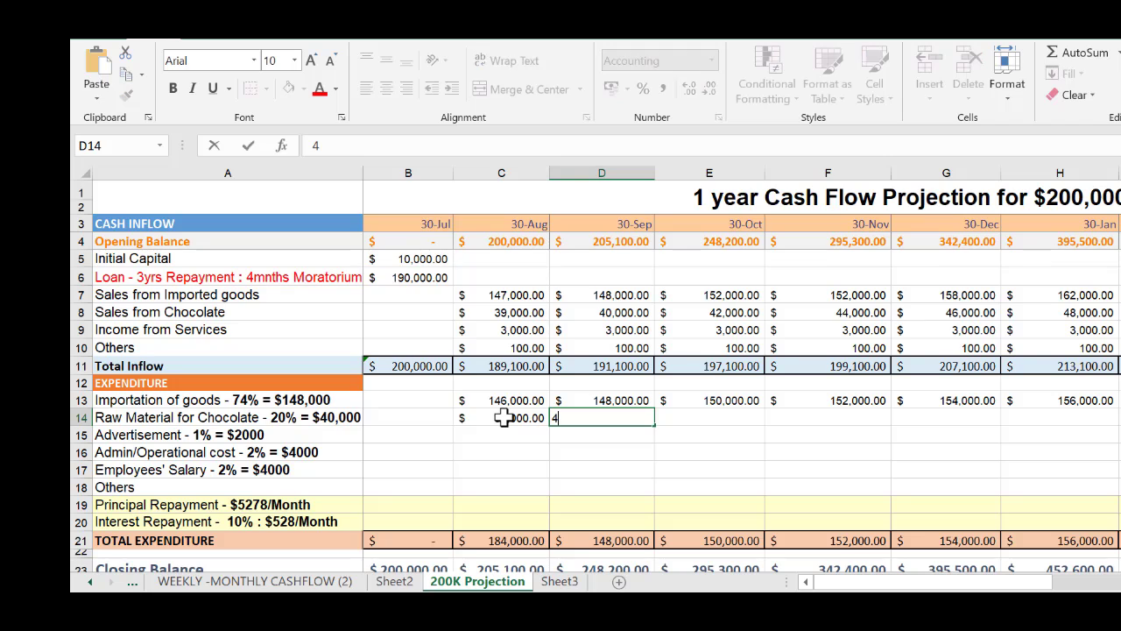
text(0,000)
key(Tab)
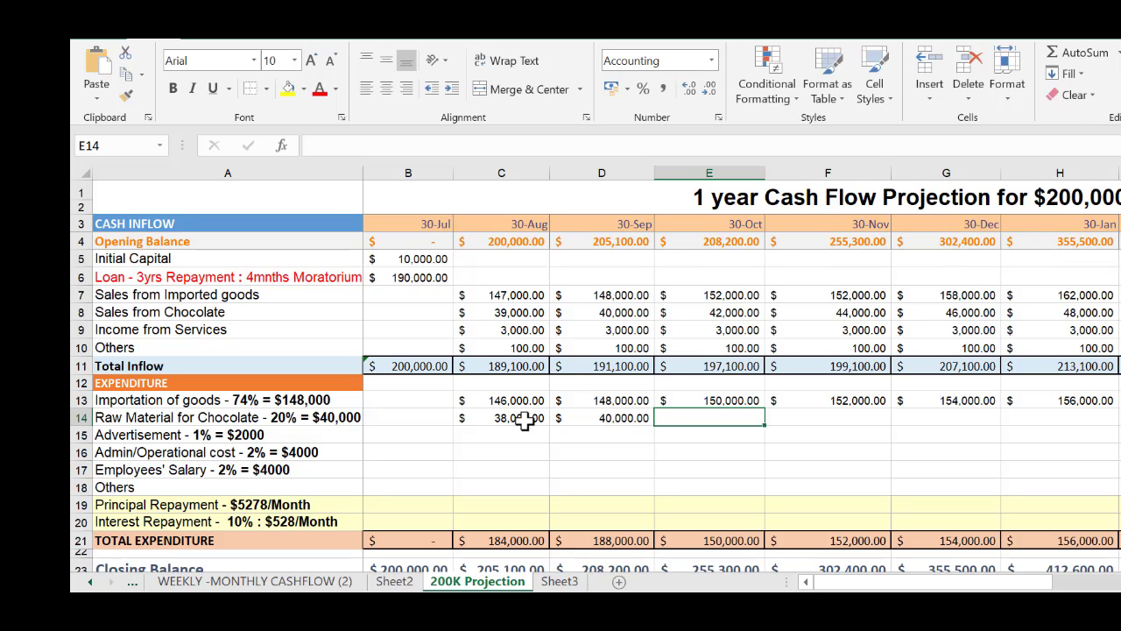
Enter Raw Material for Chocolate expenditure of 42,000 for 30-Oct in E14 and 44,000 for 30-Nov in F14
text(42000)
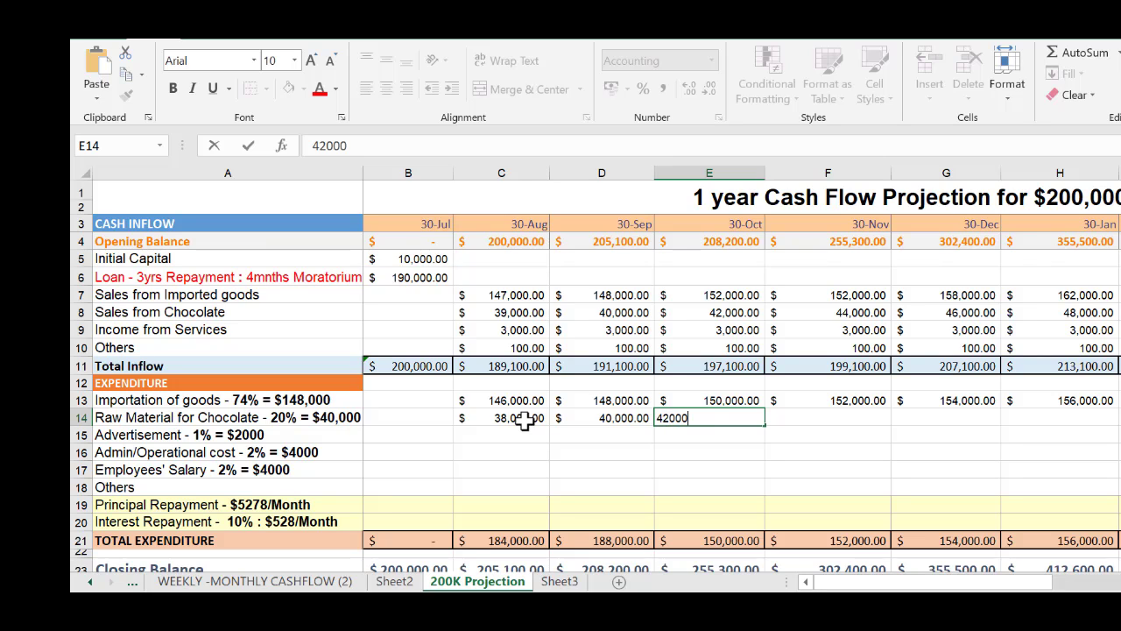
key(Tab)
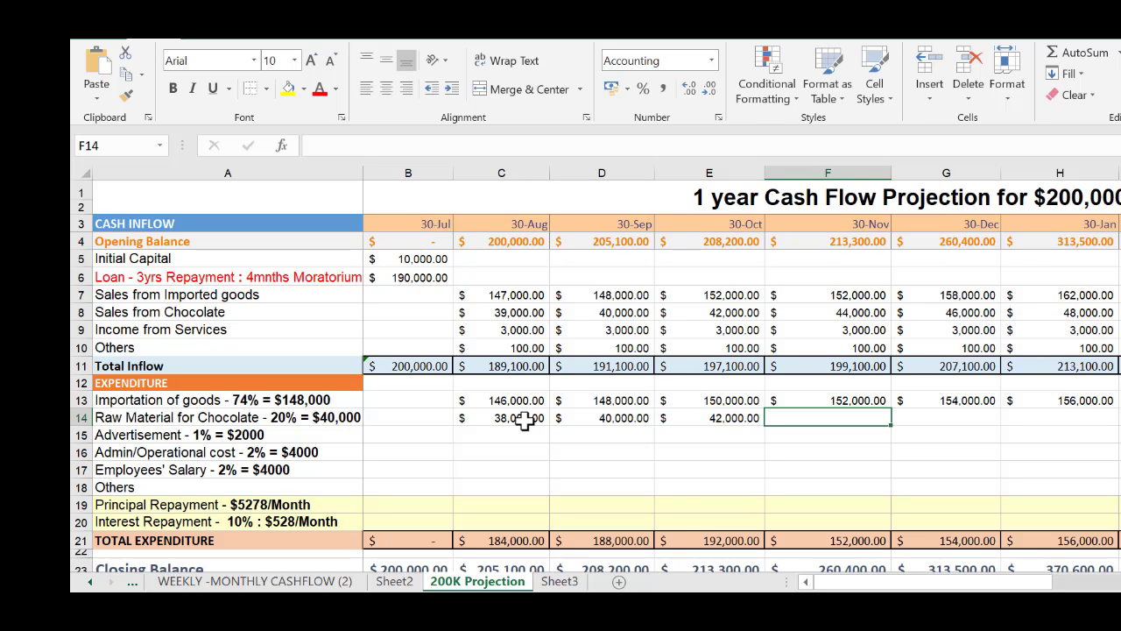
text(44,000)
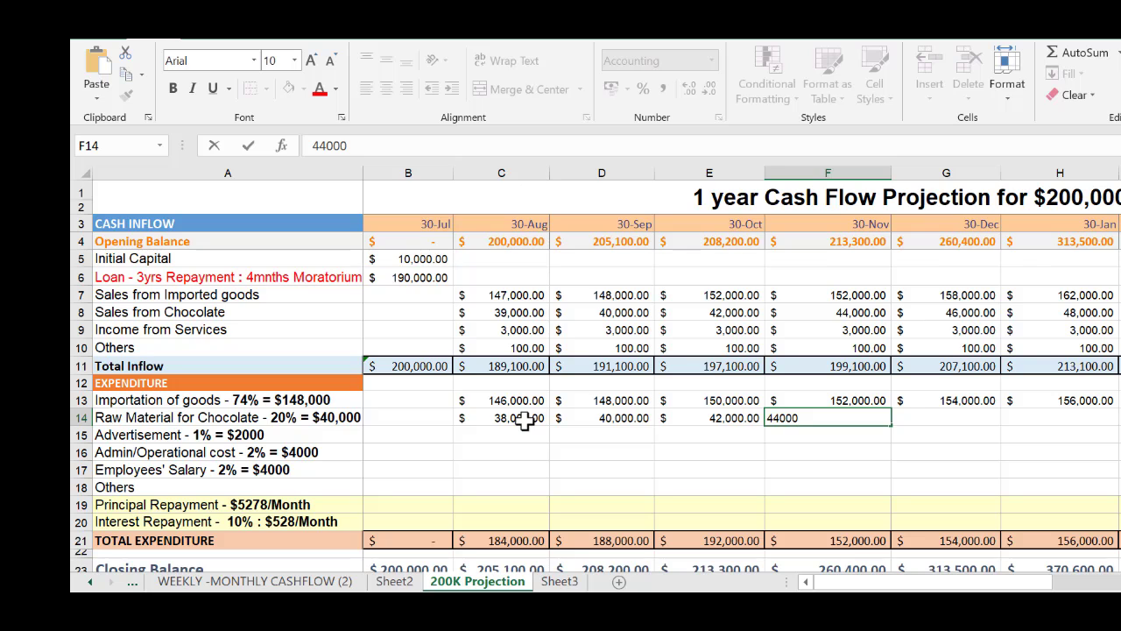
click(534, 471)
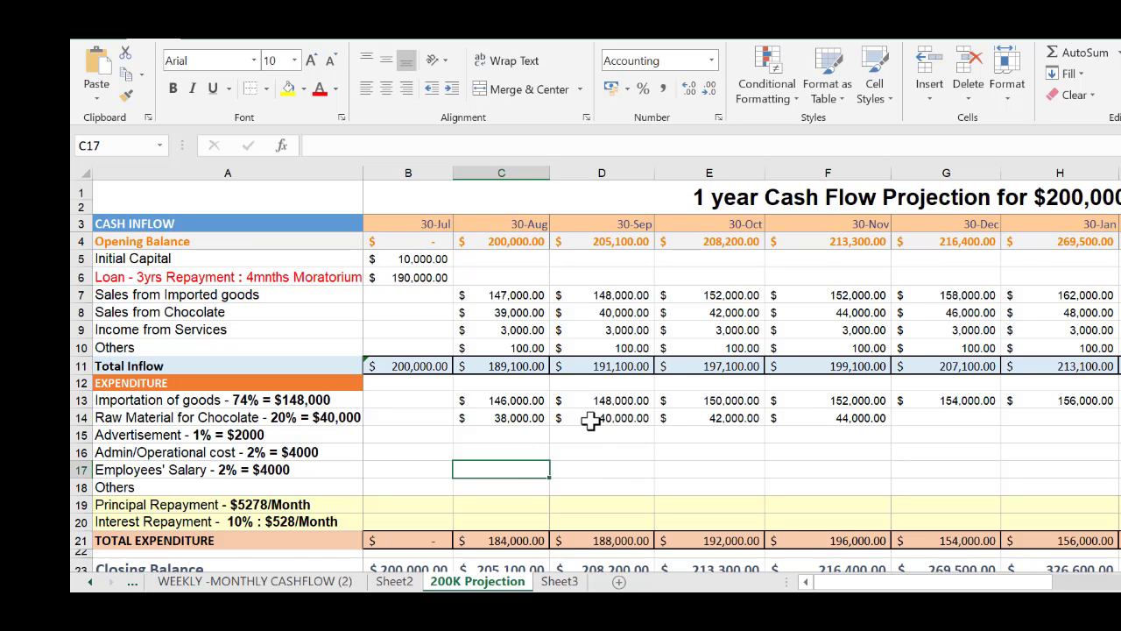
Extend the Raw Material for Chocolate series from D14:F14 across through the final 30-Jul in N14
click(590, 420)
drag(729, 420, 1077, 430)
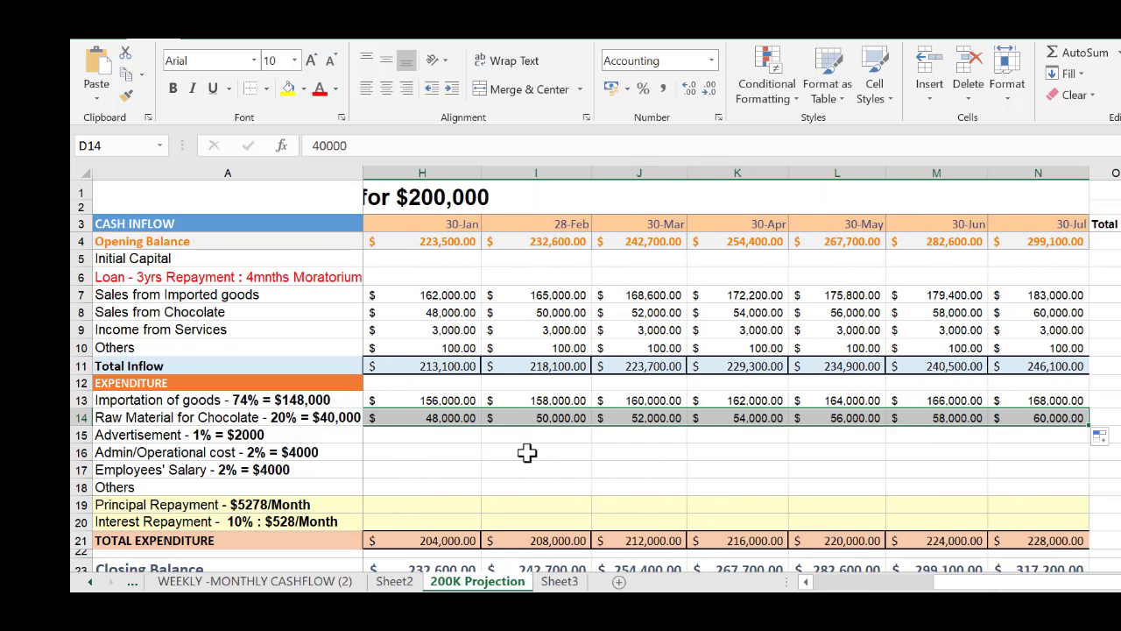
click(526, 452)
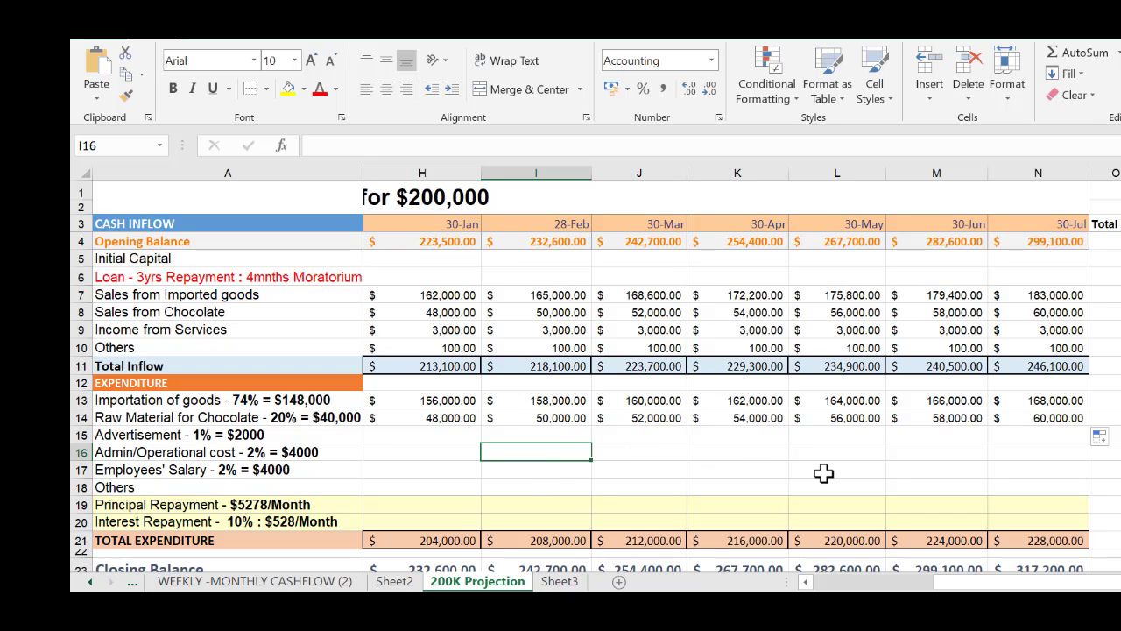
key(Left)
key(Left)
key(Left)
key(Left)
key(Left)
key(Left)
key(Left)
key(Left)
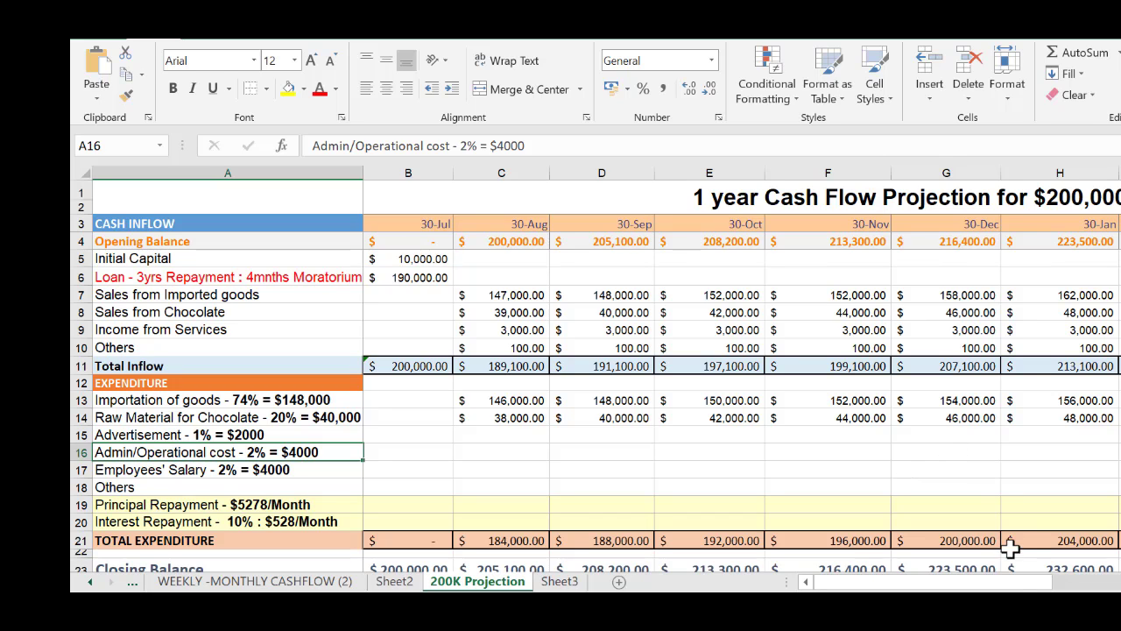
mouse_move(1025, 584)
mouse_down()
mouse_move(1042, 590)
mouse_move(1031, 589)
mouse_up()
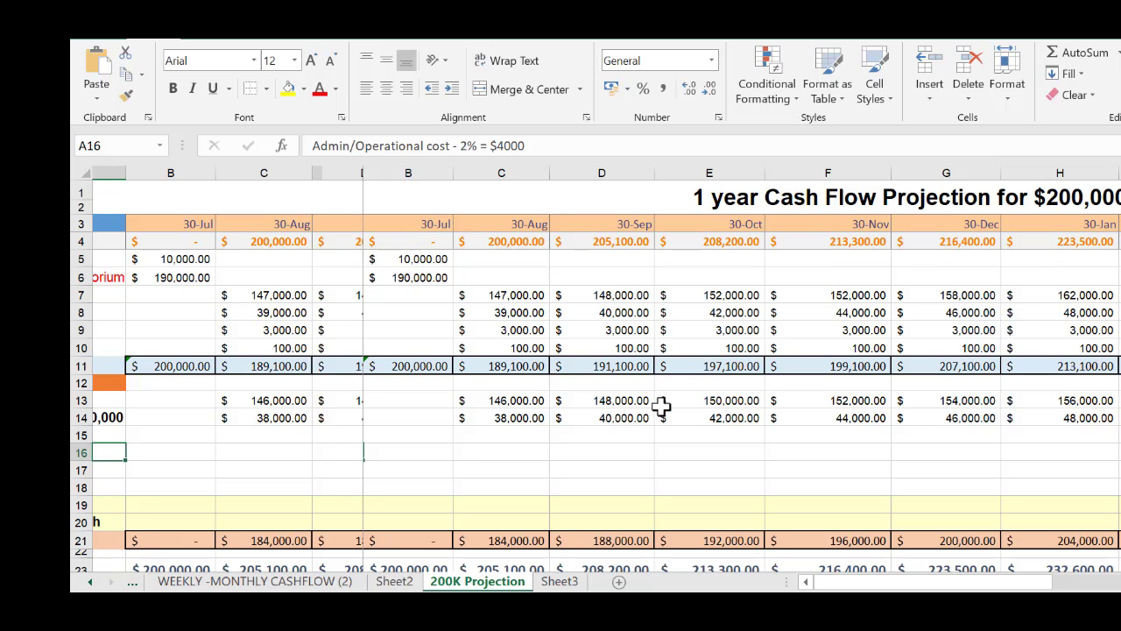
click(623, 400)
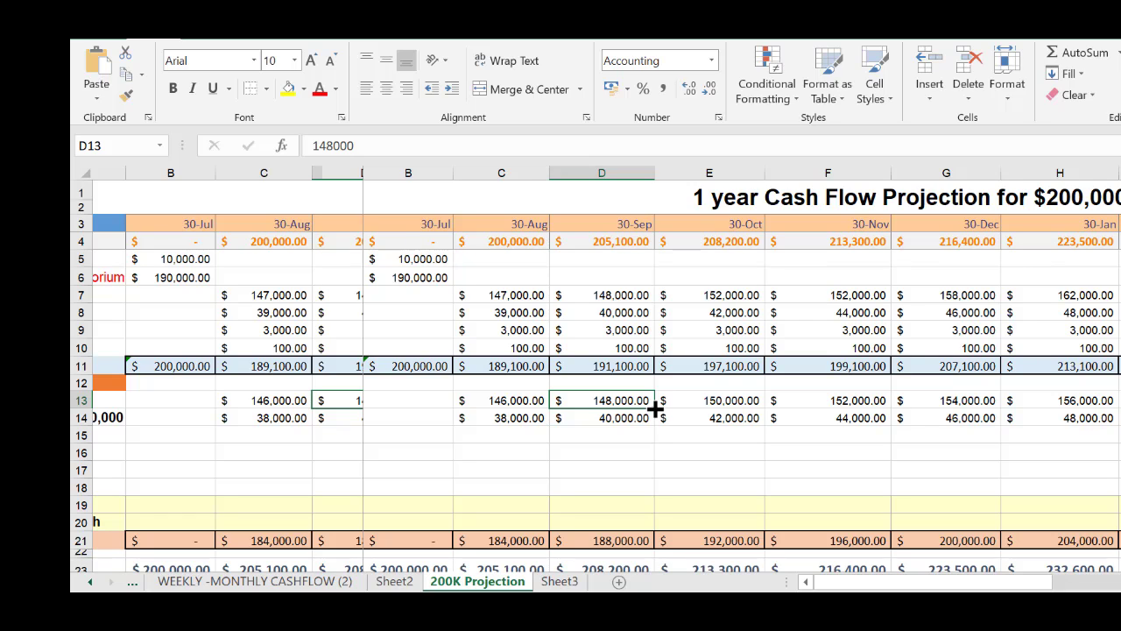
Repeat the 148,000 Importation of goods amount from D13 through G13, and enter 151,000 in H13 and 152,000 in I13
drag(655, 408, 956, 405)
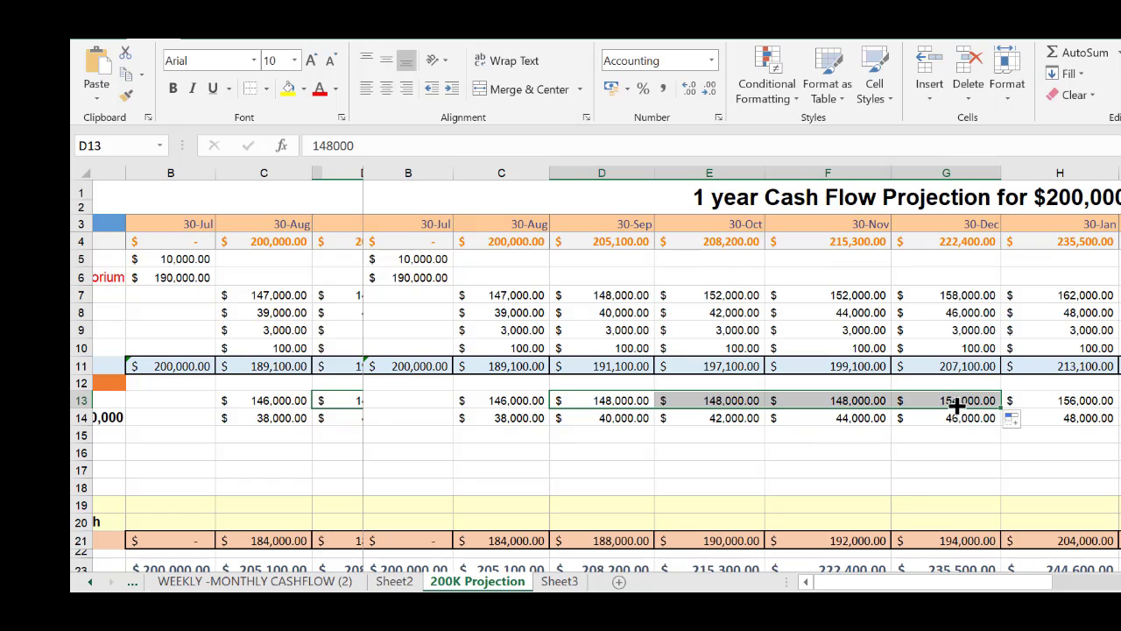
click(1062, 403)
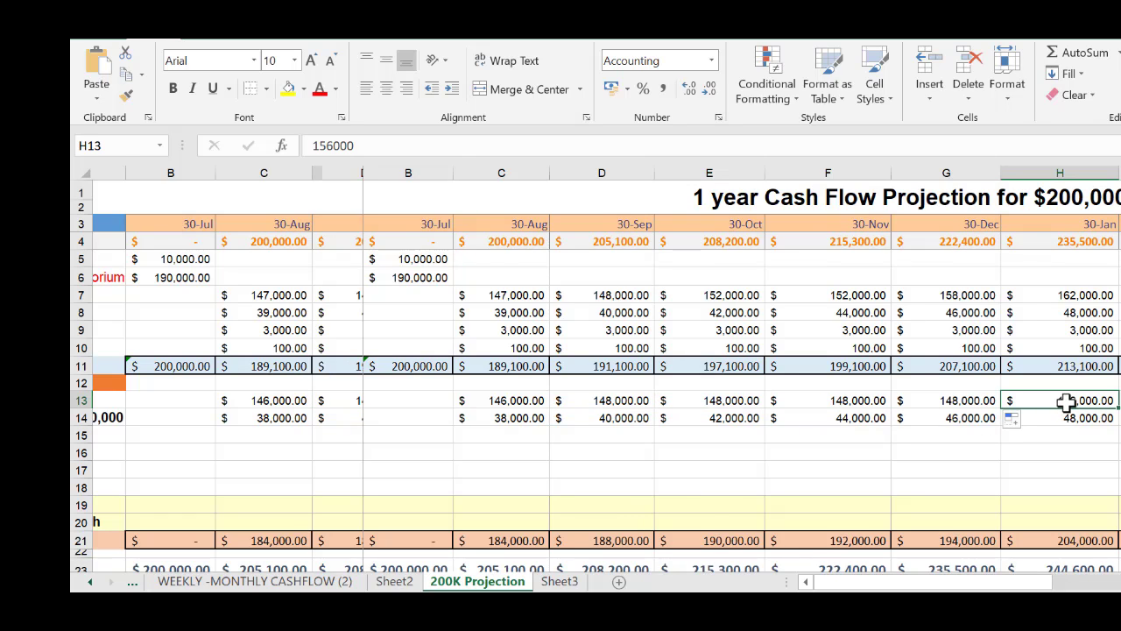
text(1)
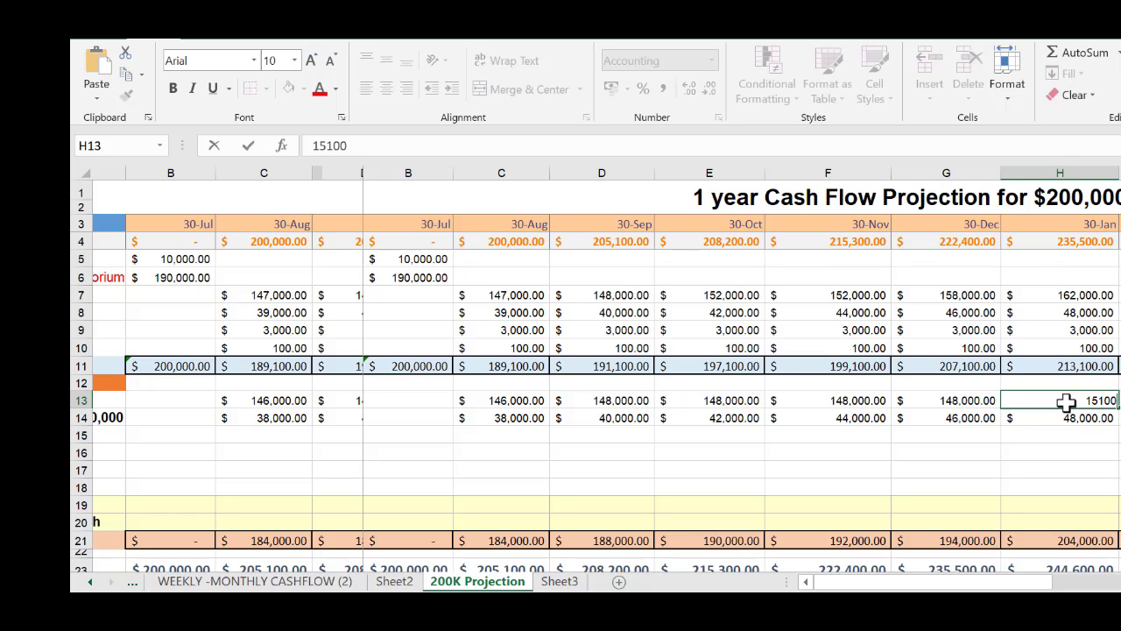
key(Tab)
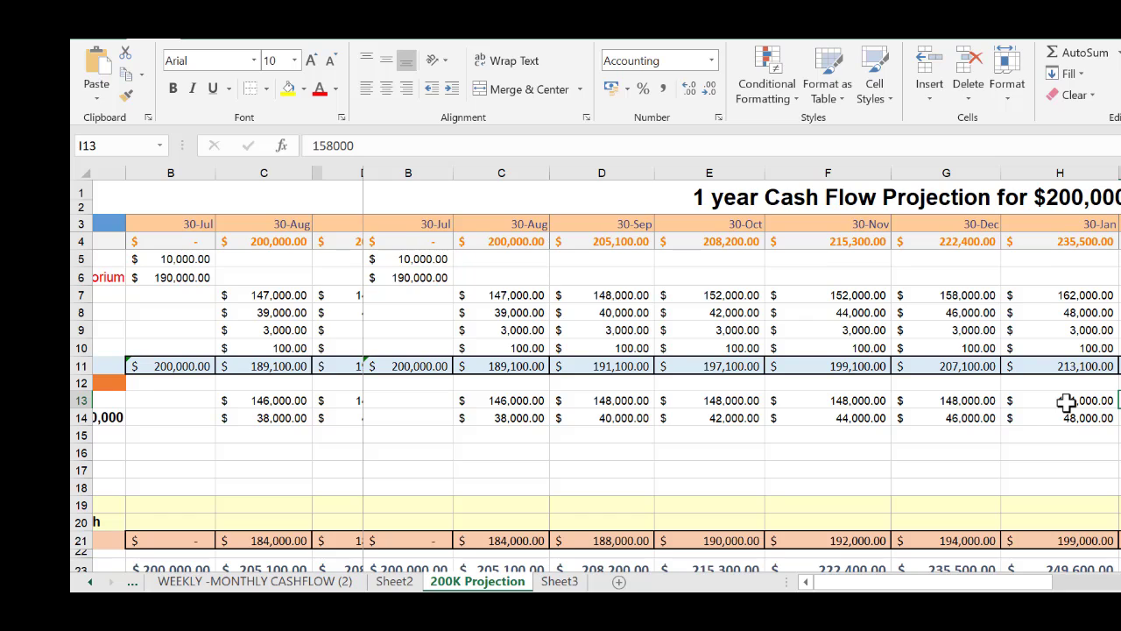
text(1)
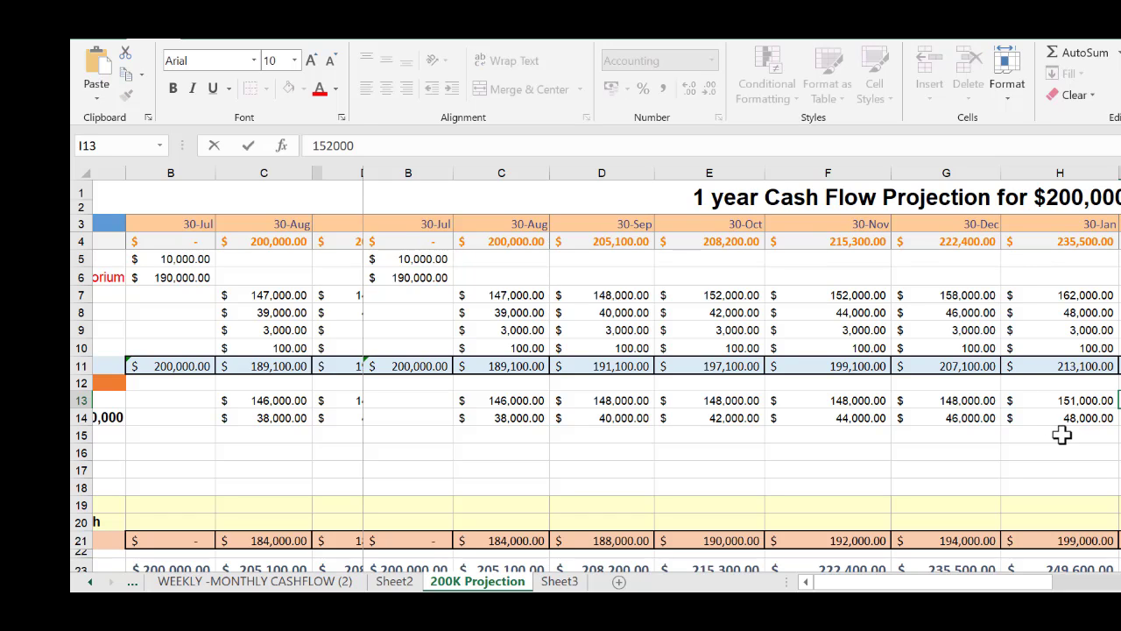
click(1062, 433)
Extend the Importation of goods series from H13:I13 across through the final 30-Jul in N13
click(1063, 402)
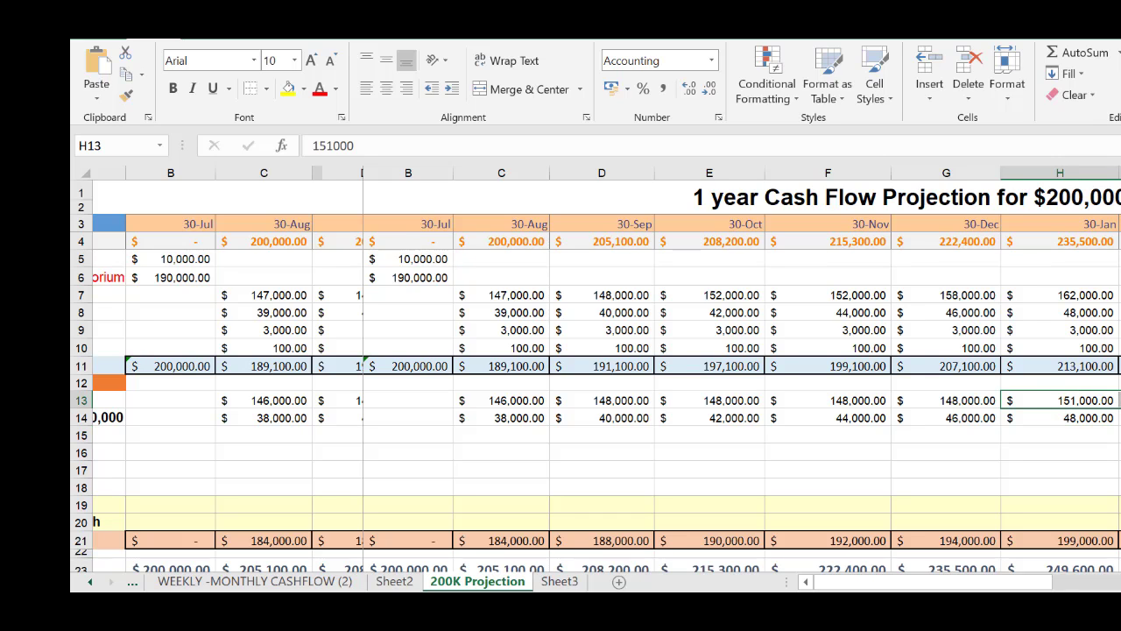
scroll(741, 377, right, 5)
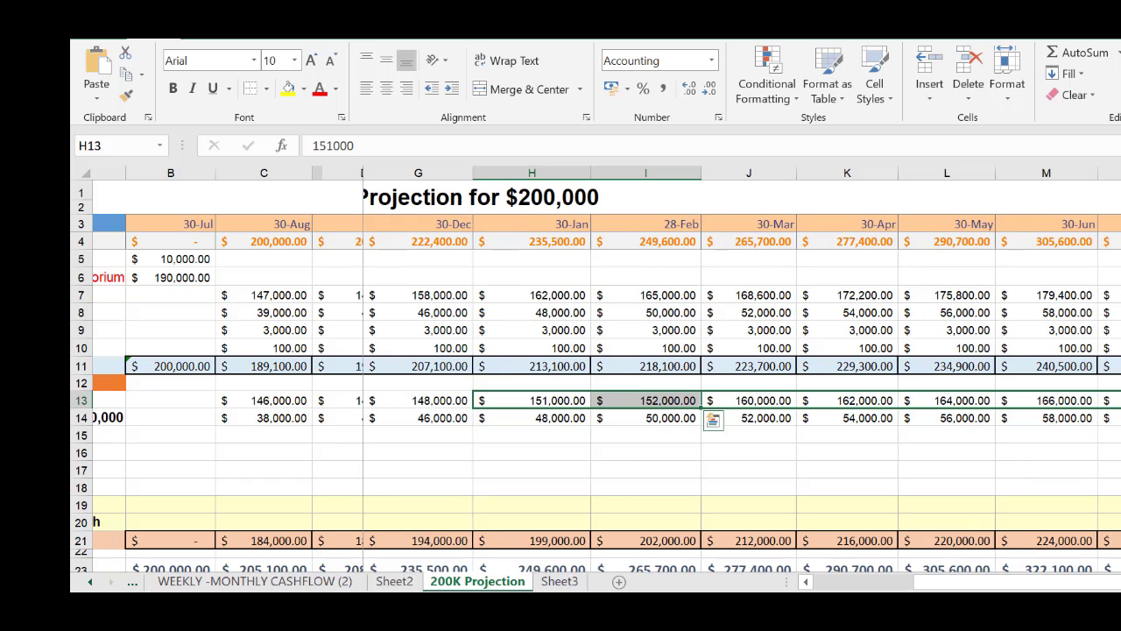
drag(701, 409, 1119, 407)
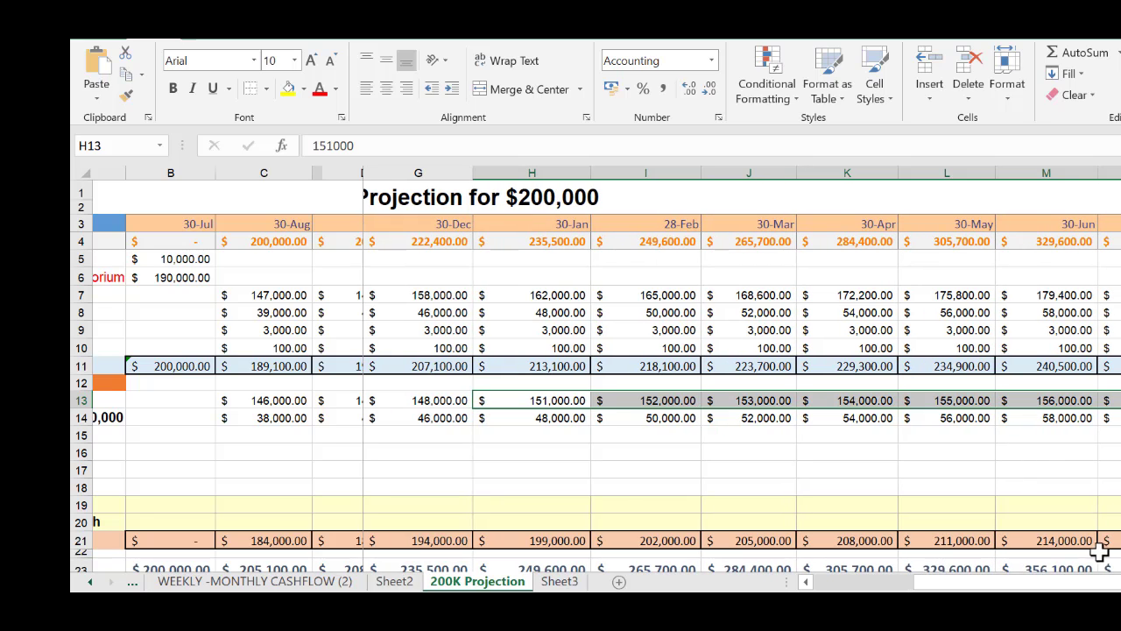
Enter Advertisement expenditure of 500 for 30-Aug in C15
drag(1090, 586, 929, 585)
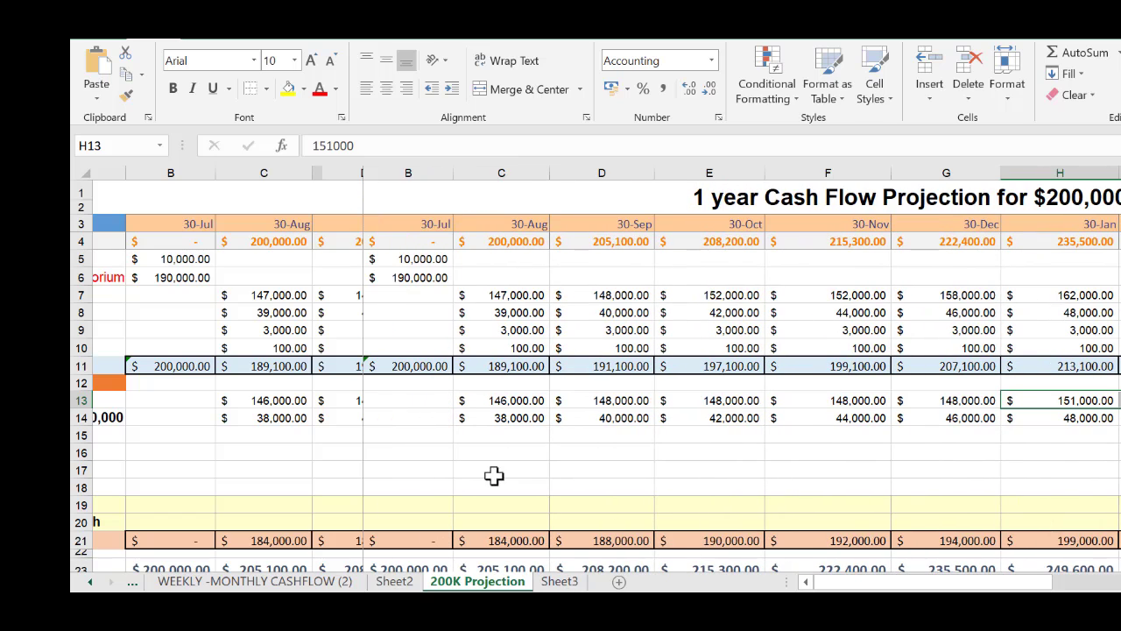
click(416, 451)
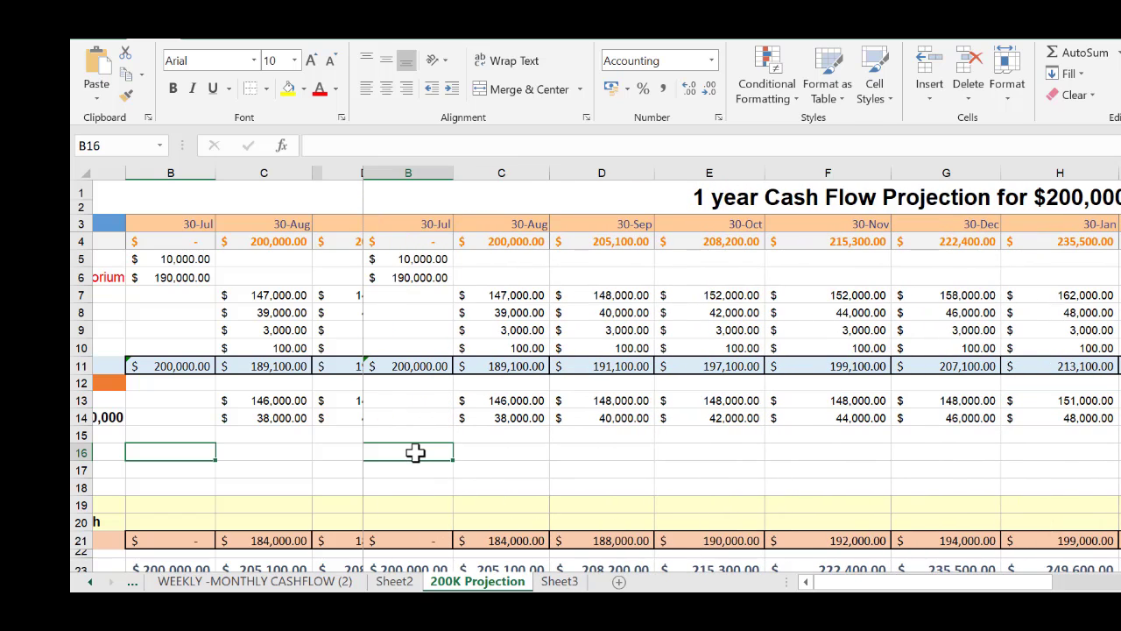
key(Left)
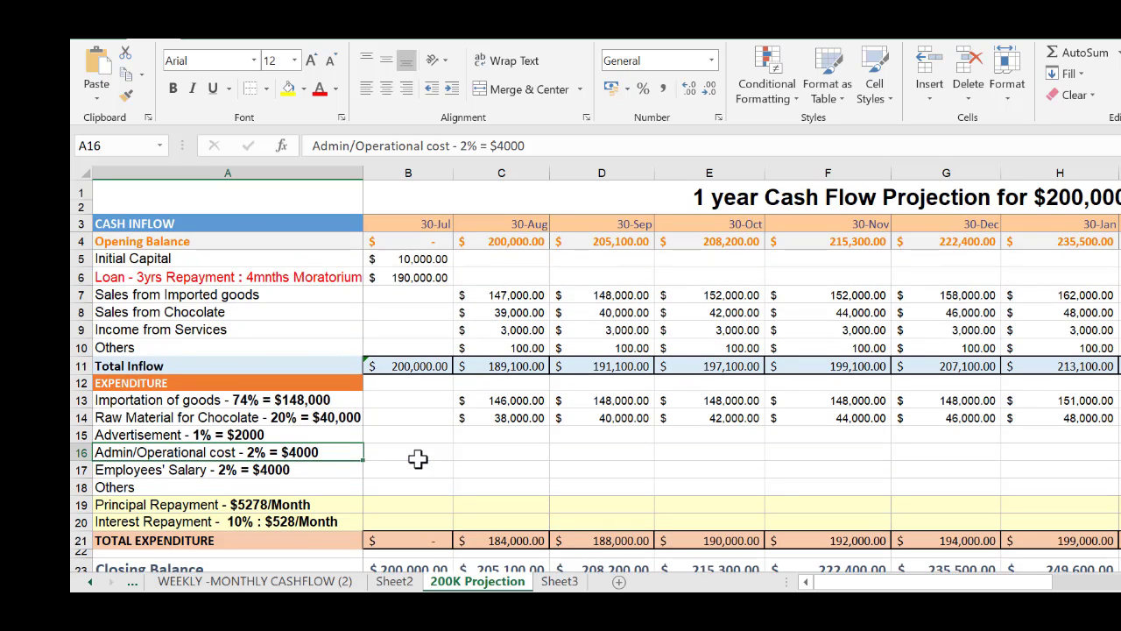
click(500, 435)
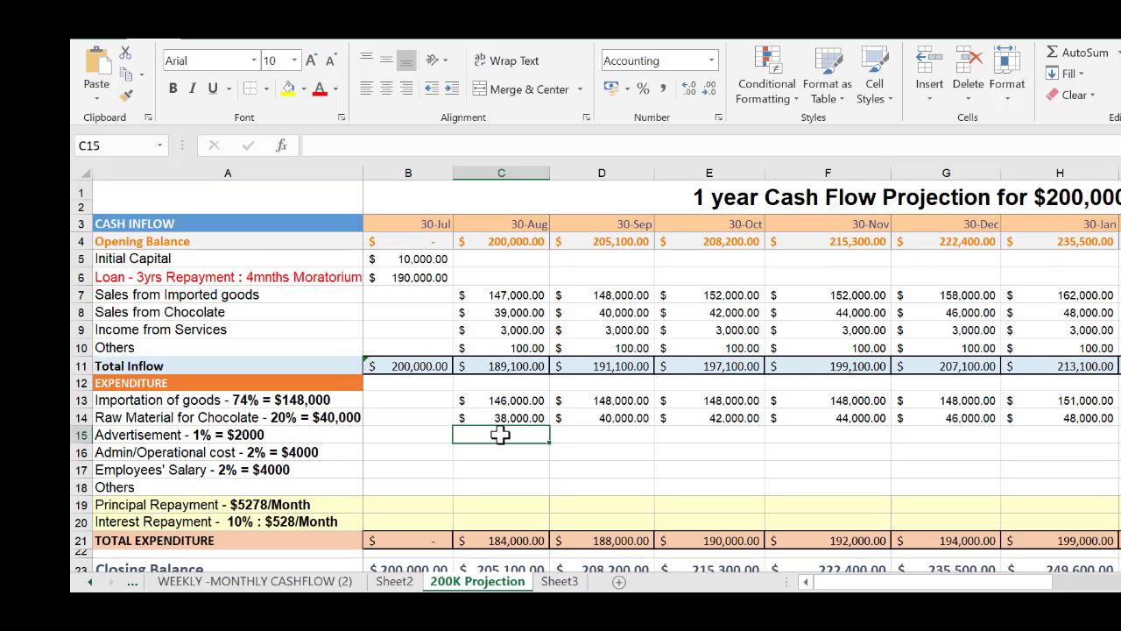
text(50)
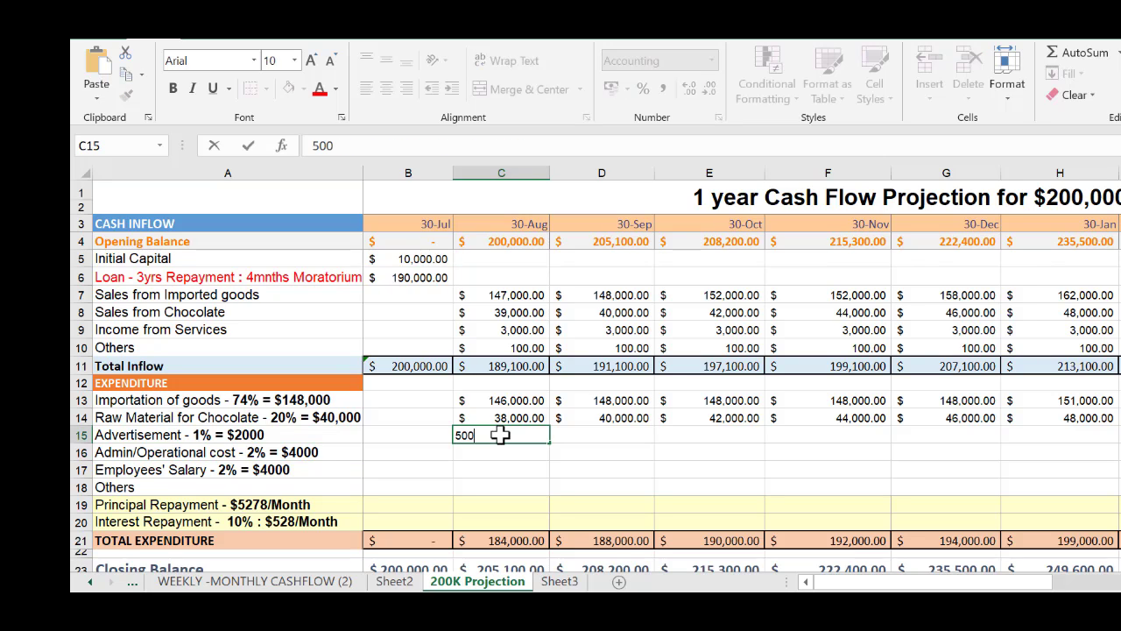
text(0)
key(Tab)
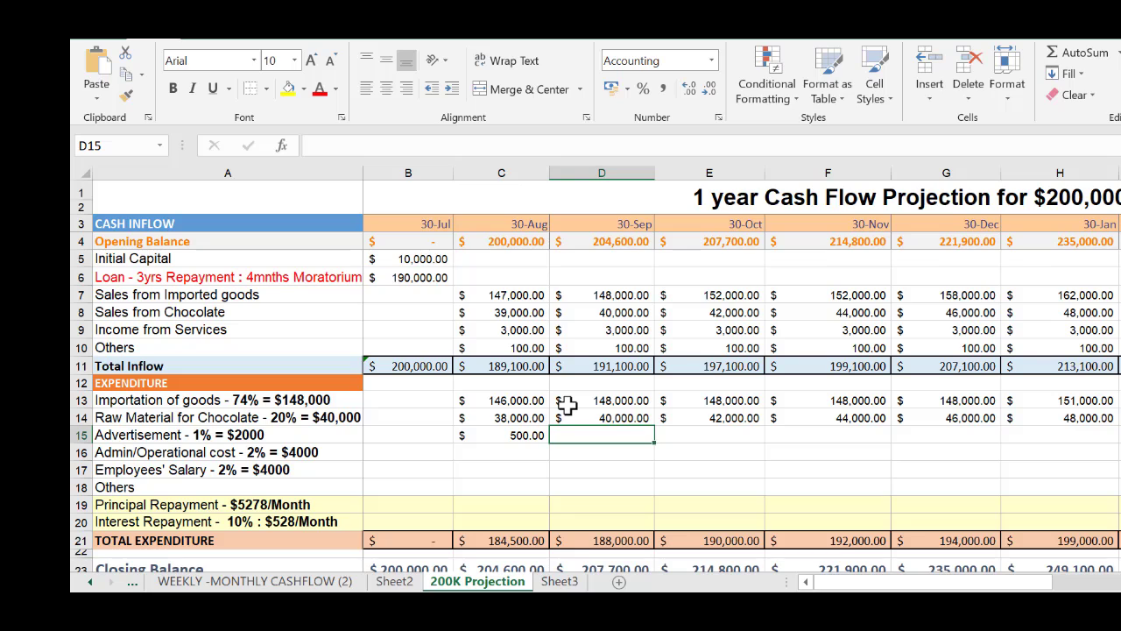
Enter Advertisement expenditure of 1,500 for 30-Sep in D15 and copy it across through the final 30-Jul in N15
text(1)
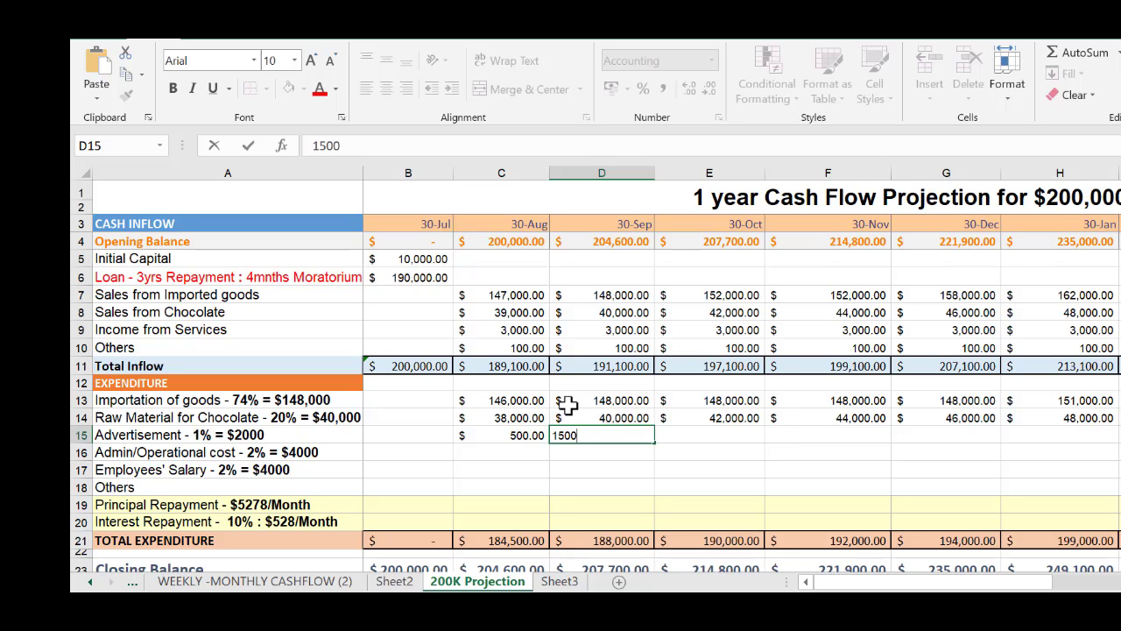
text(500)
key(Tab)
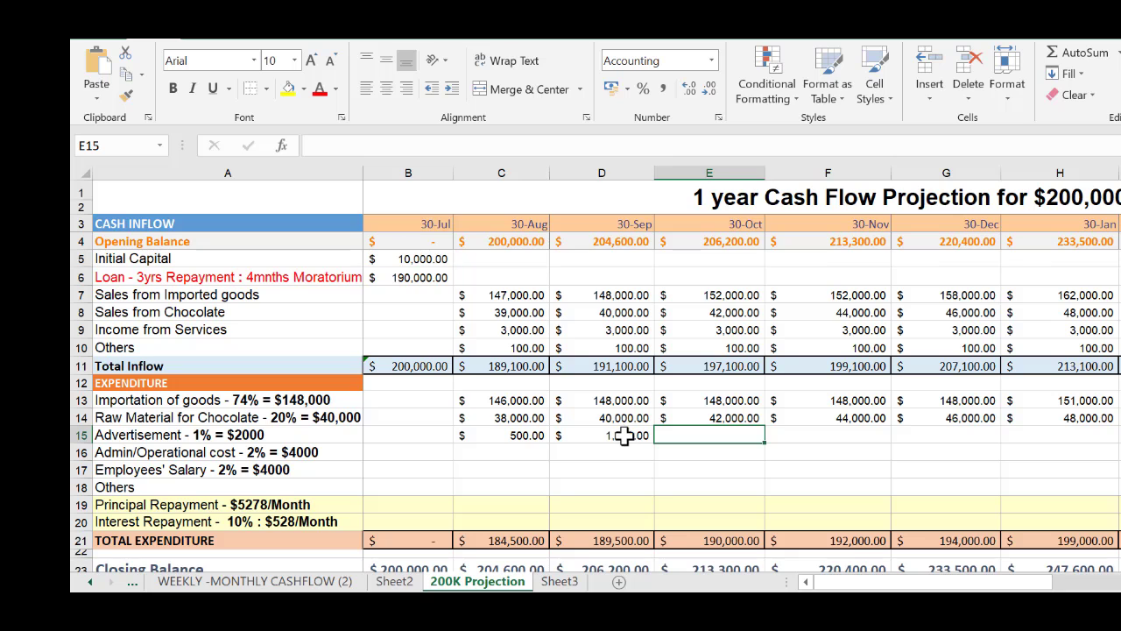
click(638, 436)
drag(651, 443, 1064, 421)
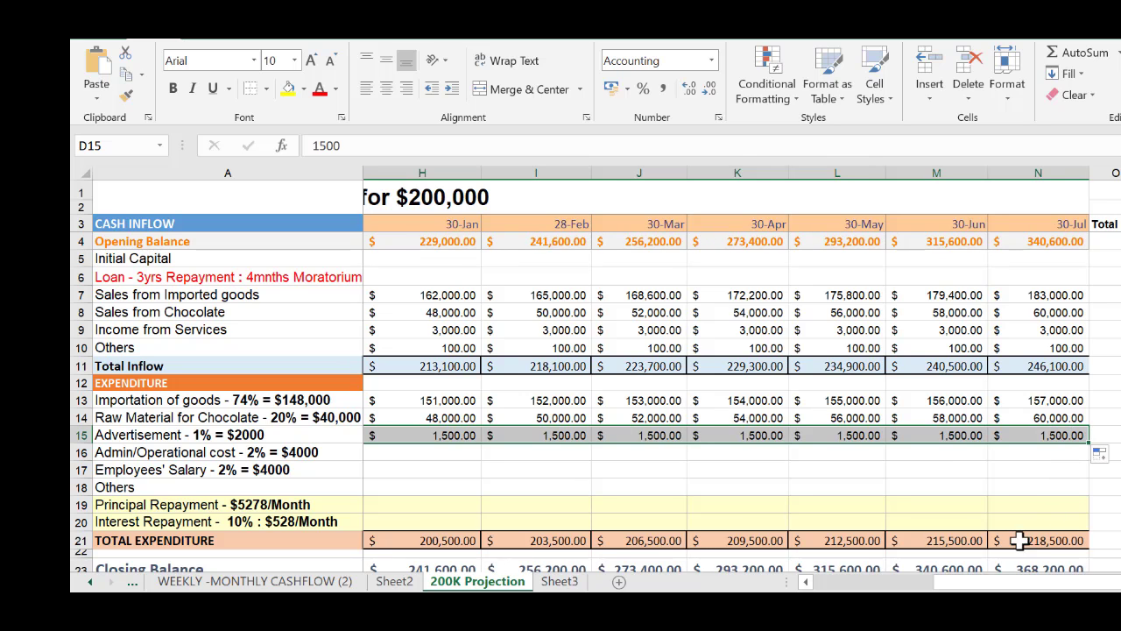
Set the Advertisement expenditure to 2,000 for 30-Dec in G15 and for 28-Feb in I15
drag(995, 587, 897, 587)
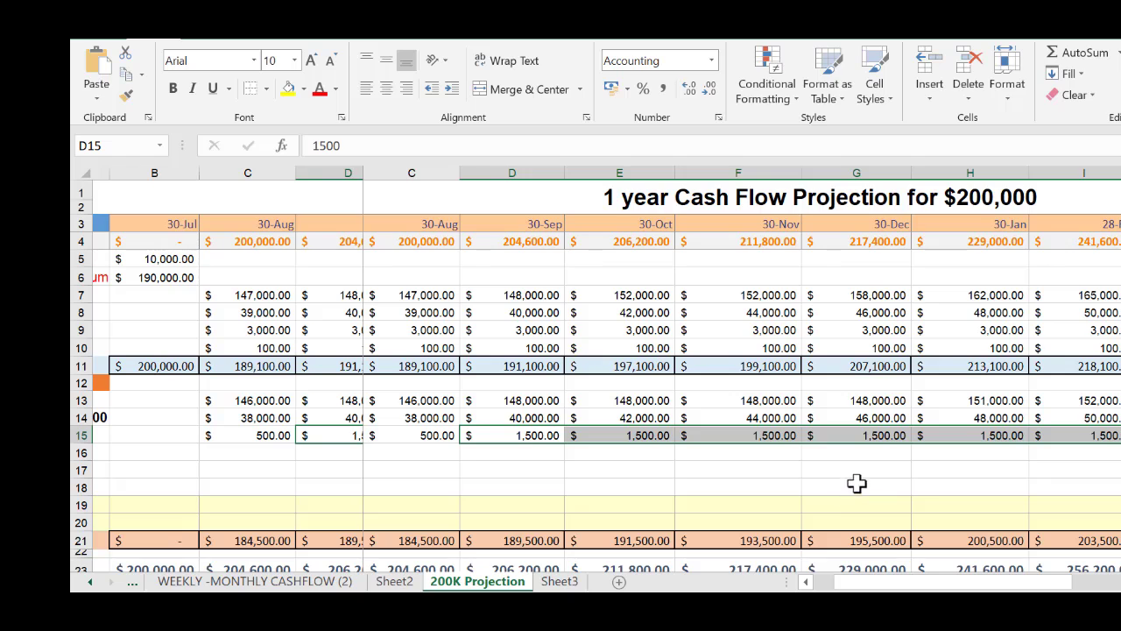
click(890, 436)
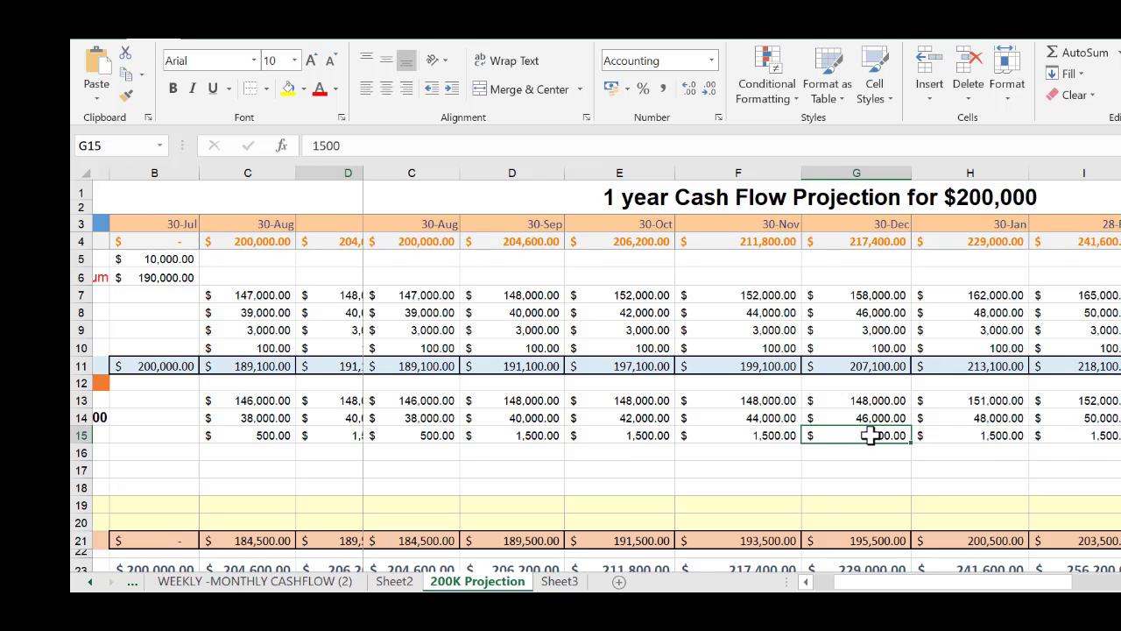
double_click(892, 438)
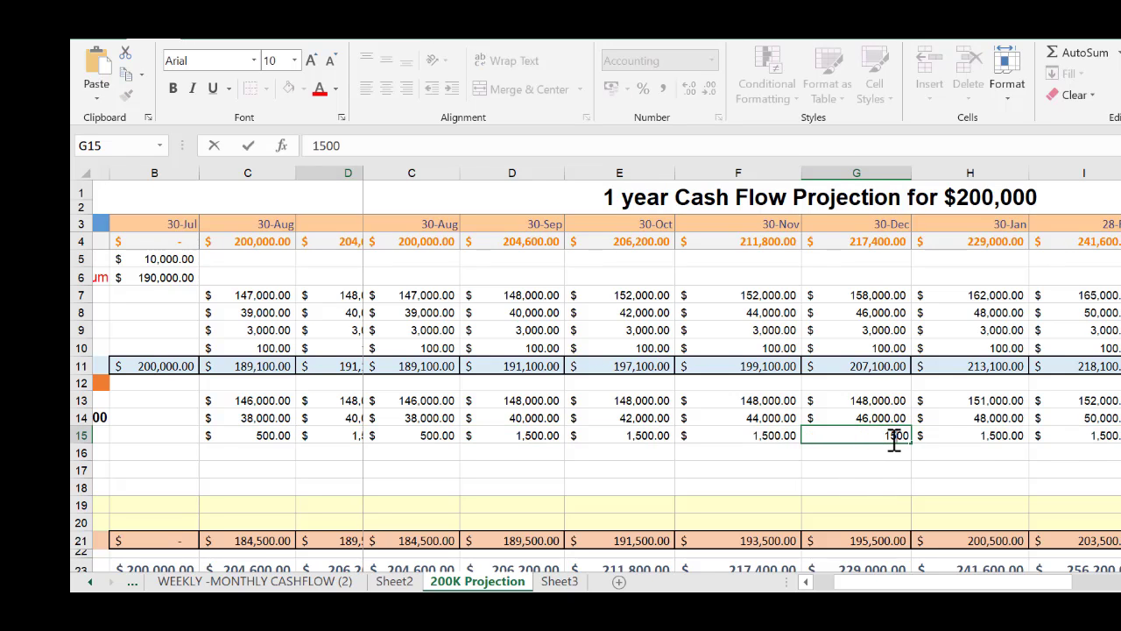
key(BackSpace)
key(BackSpace)
text(2)
key(Tab)
key(Tab)
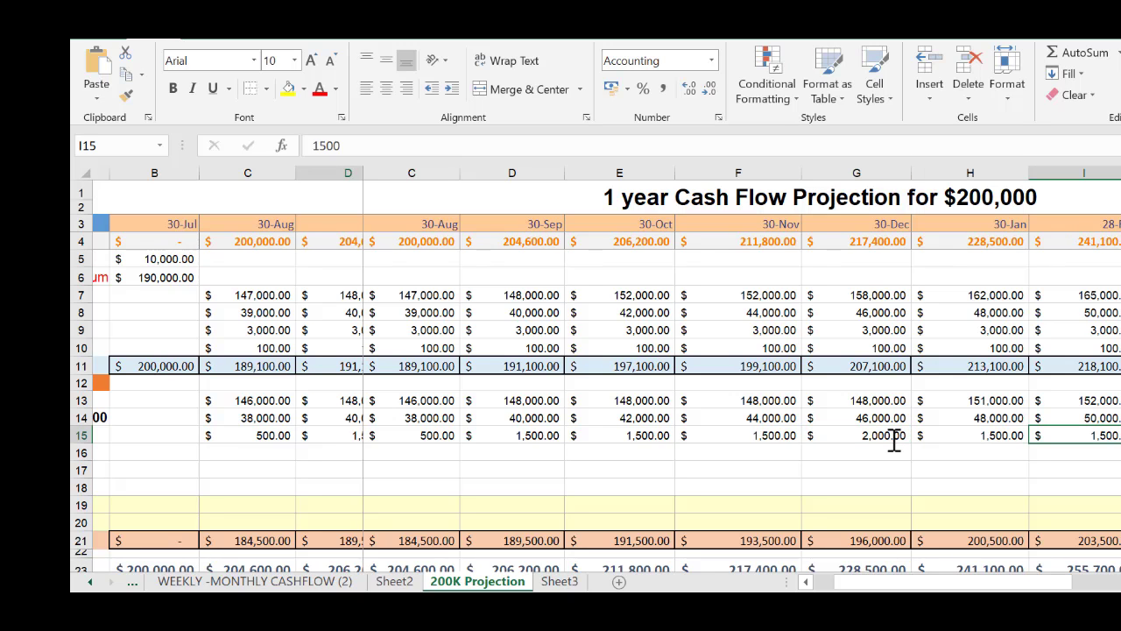
text(2000)
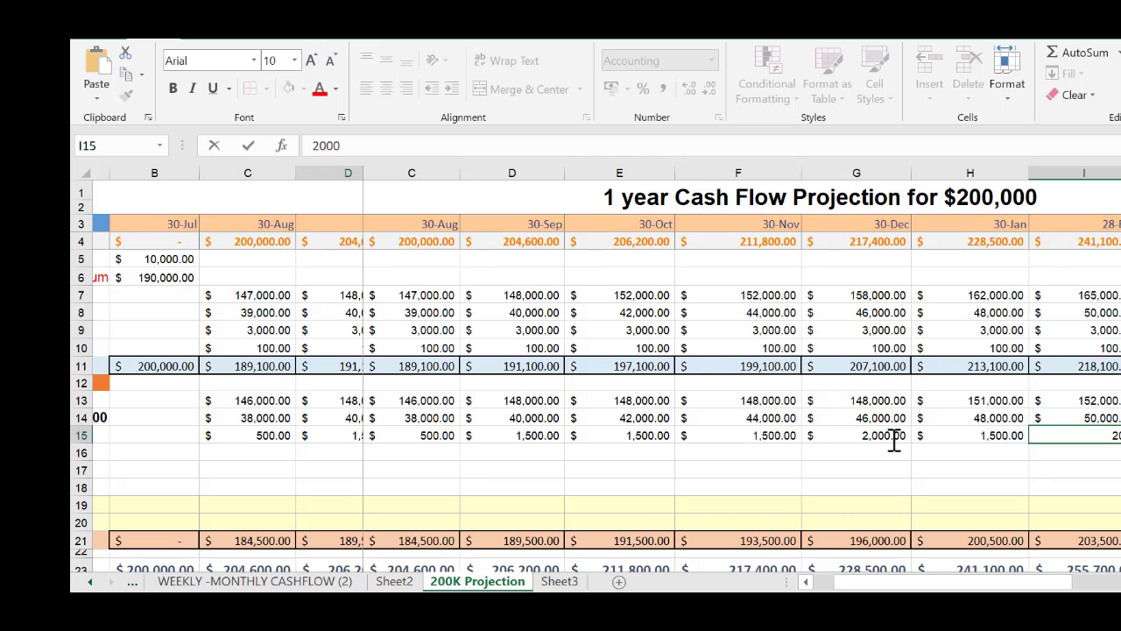
key(Tab)
key(Tab)
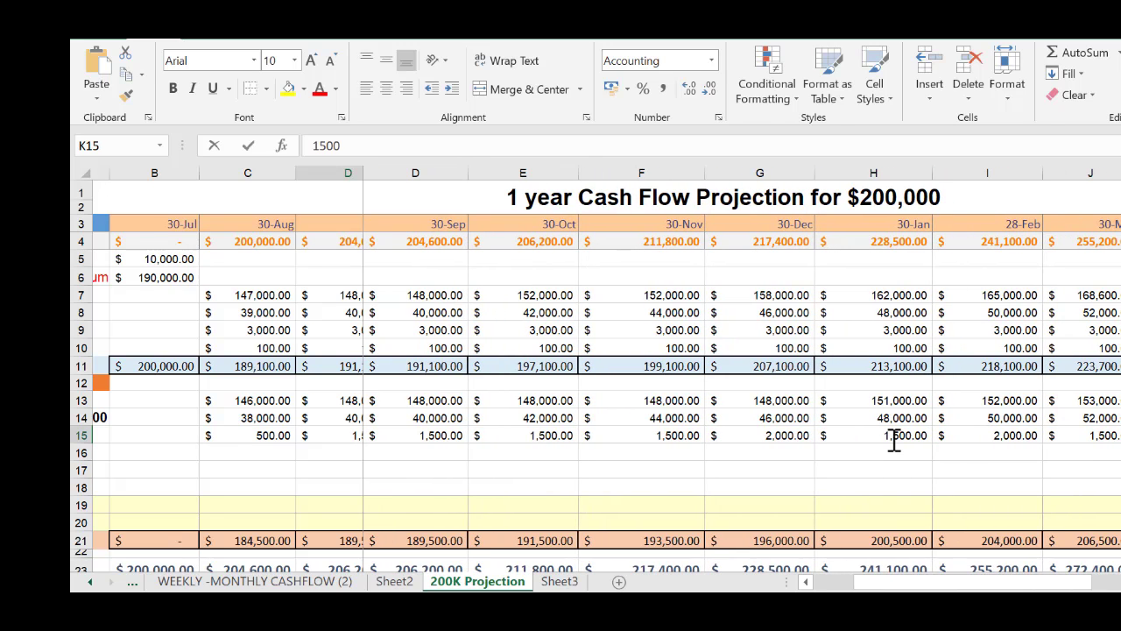
Set the Advertisement expenditure to 2,000 for 30-Apr in K15 and for 30-May in L15
text(20)
key(Tab)
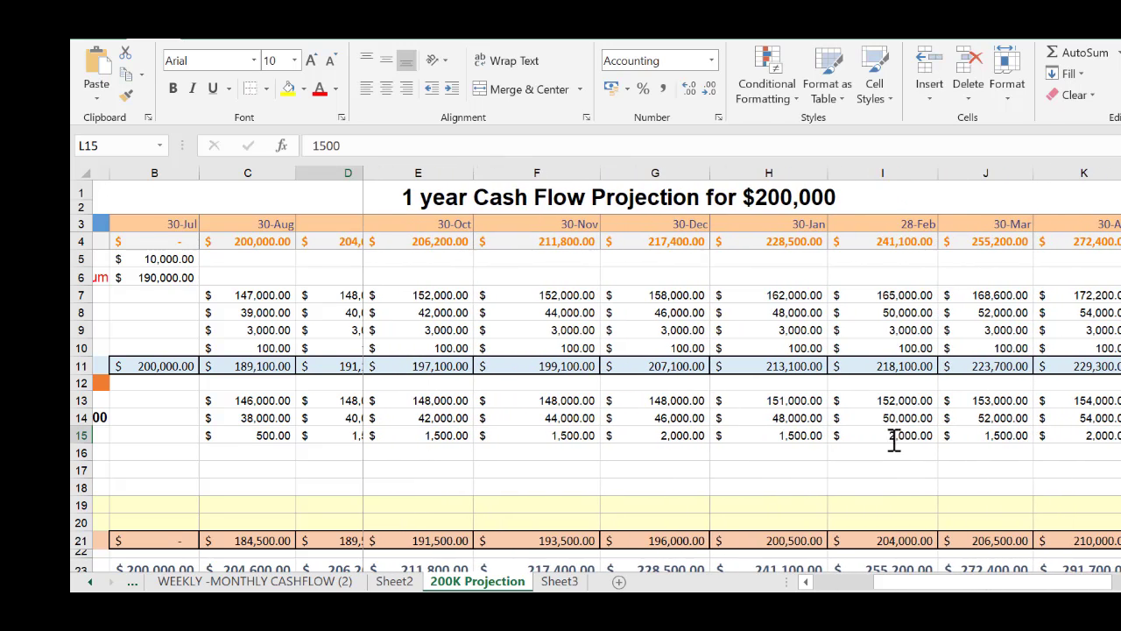
text(2000)
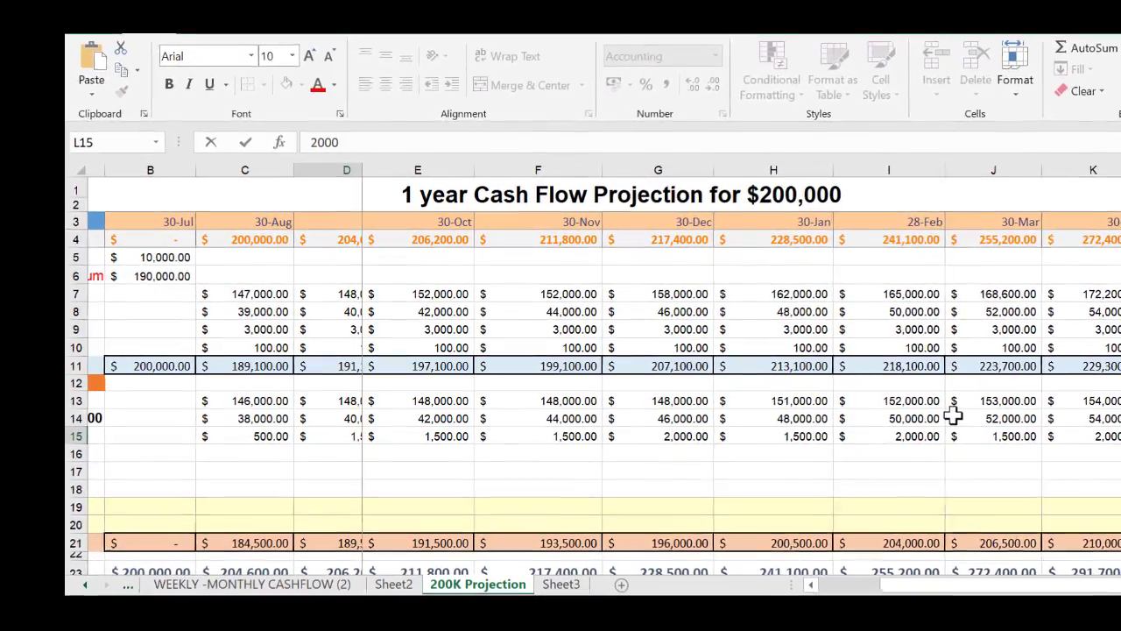
key(Return)
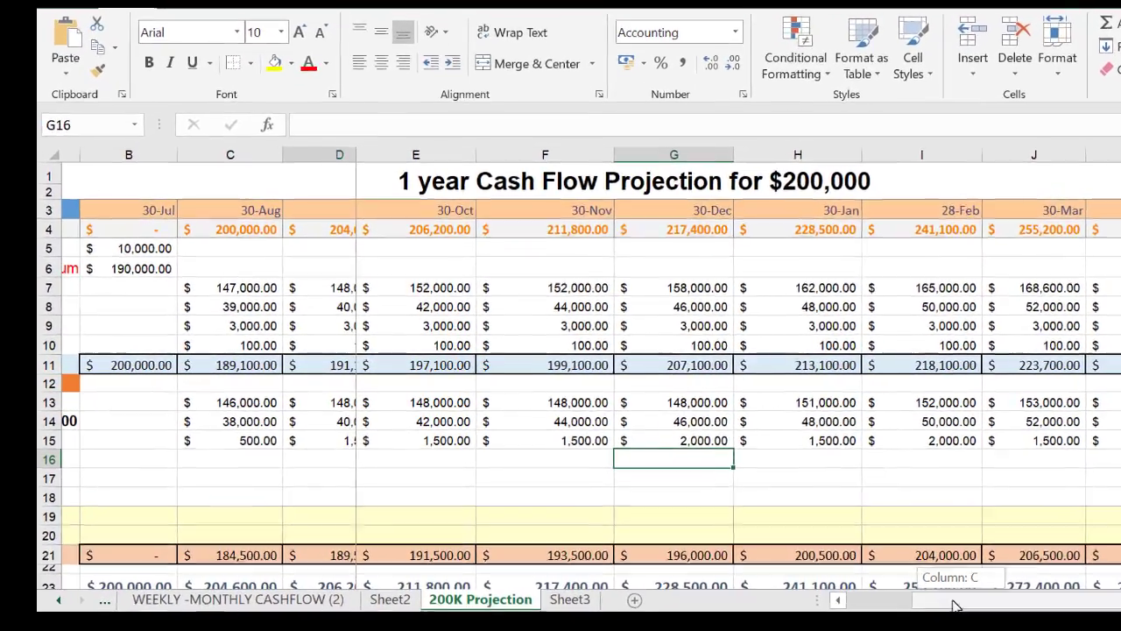
Add a comment to the 30-Aug Advertisement amount in C15, replacing the default author name with "Website design", and shrink the comment box
drag(920, 587, 807, 582)
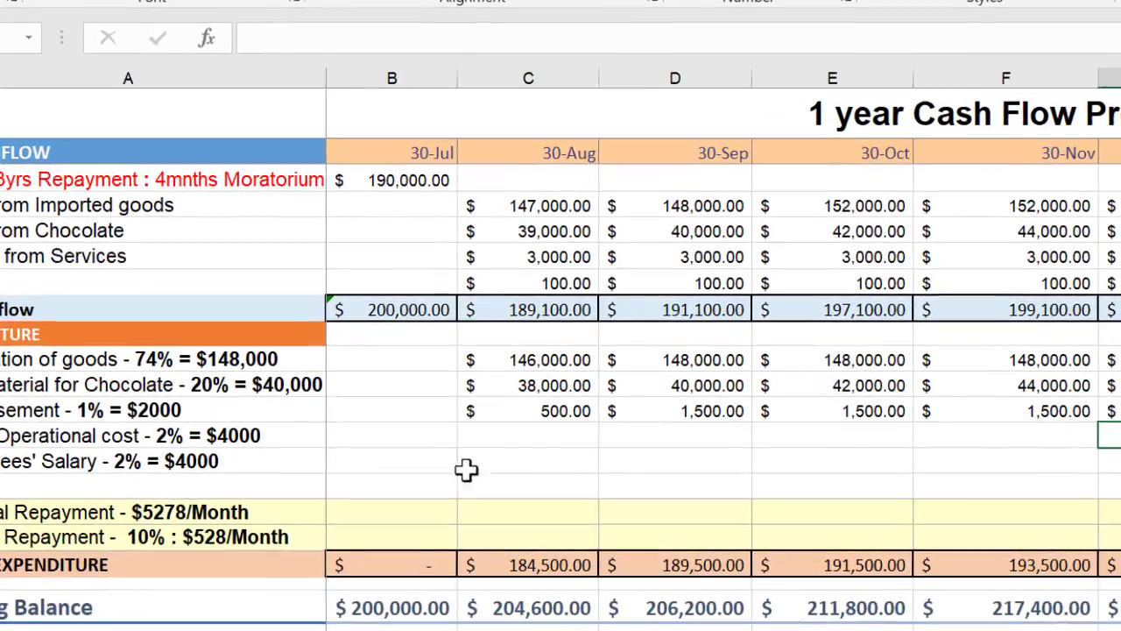
click(562, 410)
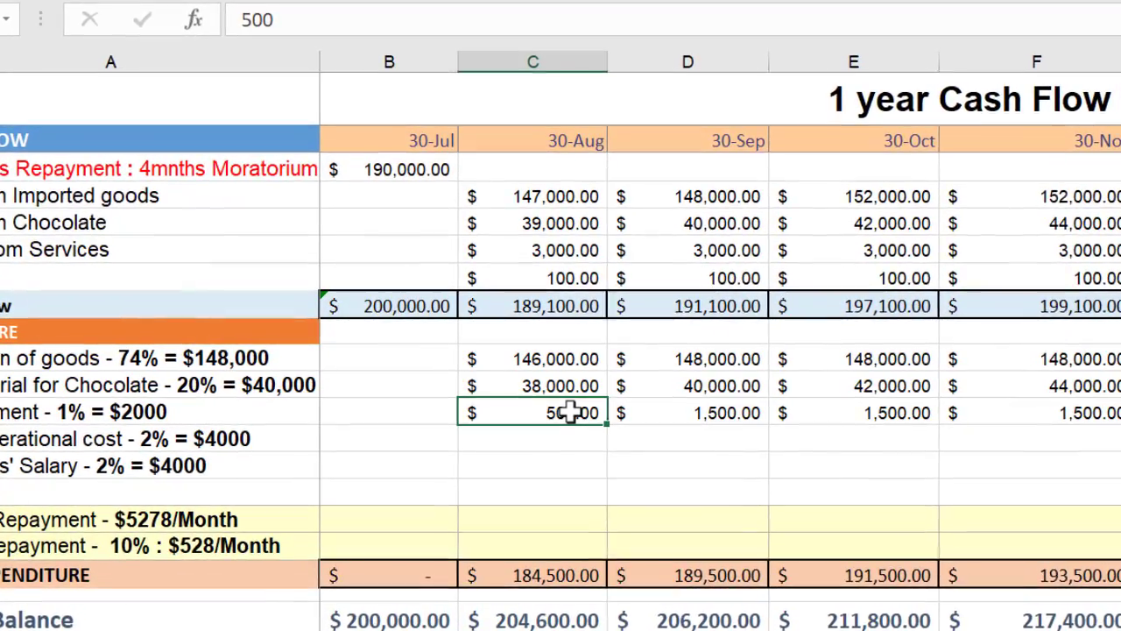
right_click(570, 412)
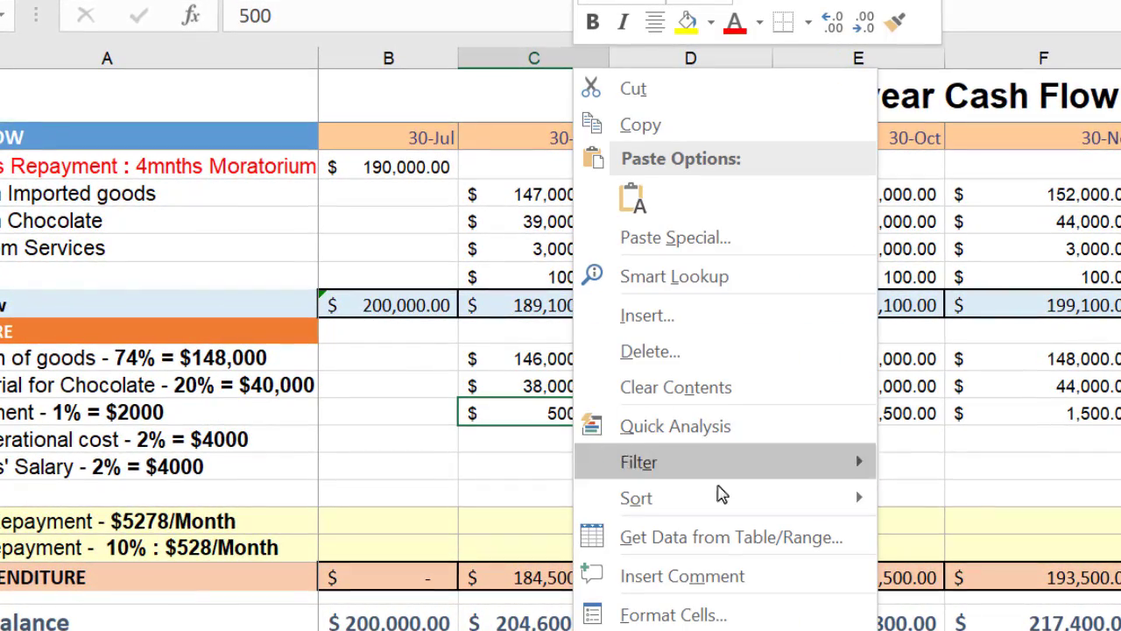
click(714, 580)
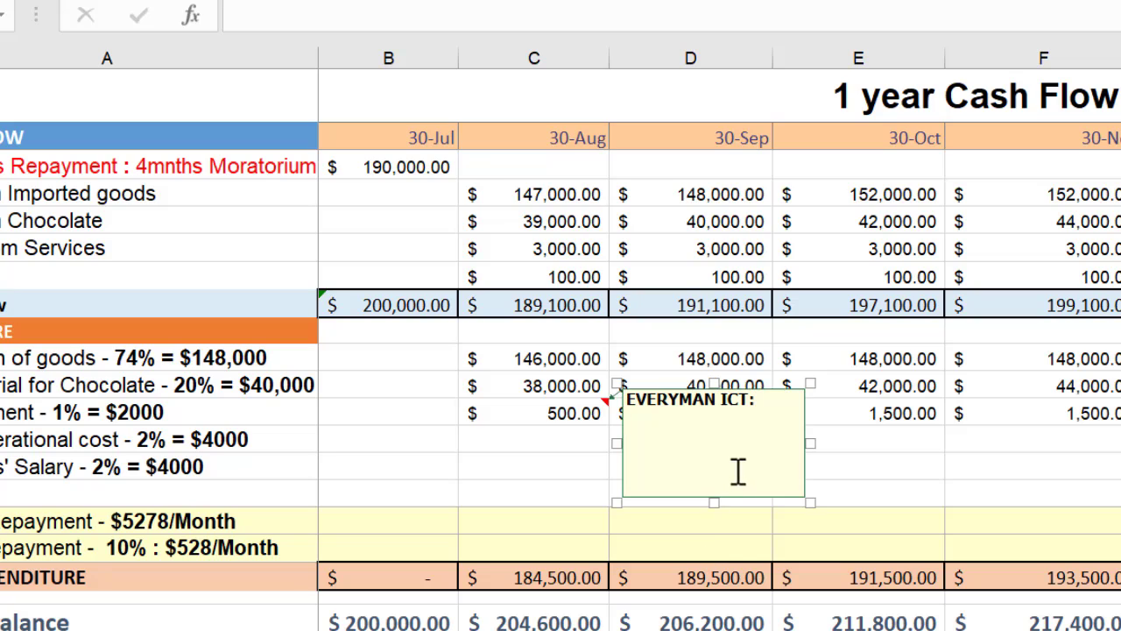
drag(768, 400, 613, 387)
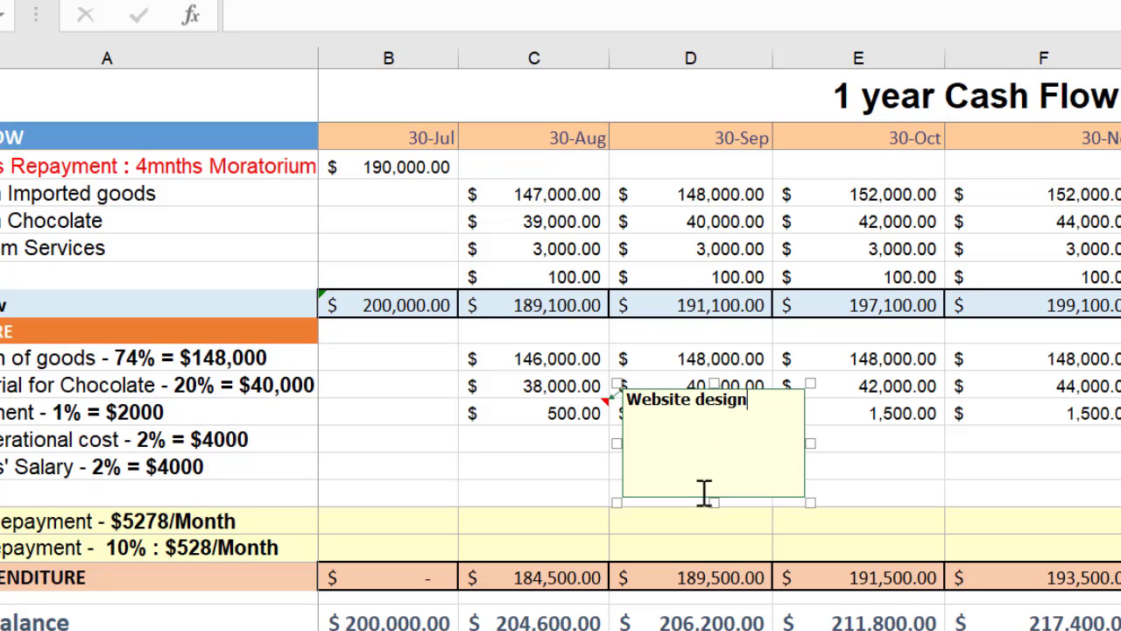
drag(714, 501, 716, 412)
click(781, 445)
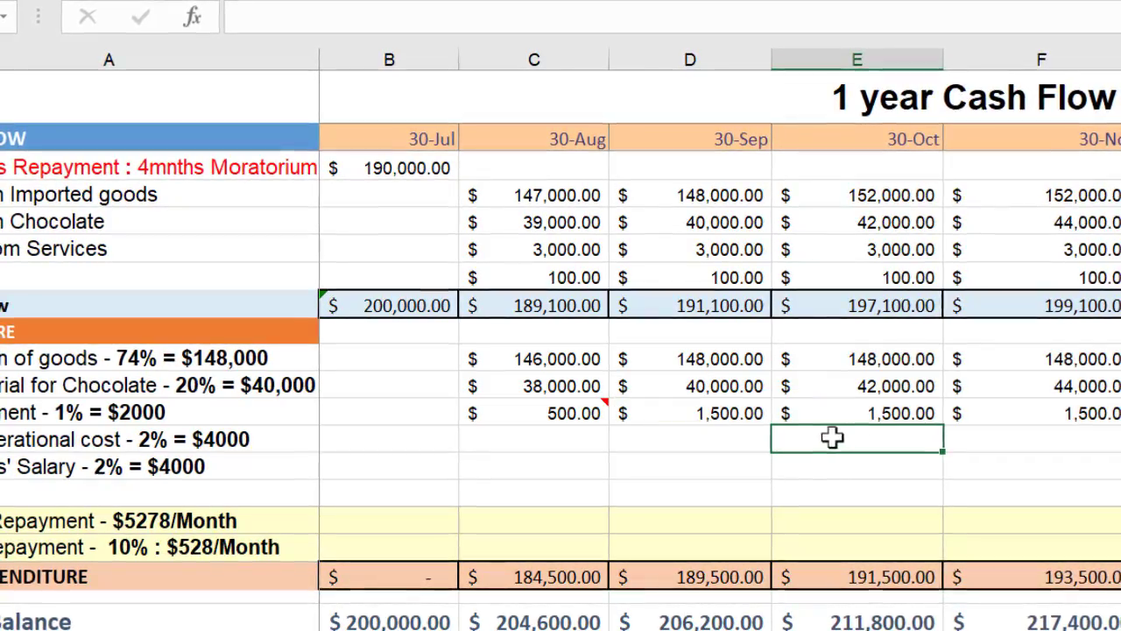
Add a comment to the 30-Sep Advertisement amount in D15 reading "Running google and facebook ads" instead of the author name, and shrink its box
click(739, 413)
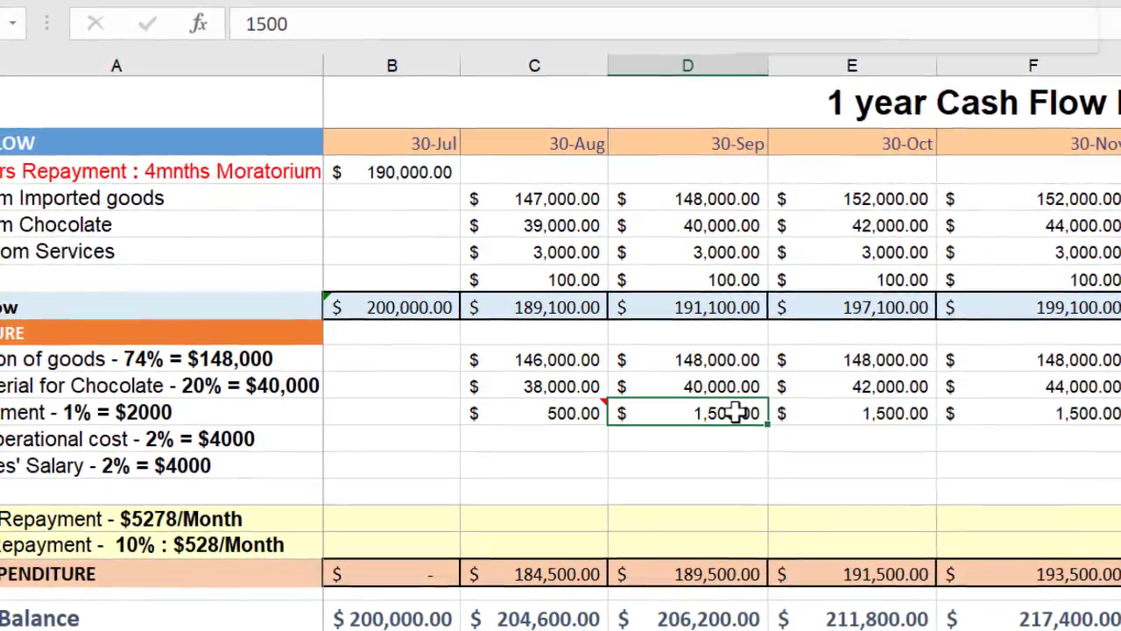
right_click(738, 413)
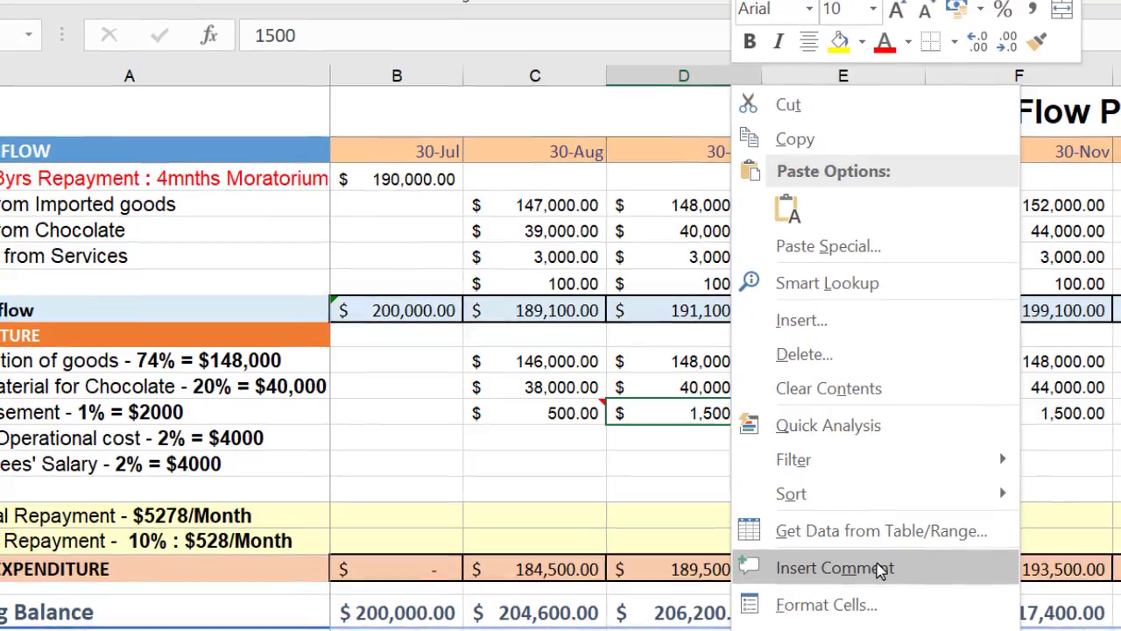
click(883, 570)
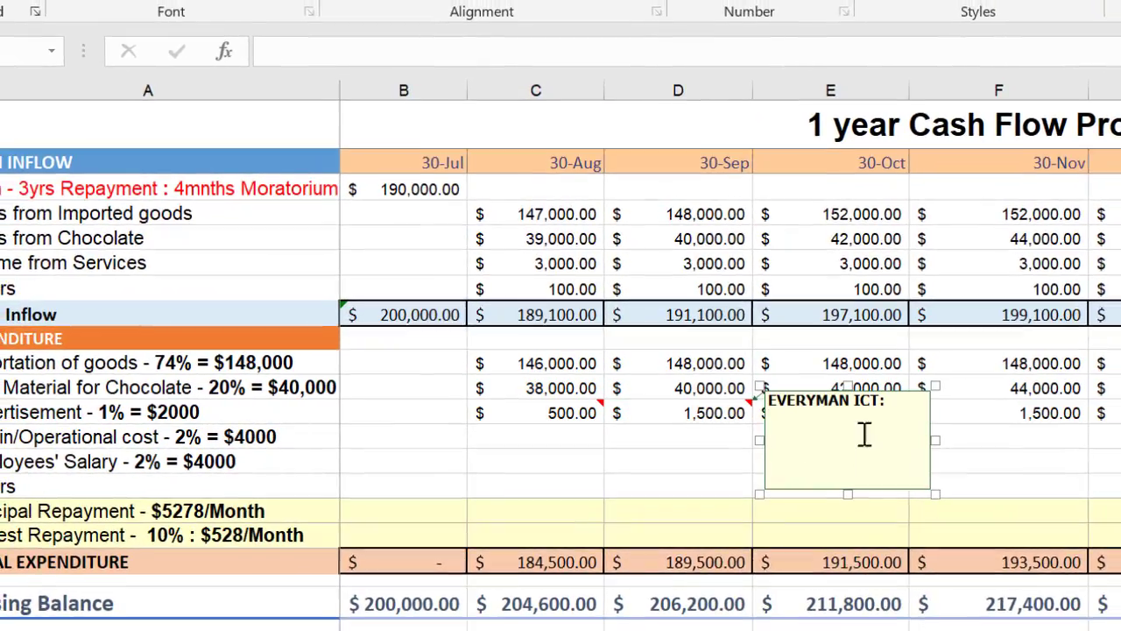
drag(797, 399, 745, 401)
text(Running )
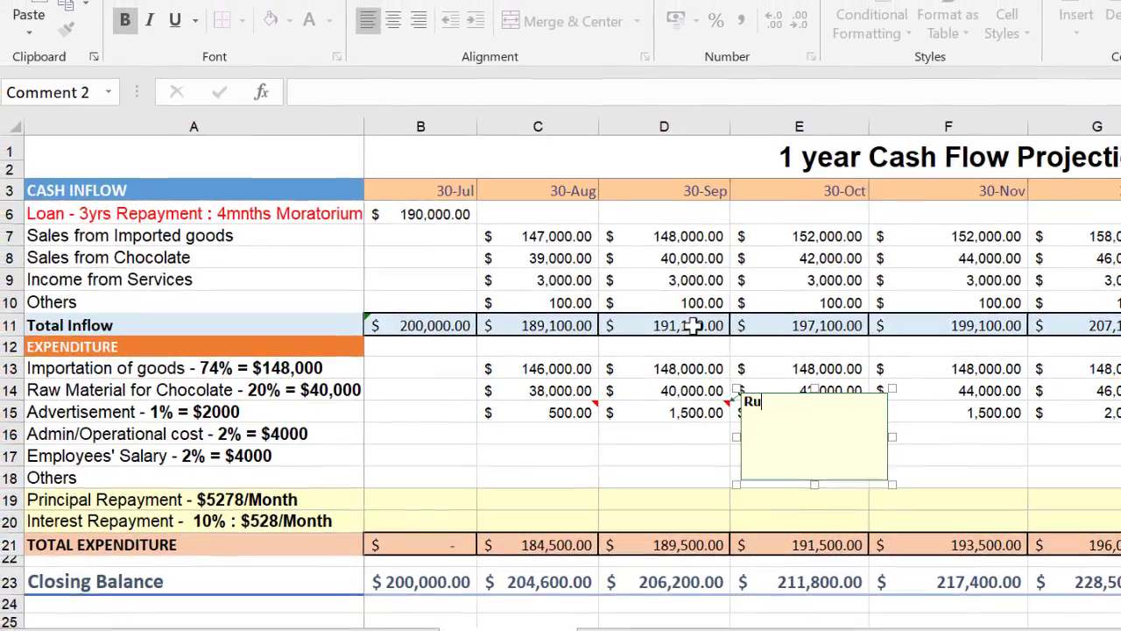
text(google)
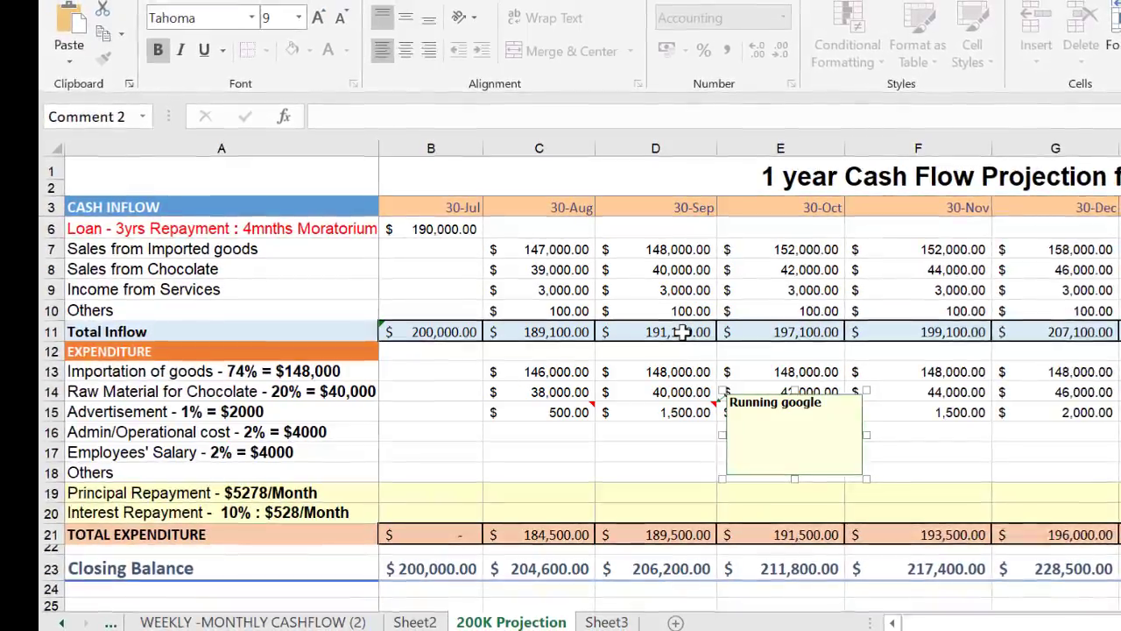
text( and fac)
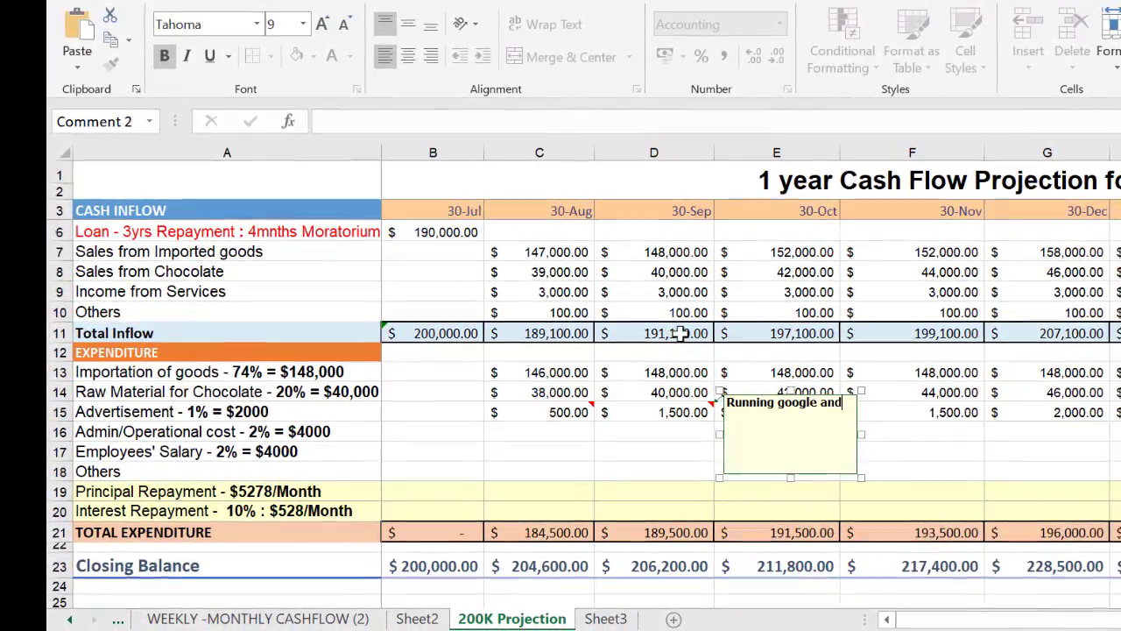
text(ebo)
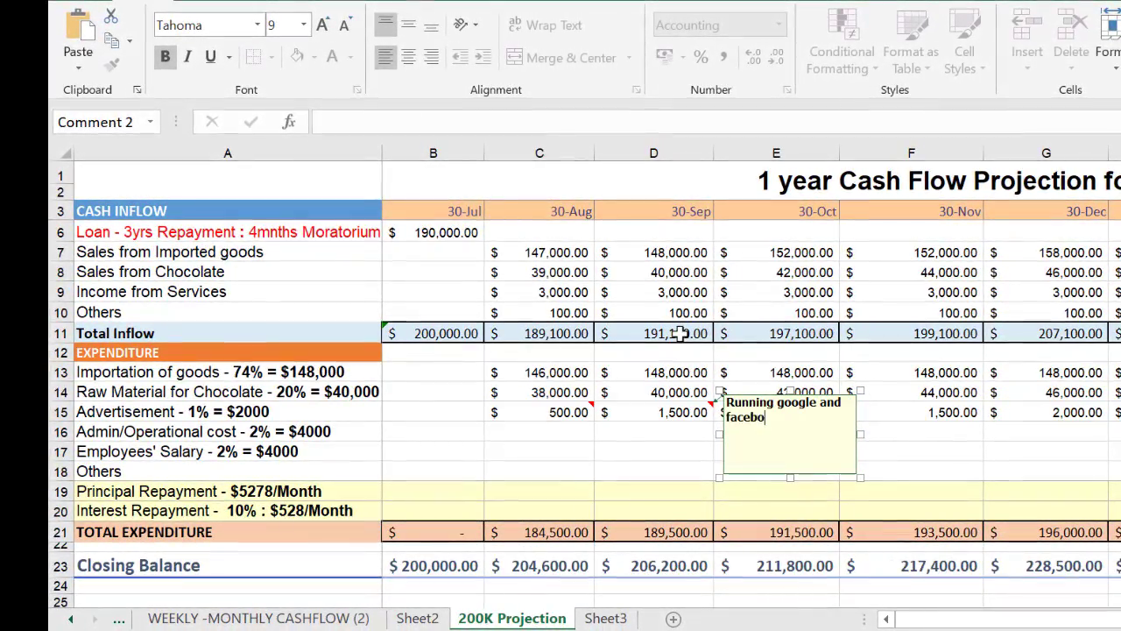
text(ok ads)
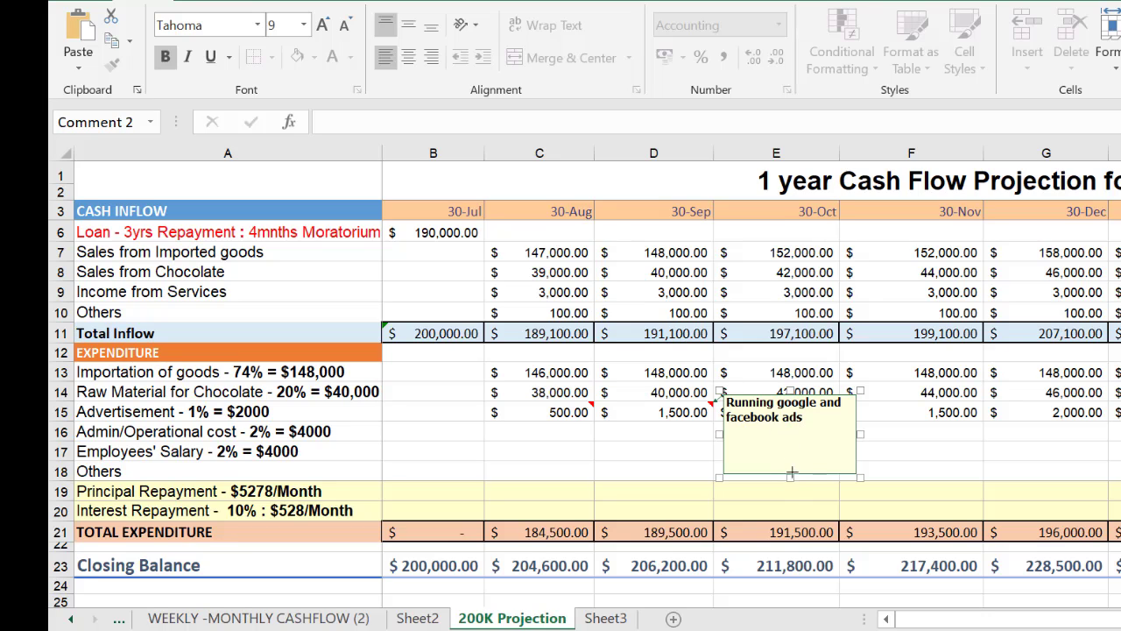
drag(791, 473, 794, 425)
click(930, 455)
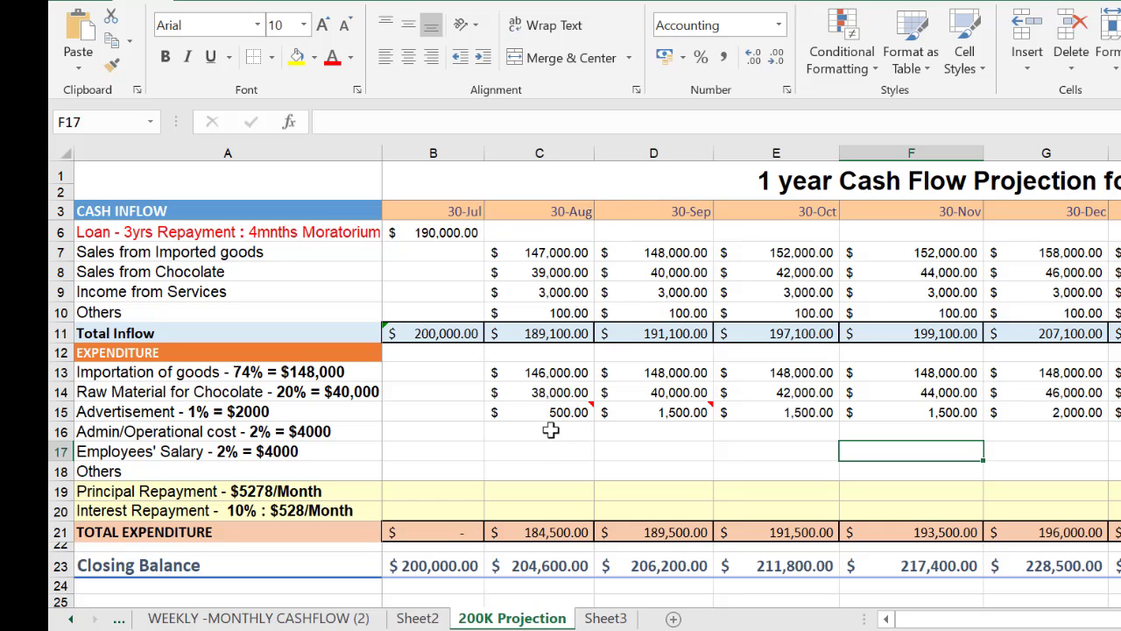
Enter an Admin/Operational cost of 4,000 for 30-Aug in C16 and copy it across through the final 30-Jul in N16
click(550, 429)
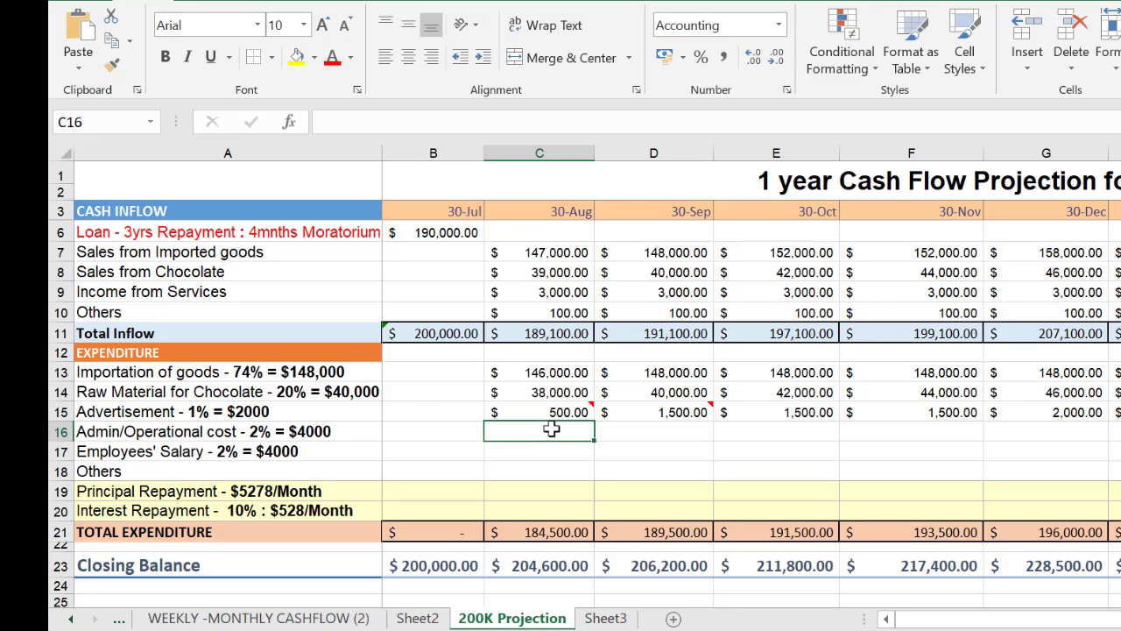
text(4000)
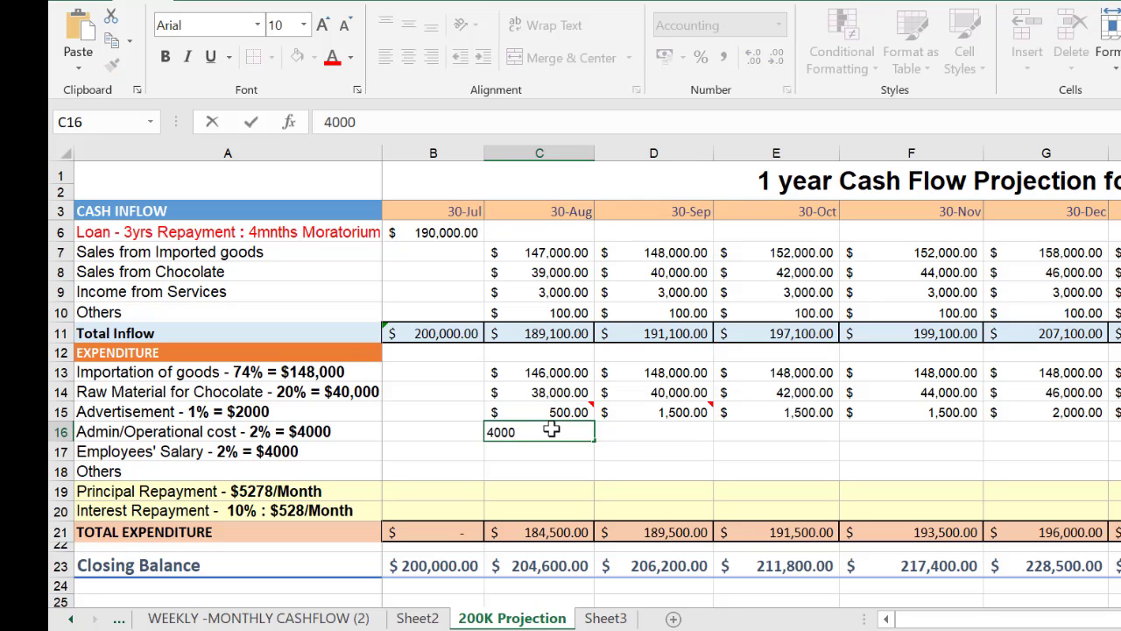
key(Tab)
click(582, 433)
scroll(584, 434, up, 1)
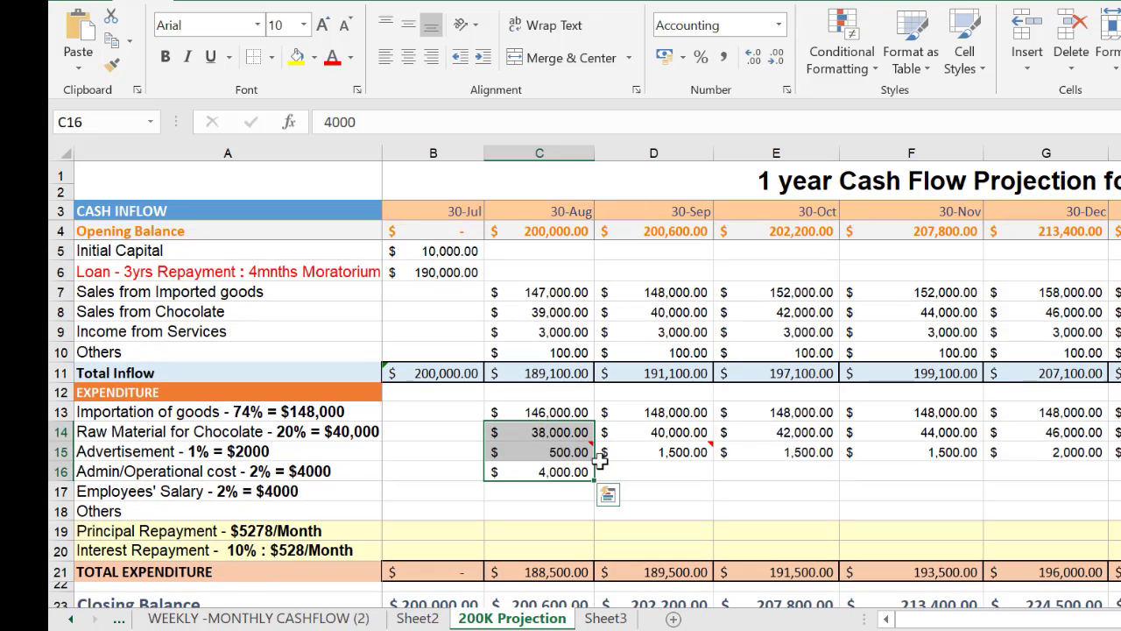
click(580, 470)
drag(594, 480, 998, 477)
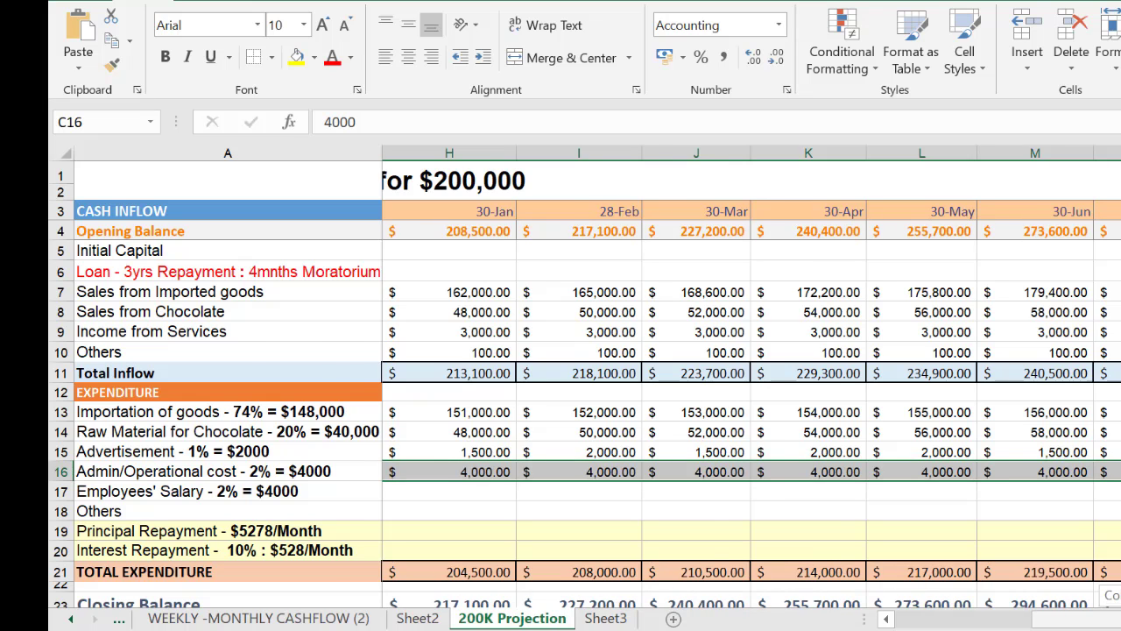
drag(1091, 626, 886, 627)
scroll(609, 505, down, 1)
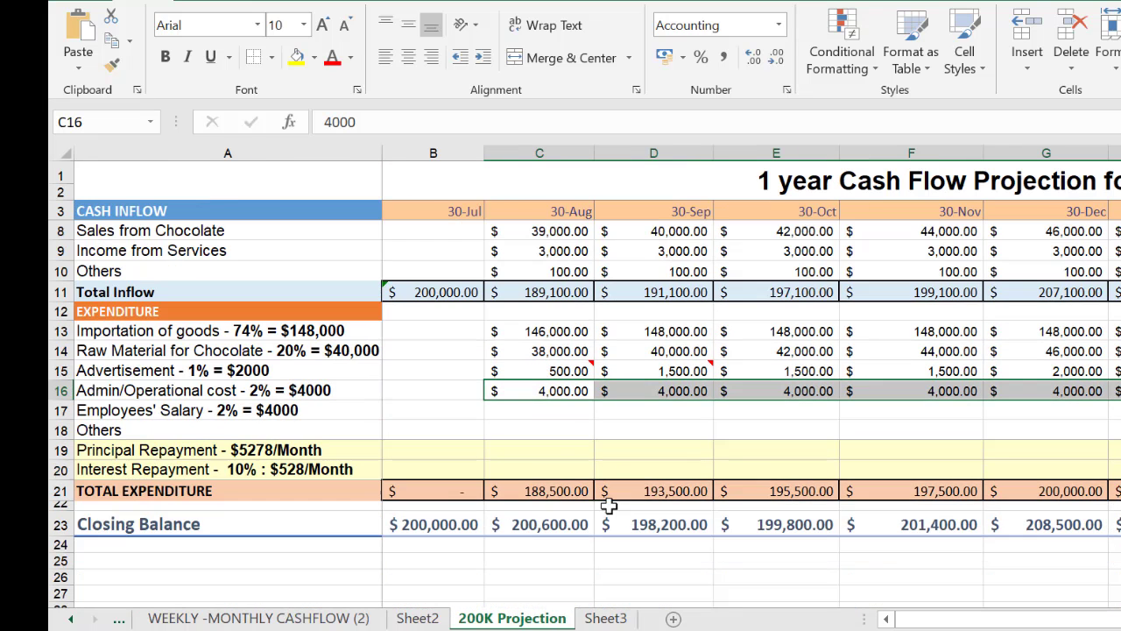
scroll(554, 458, up, 1)
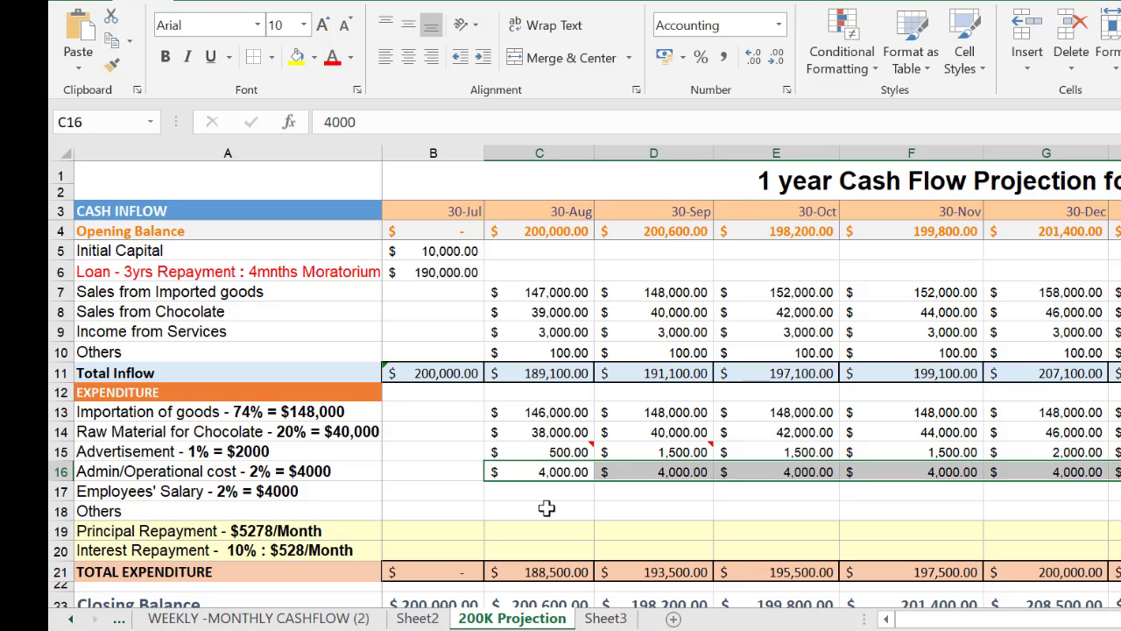
Enter an Employees' Salary of 4,000 for 30-Aug in C17 and copy it across through the final 30-Jul in N17
click(523, 493)
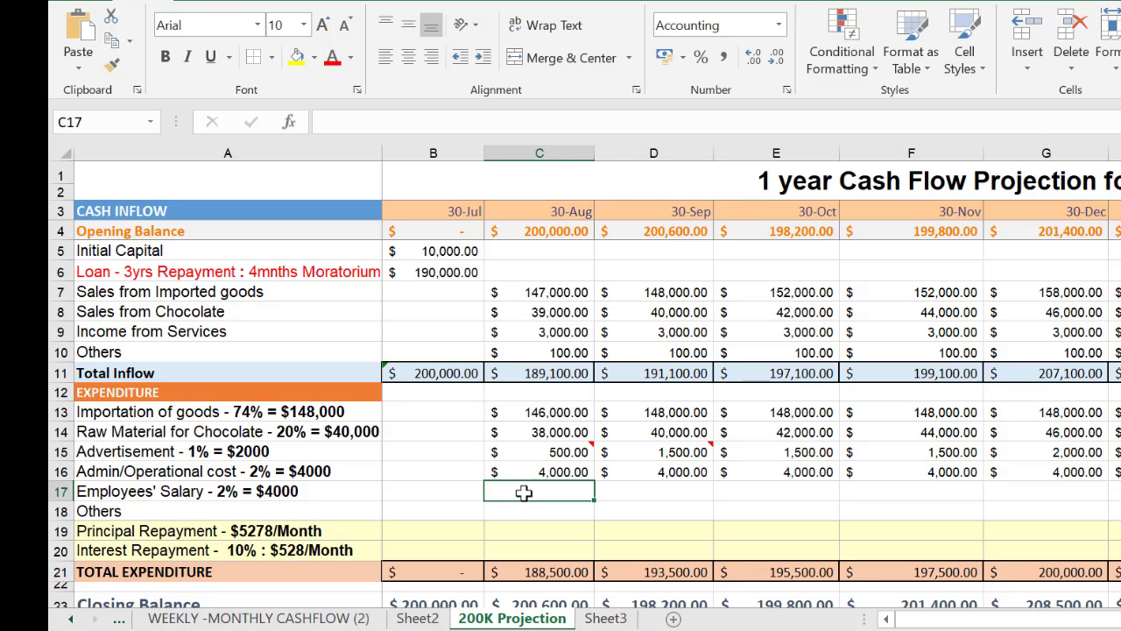
text(4,0)
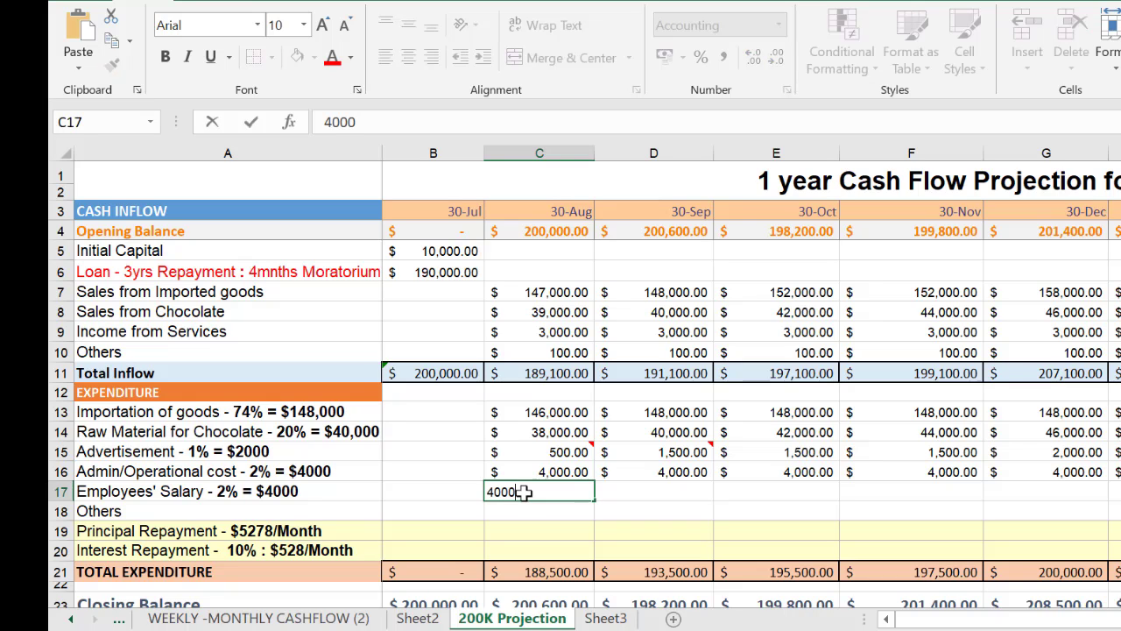
text(00)
key(Tab)
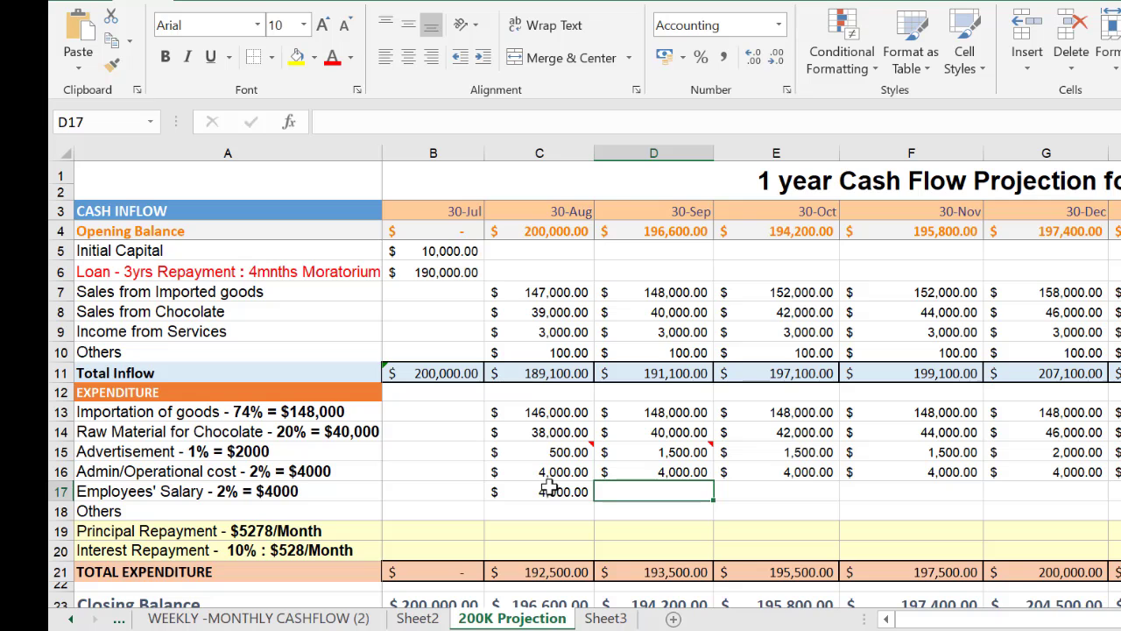
click(552, 488)
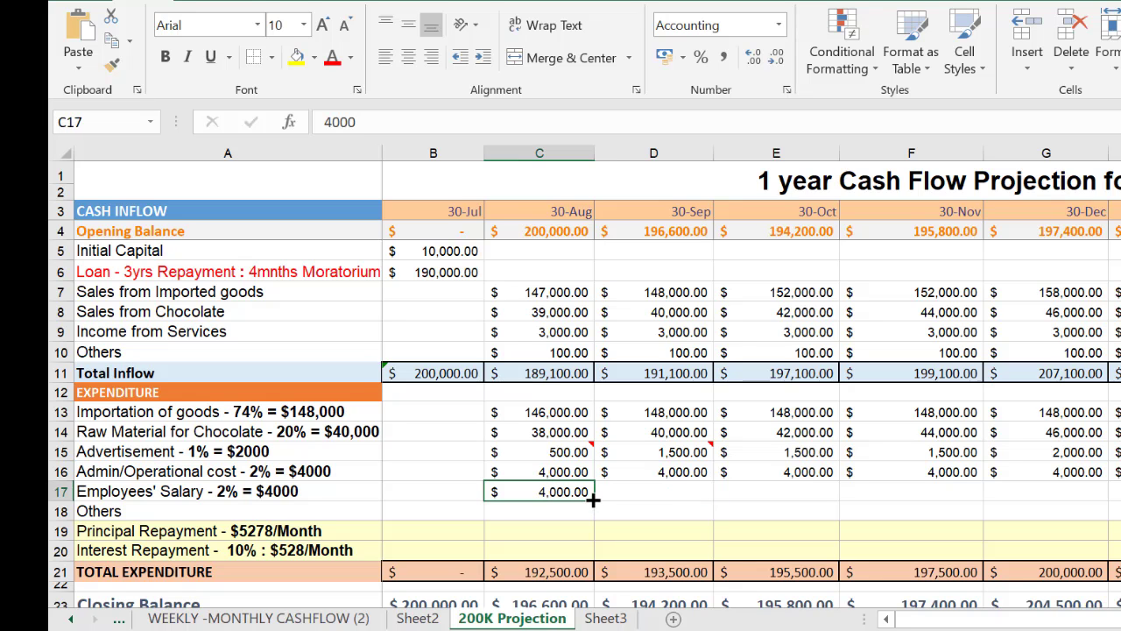
drag(592, 498, 1065, 526)
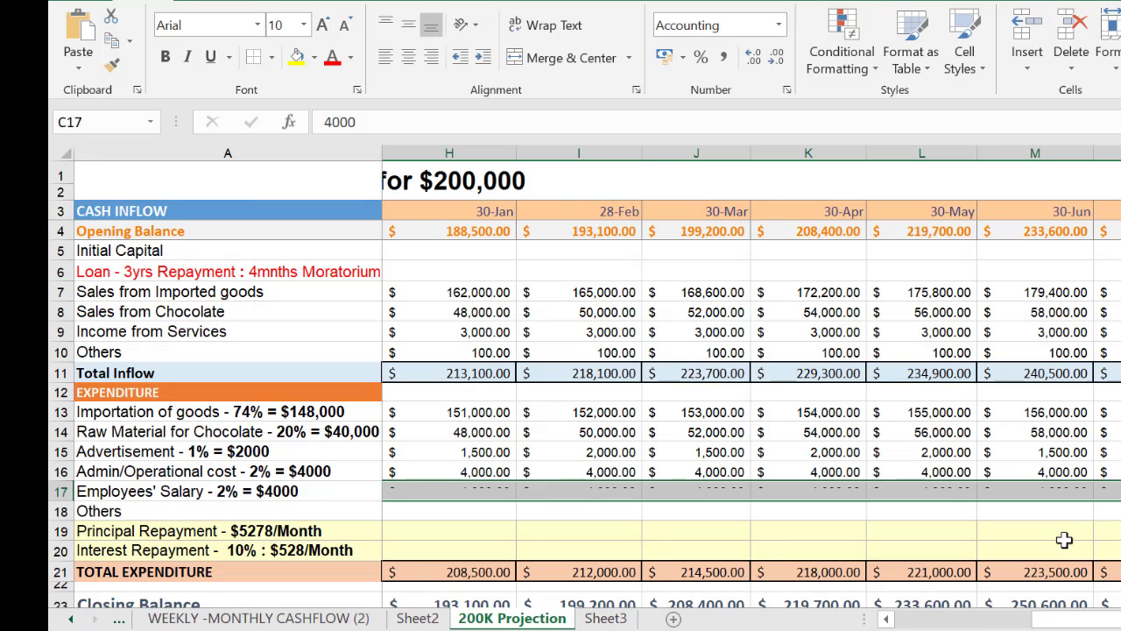
click(441, 508)
key(Left)
key(Left)
key(Left)
key(Left)
key(Left)
key(Left)
key(Left)
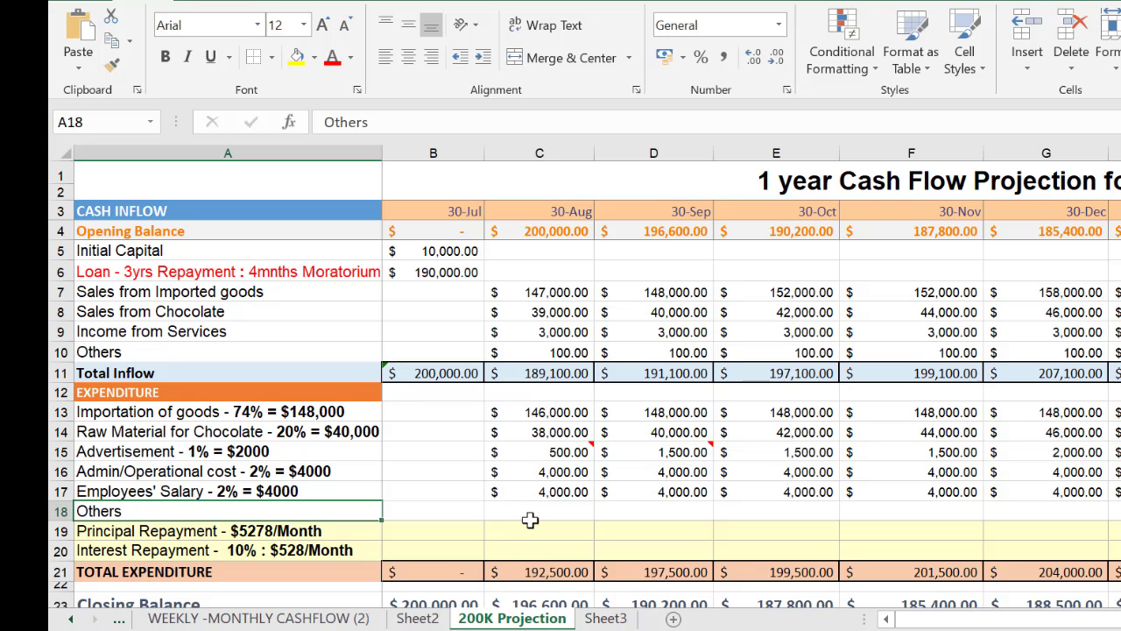
Enter 0 for both the 30-Aug Principal Repayment in C19 and the Interest Repayment in C20
scroll(530, 519, down, 1)
click(539, 489)
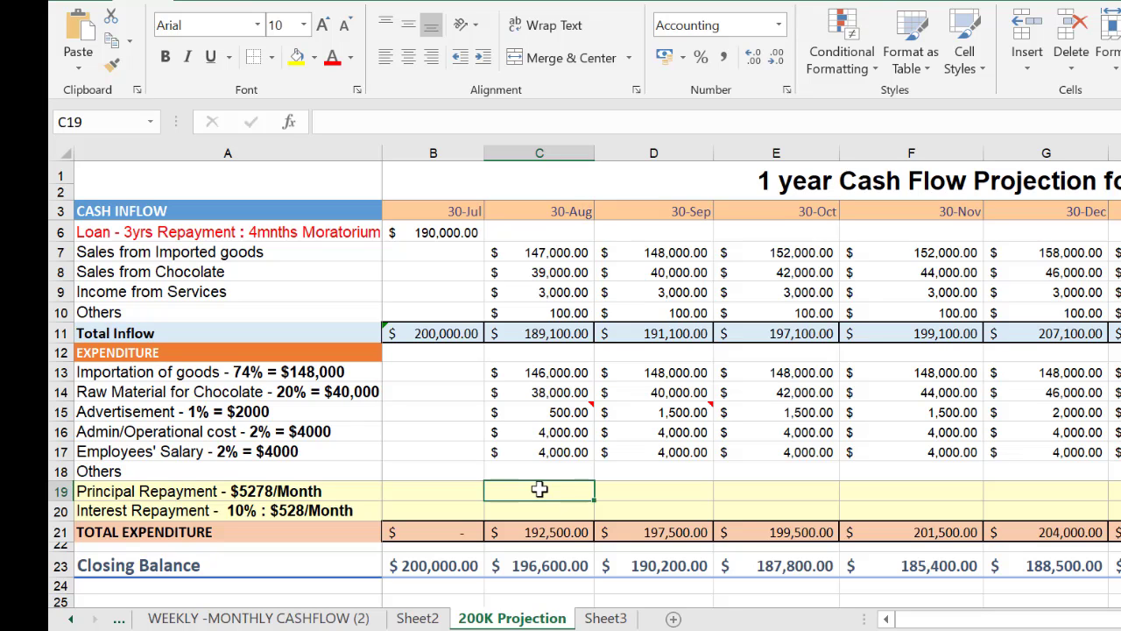
text(0)
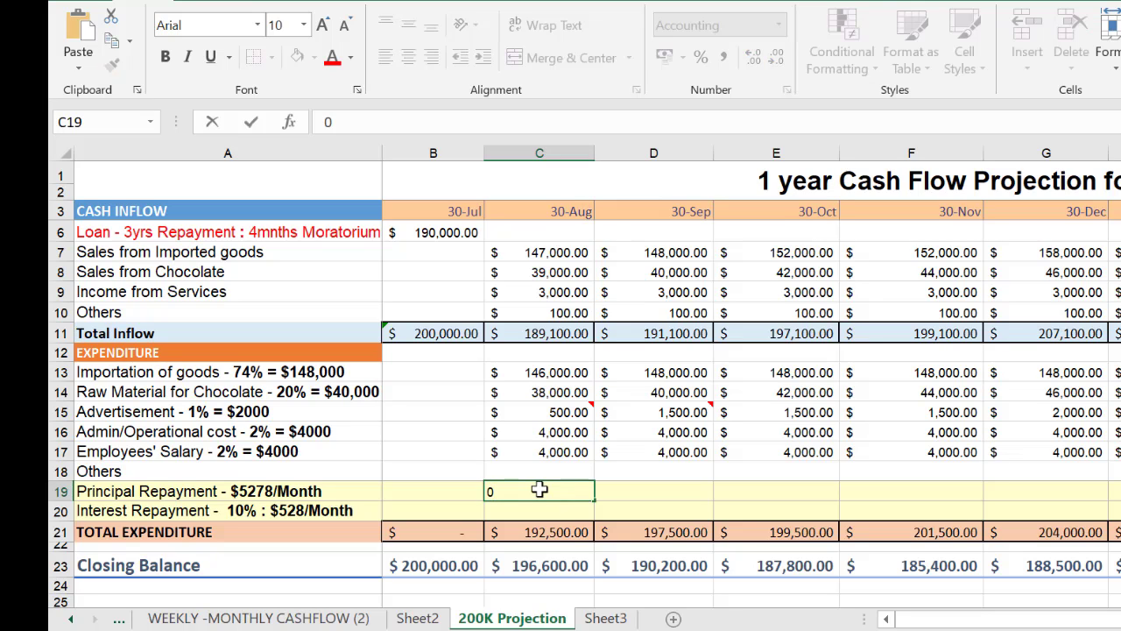
key(Return)
text(0)
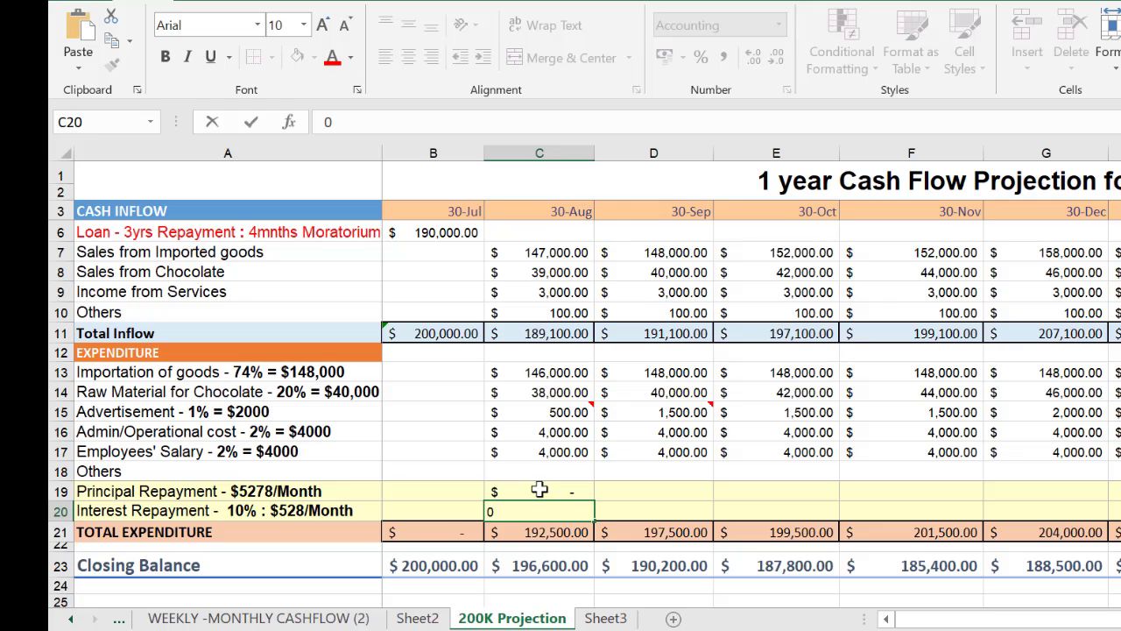
key(Return)
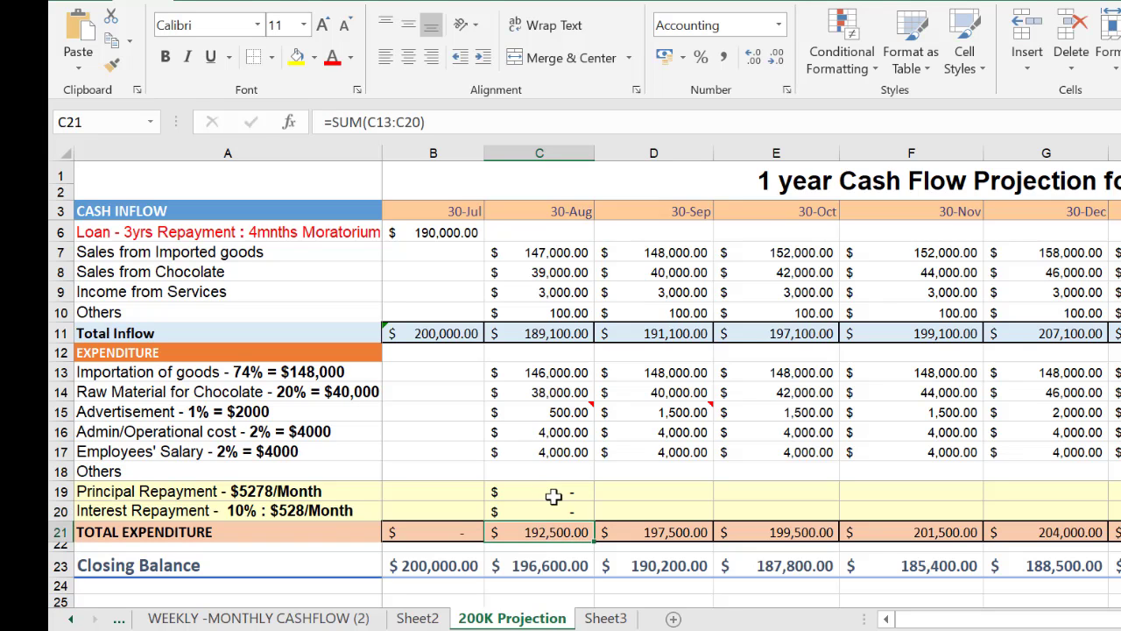
Copy the zero Principal and Interest Repayments from 30-Aug across through 30-Nov in F19:F20
scroll(561, 490, up, 1)
drag(561, 509, 790, 512)
scroll(559, 553, down, 1)
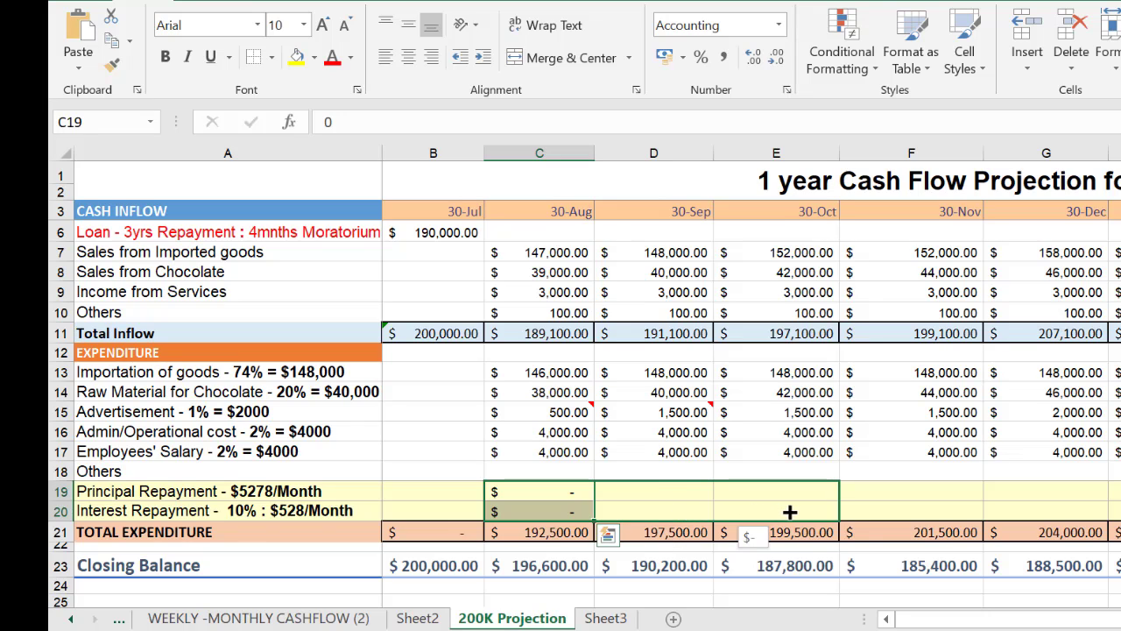
drag(911, 508, 968, 510)
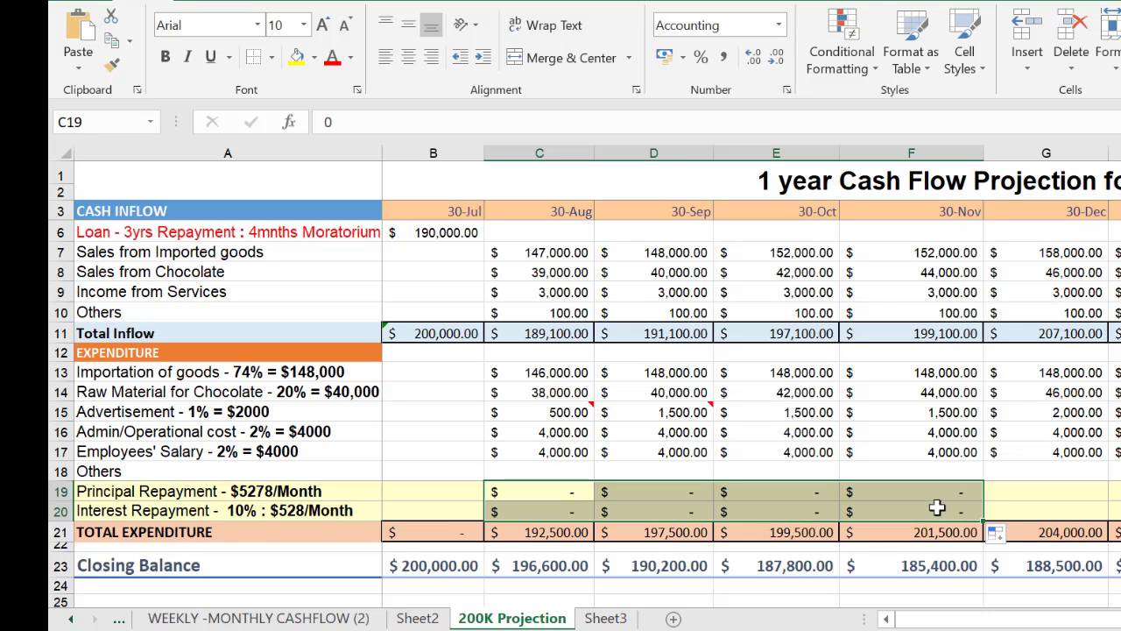
Enter a 30-Dec Principal Repayment of 5,278 in G19 and an Interest Repayment of 528 in G20
click(1055, 491)
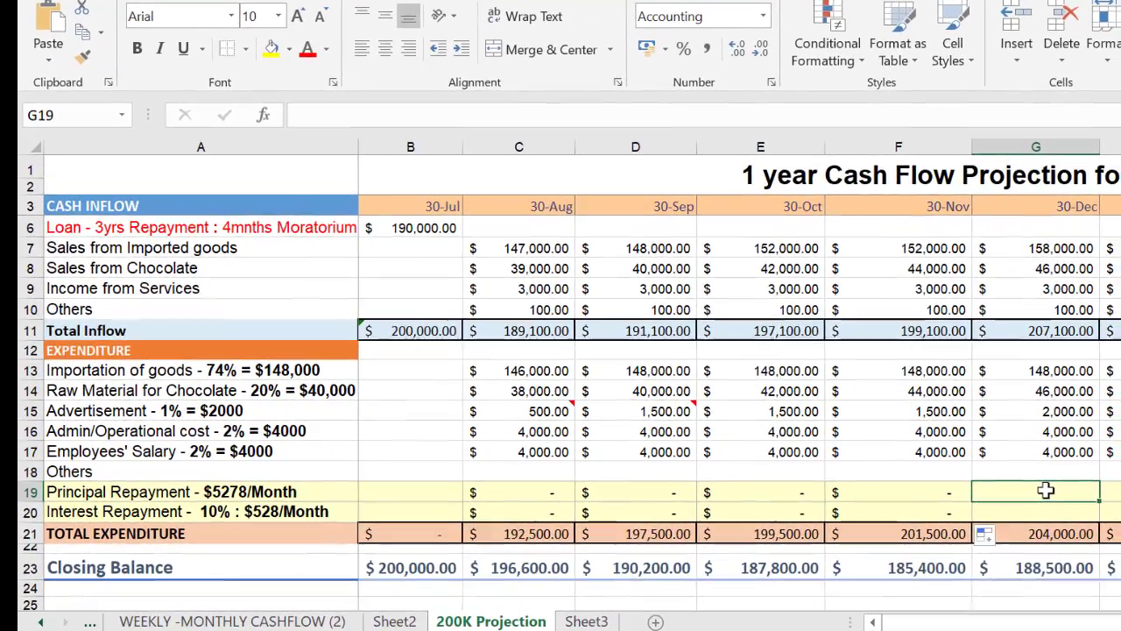
text(52)
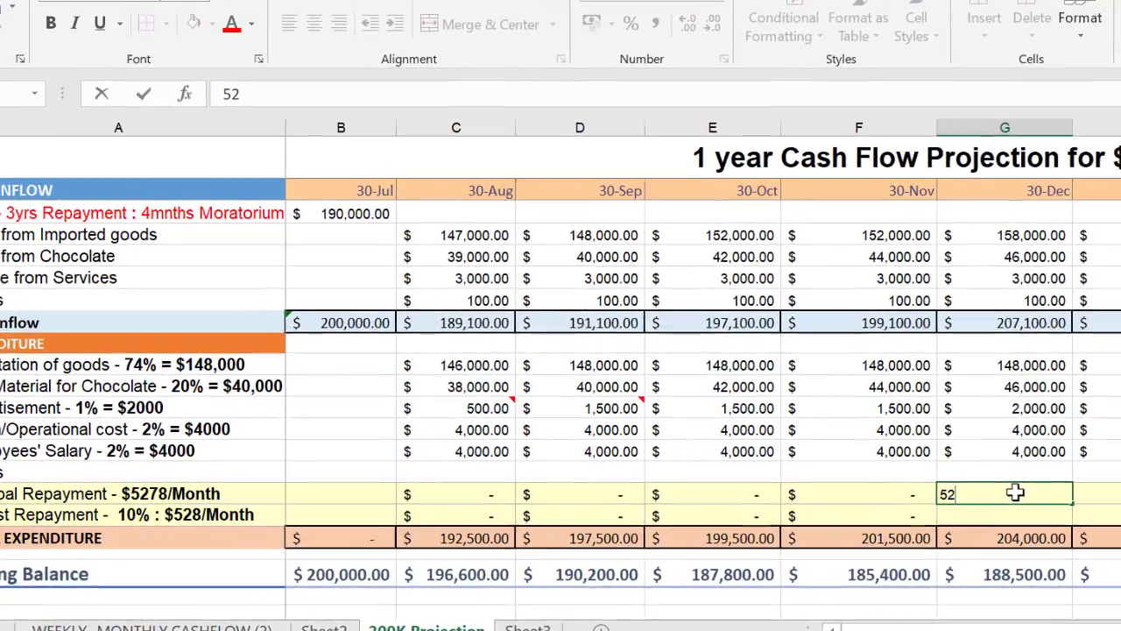
text(78)
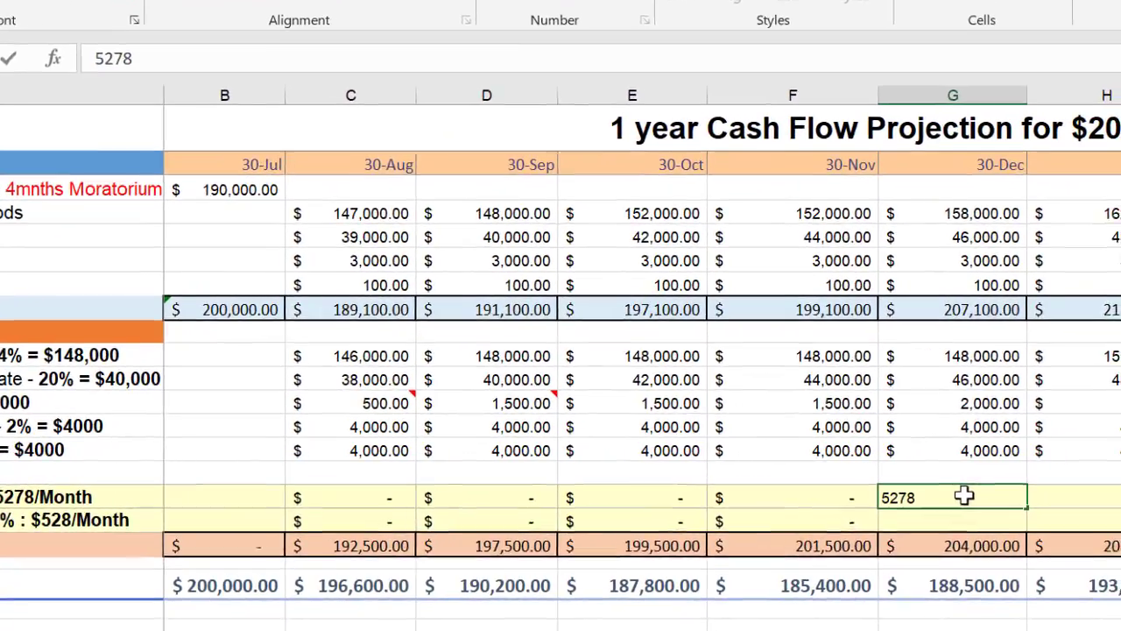
key(Return)
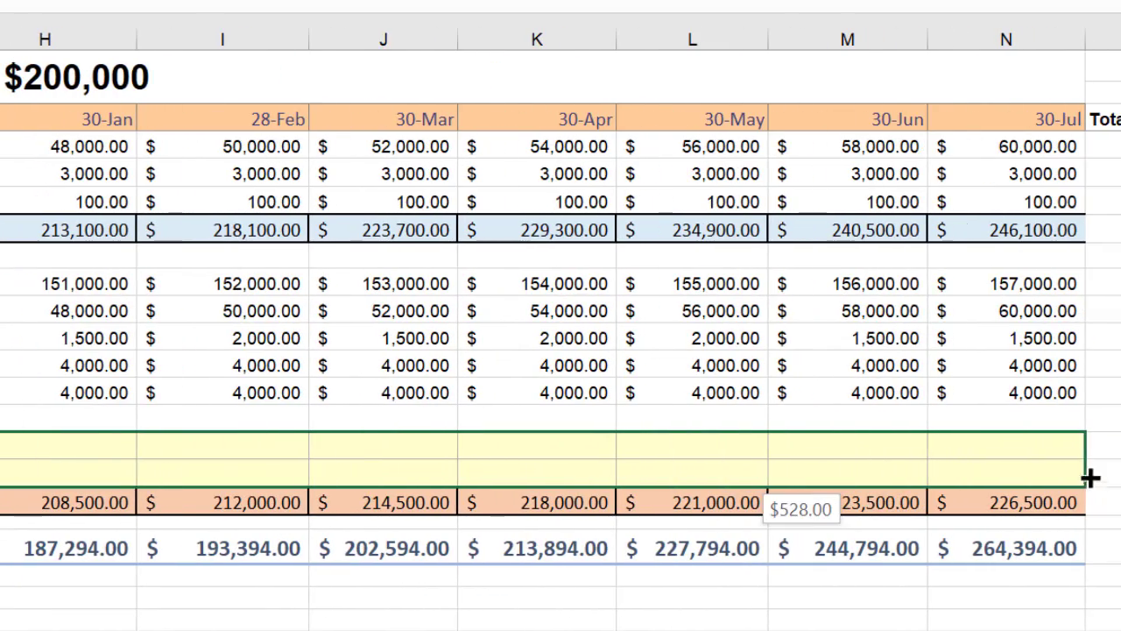
Copy the 30-Dec Principal and Interest Repayments across unchanged through the final 30-Jul in N19:N20
drag(1091, 477, 1078, 474)
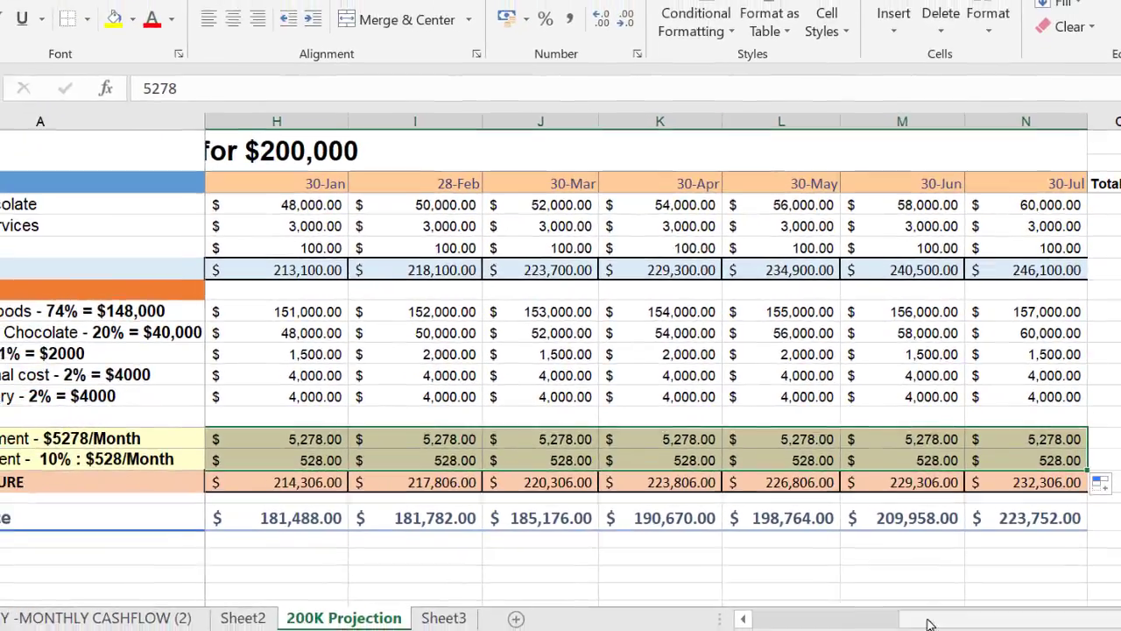
drag(930, 624, 894, 623)
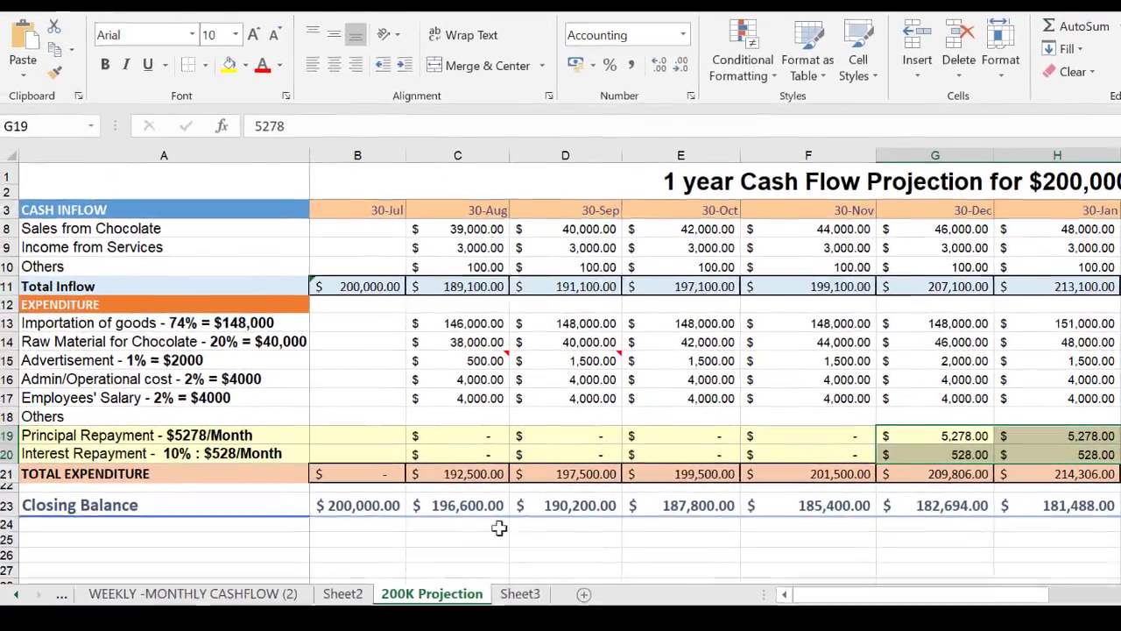
scroll(499, 527, up, 2)
scroll(508, 473, down, 1)
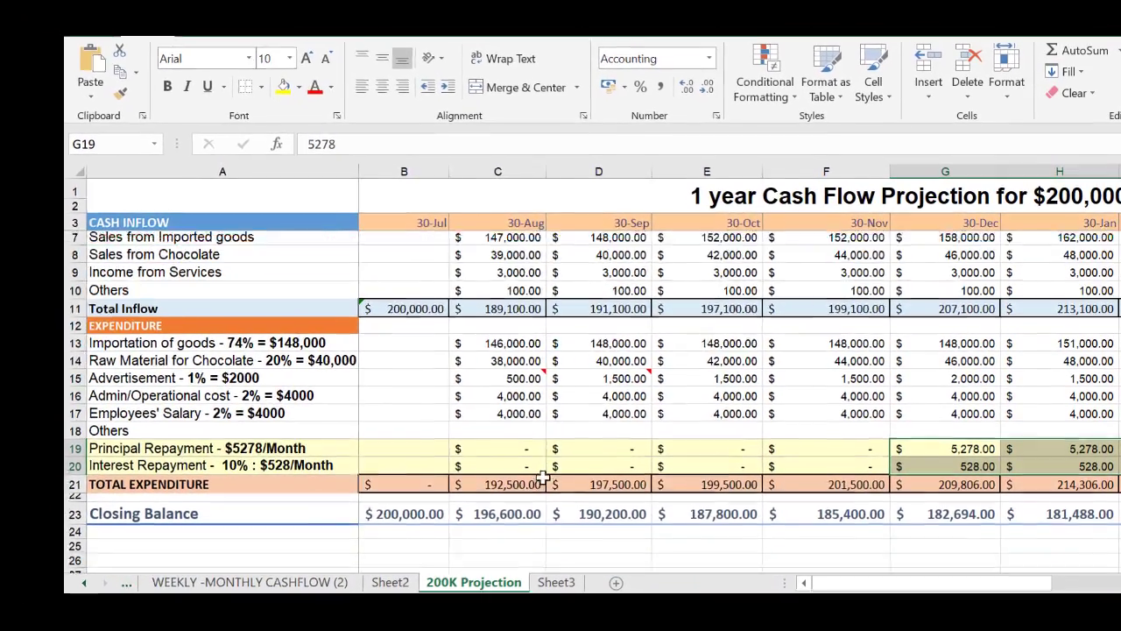
scroll(543, 478, down, 1)
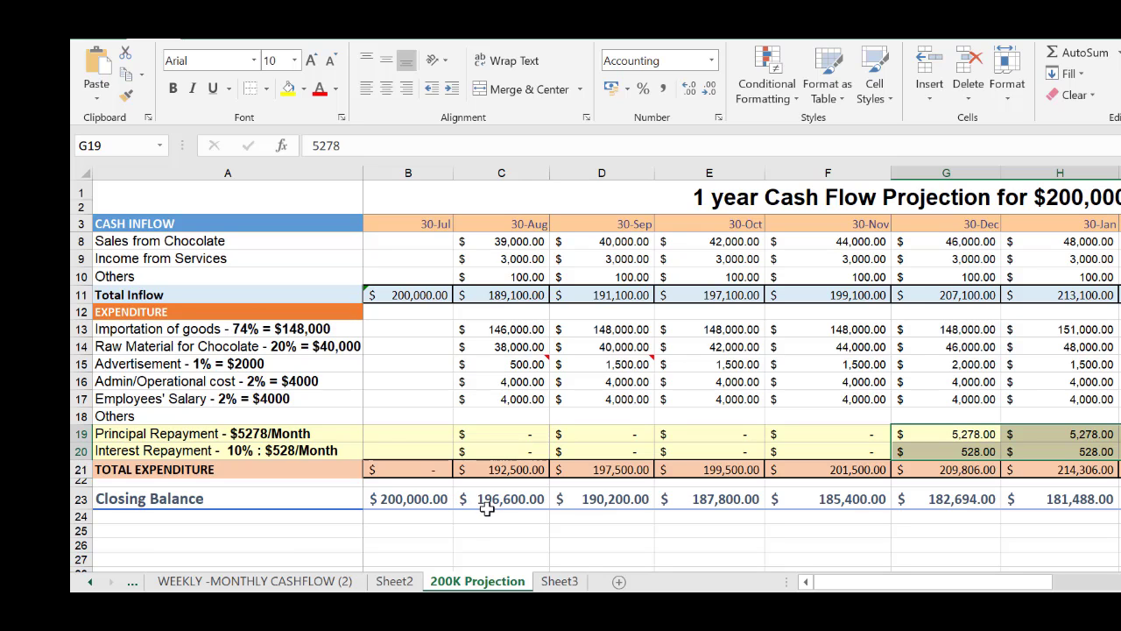
Review the monthly inflow, Total Expenditure and Closing Balance rows from 30-Jul through the final 30-Jul
scroll(557, 448, up, 2)
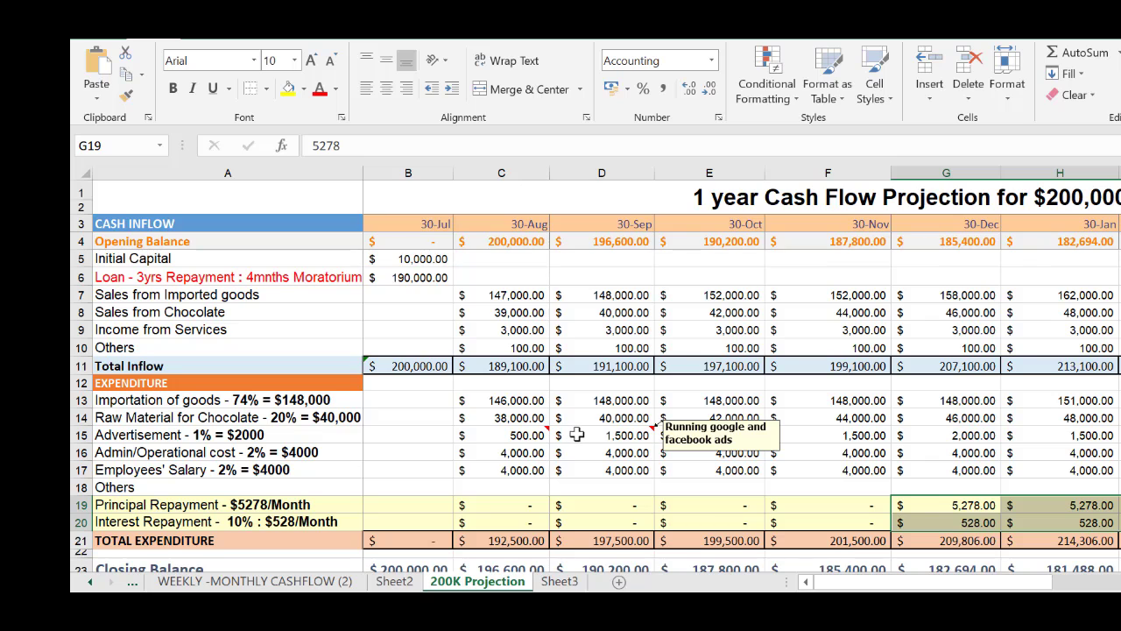
scroll(573, 435, down, 1)
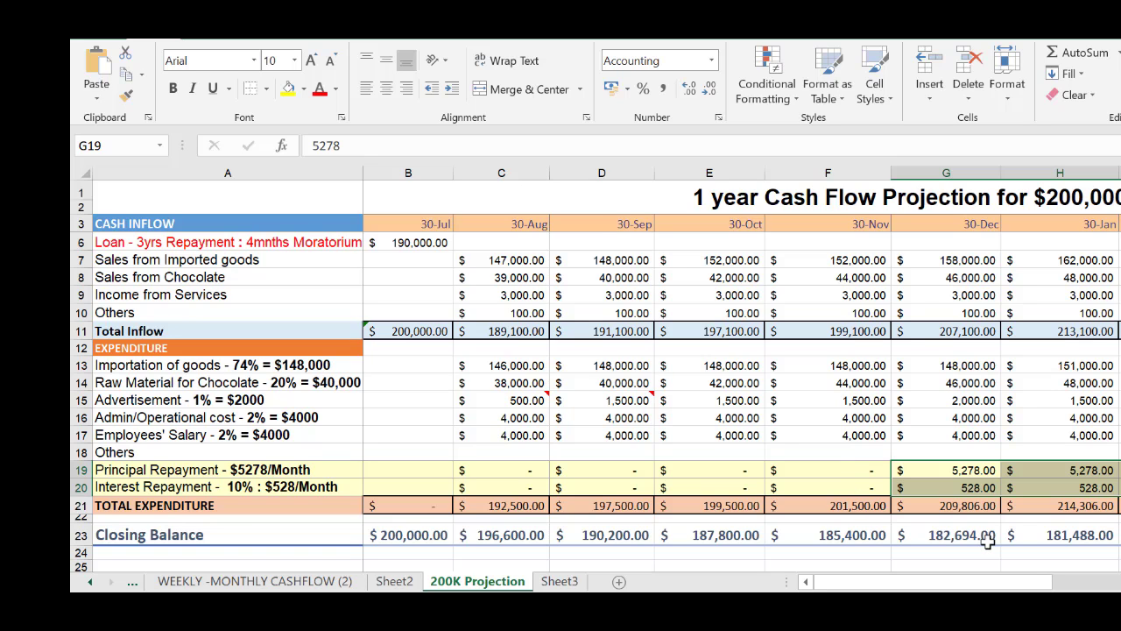
drag(1034, 585, 1120, 585)
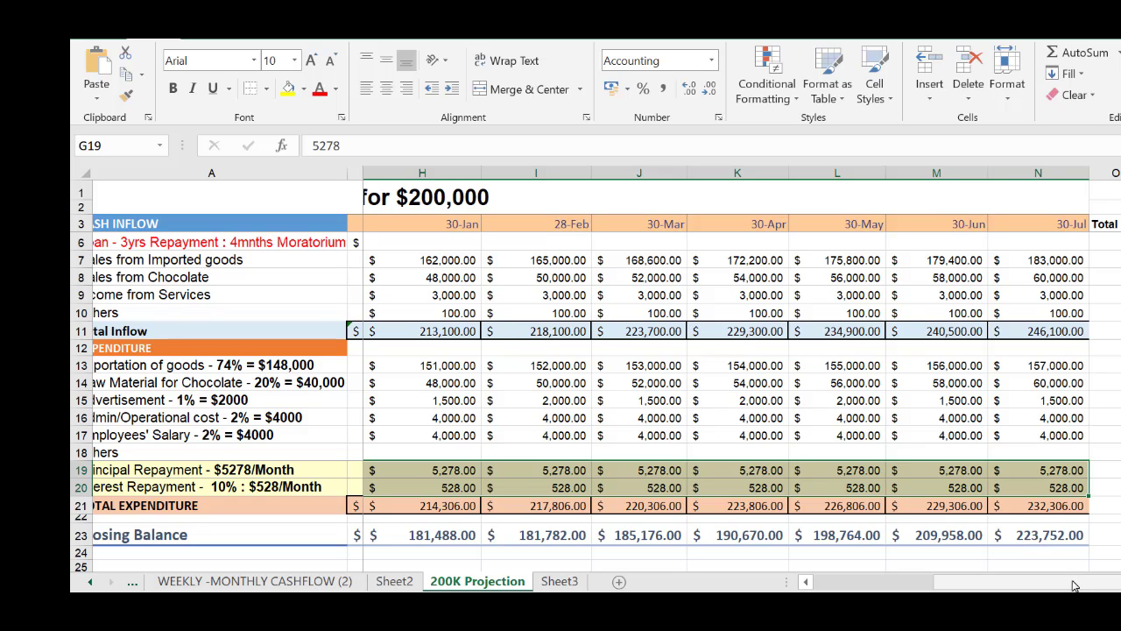
drag(1074, 586, 985, 584)
drag(951, 583, 907, 571)
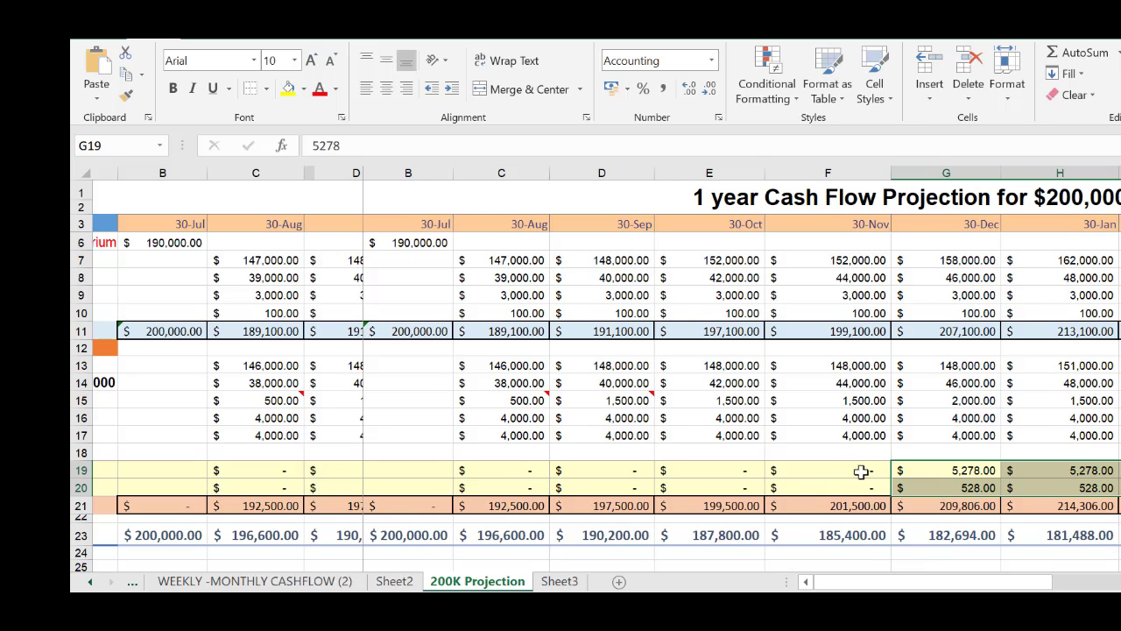
click(829, 455)
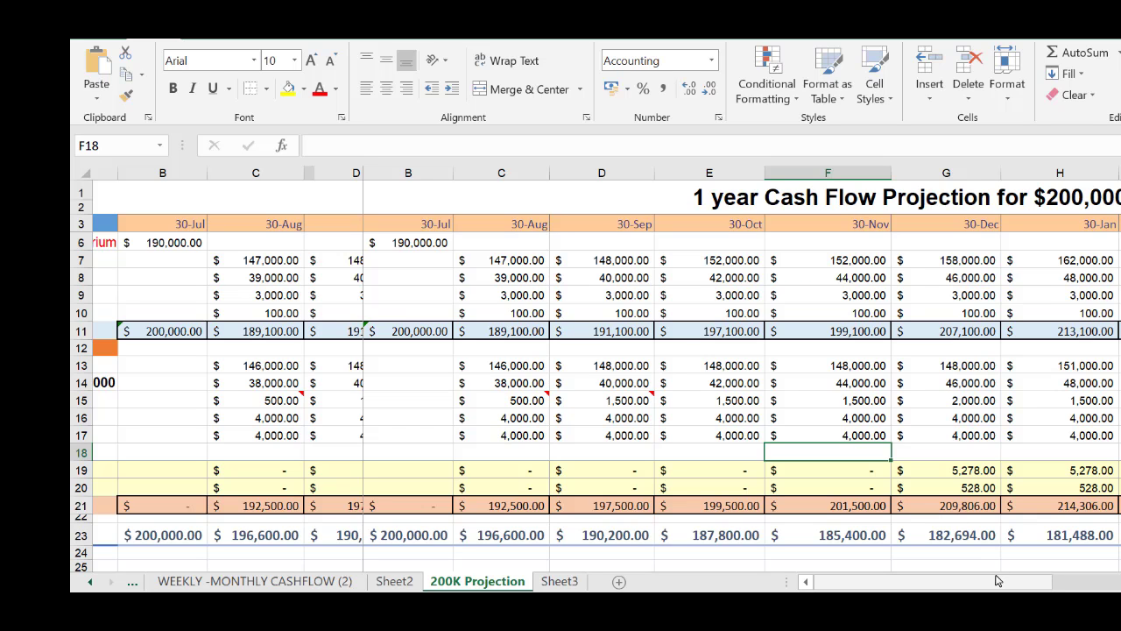
drag(997, 580, 827, 570)
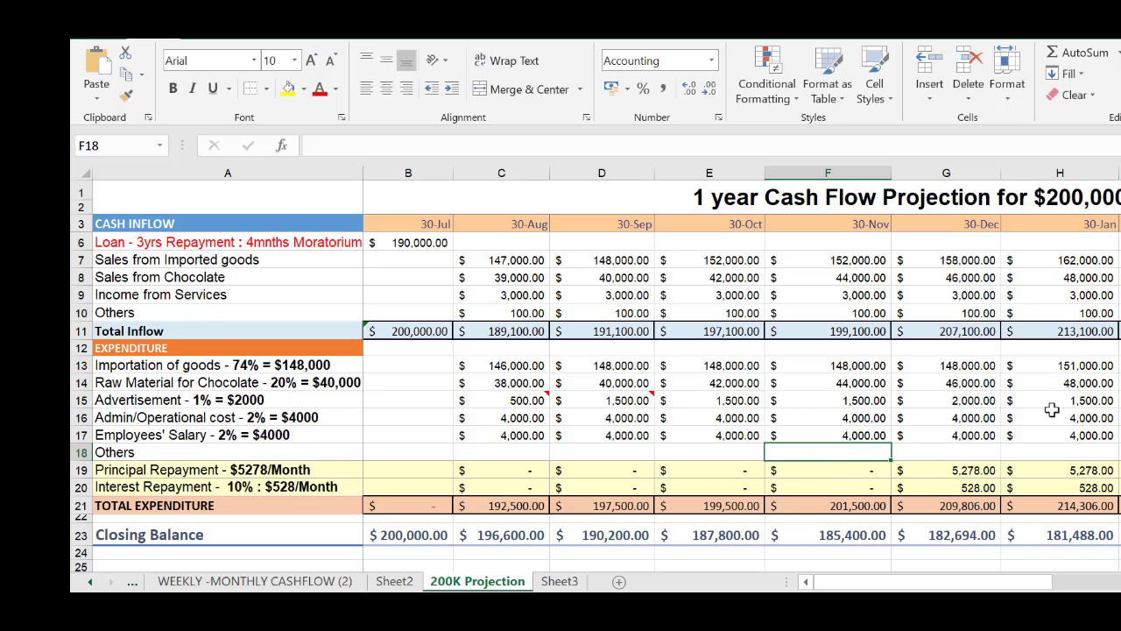
Change the 30-Nov Sales from Imported goods in F7 to 155,000
scroll(930, 443, up, 2)
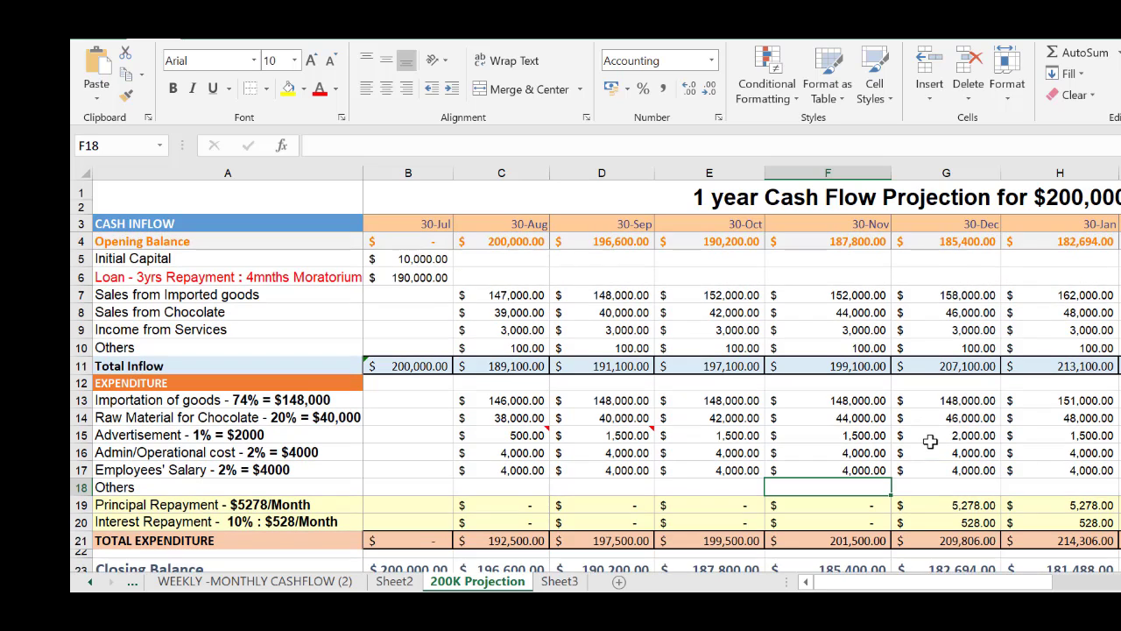
click(836, 296)
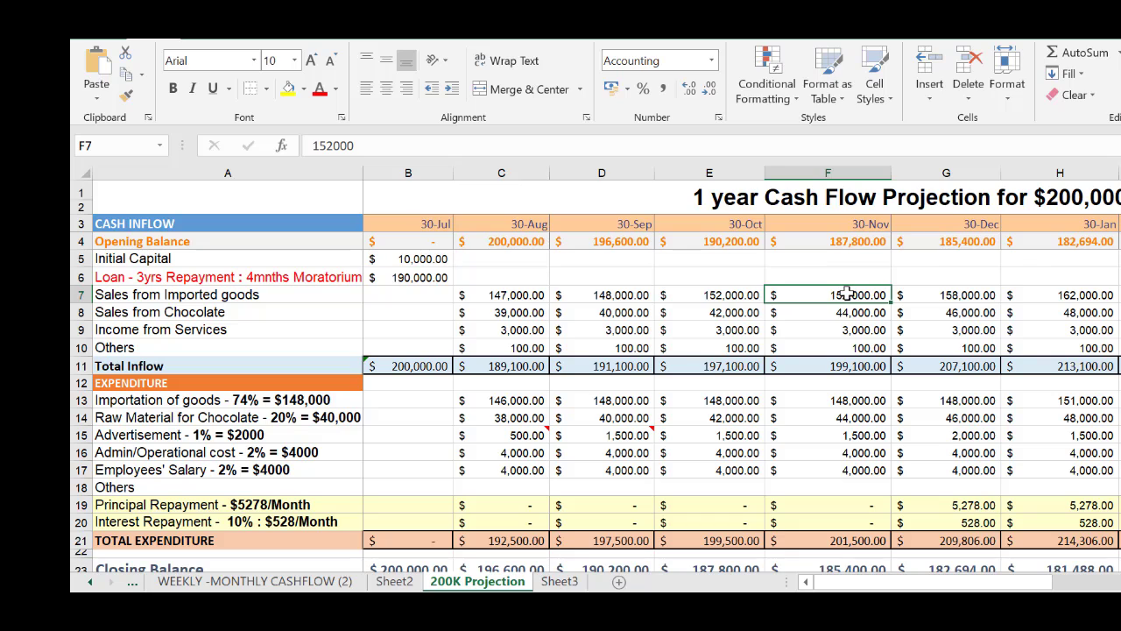
double_click(854, 294)
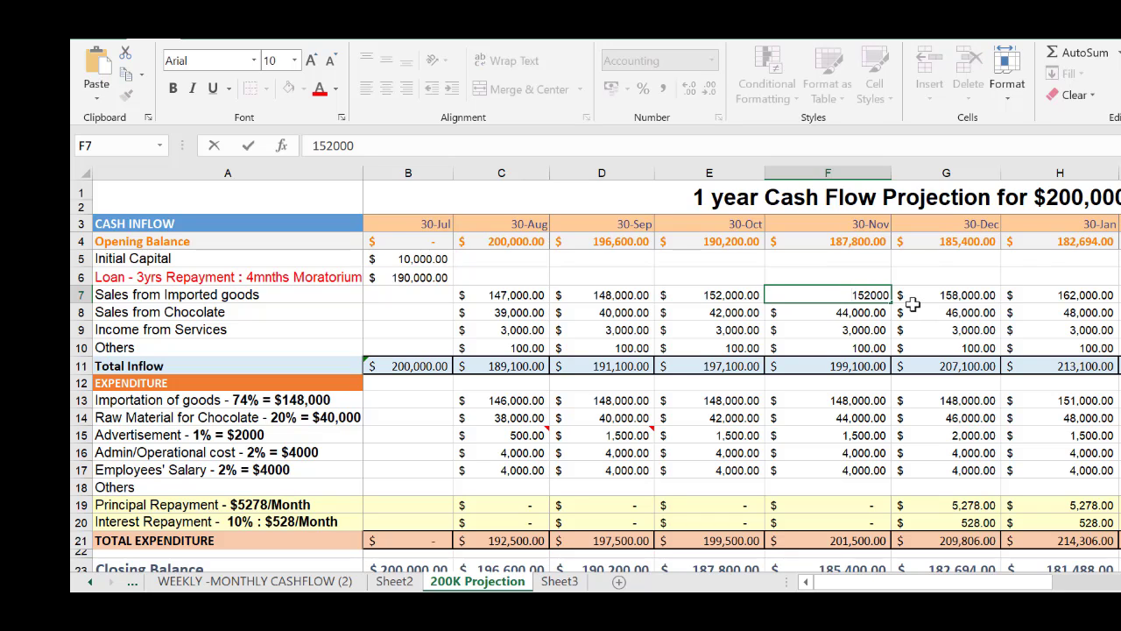
key(BackSpace)
text(5)
Change the 30-Jan Sales from Imported goods in H7 to 167,000
click(1073, 295)
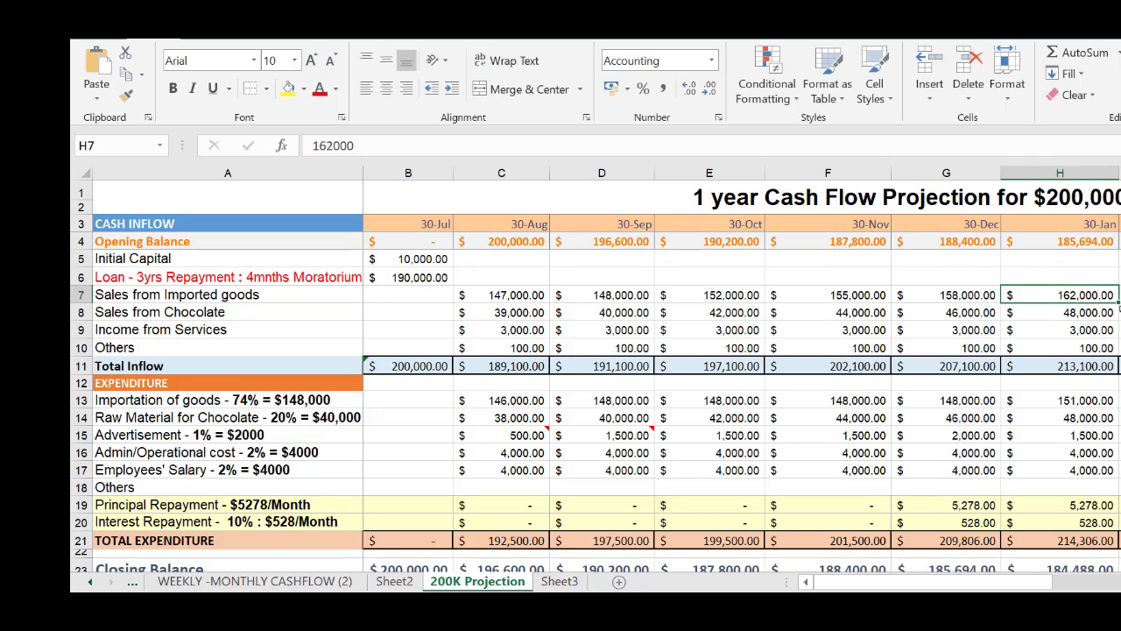
double_click(1086, 295)
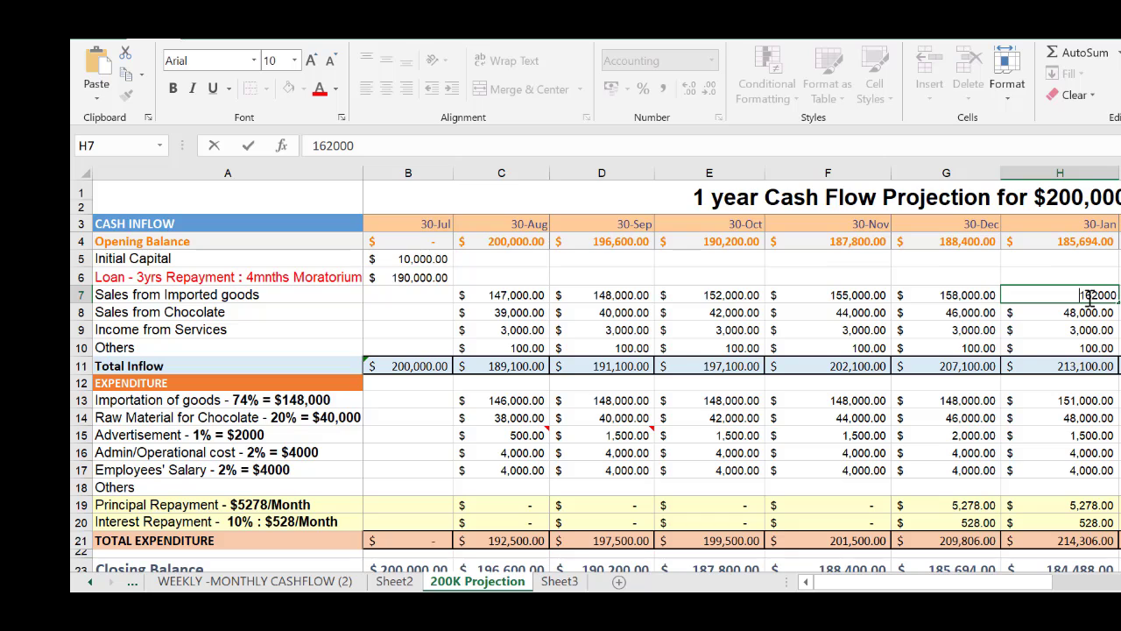
click(1089, 298)
key(BackSpace)
text(7)
click(1120, 312)
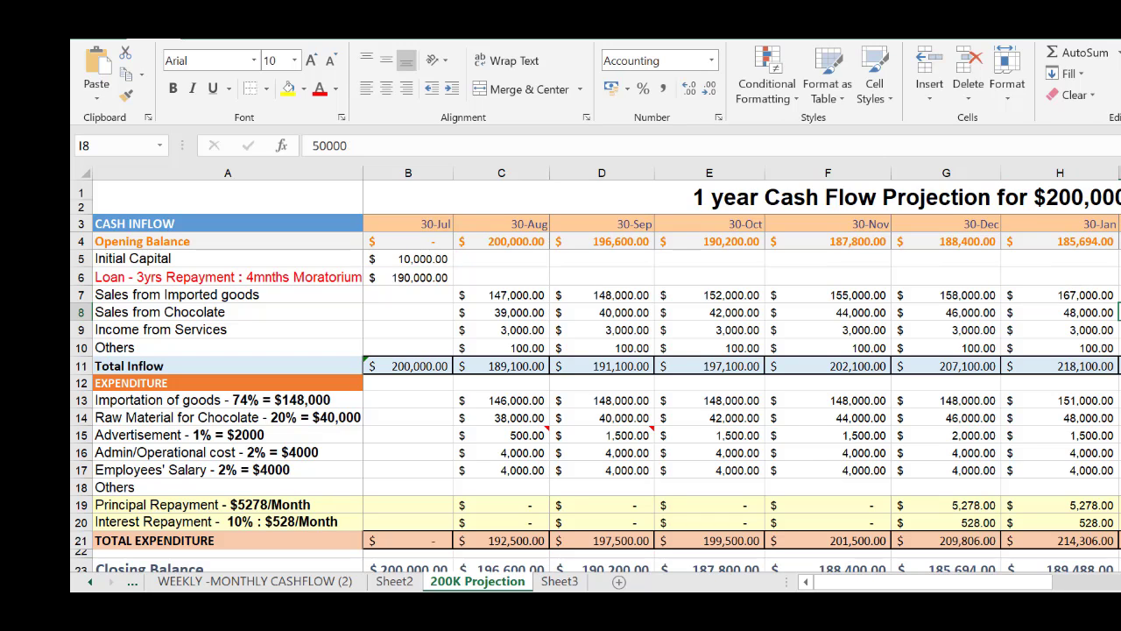
Enter a 30-Mar expenditure of 7,000 in the Others row, cell J18
drag(1045, 589, 1120, 590)
scroll(1070, 495, down, 1)
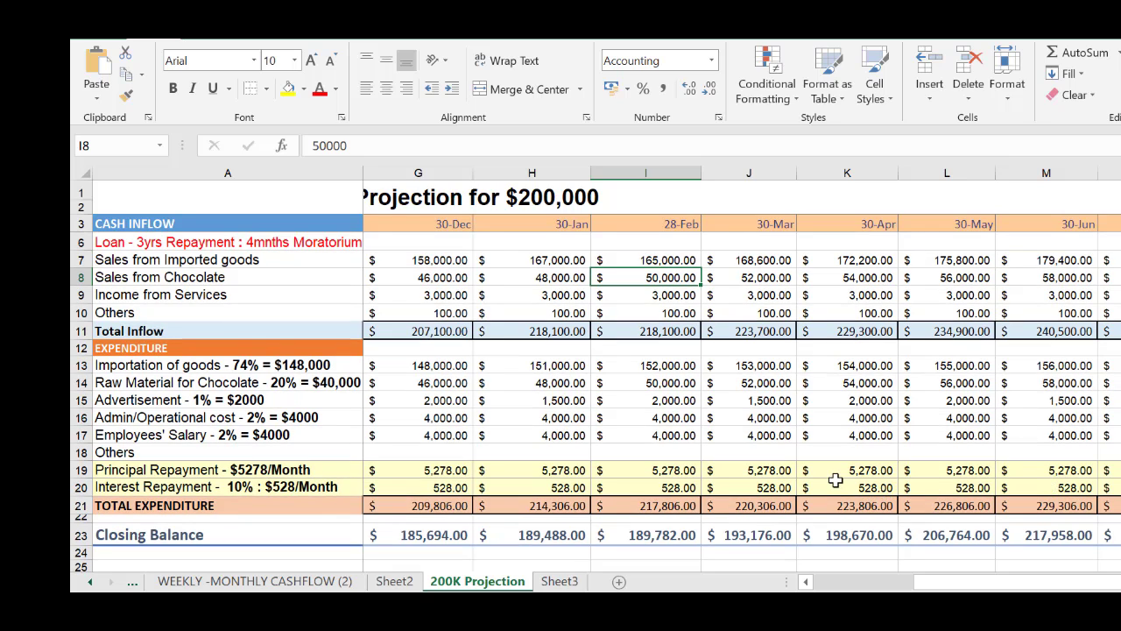
click(170, 452)
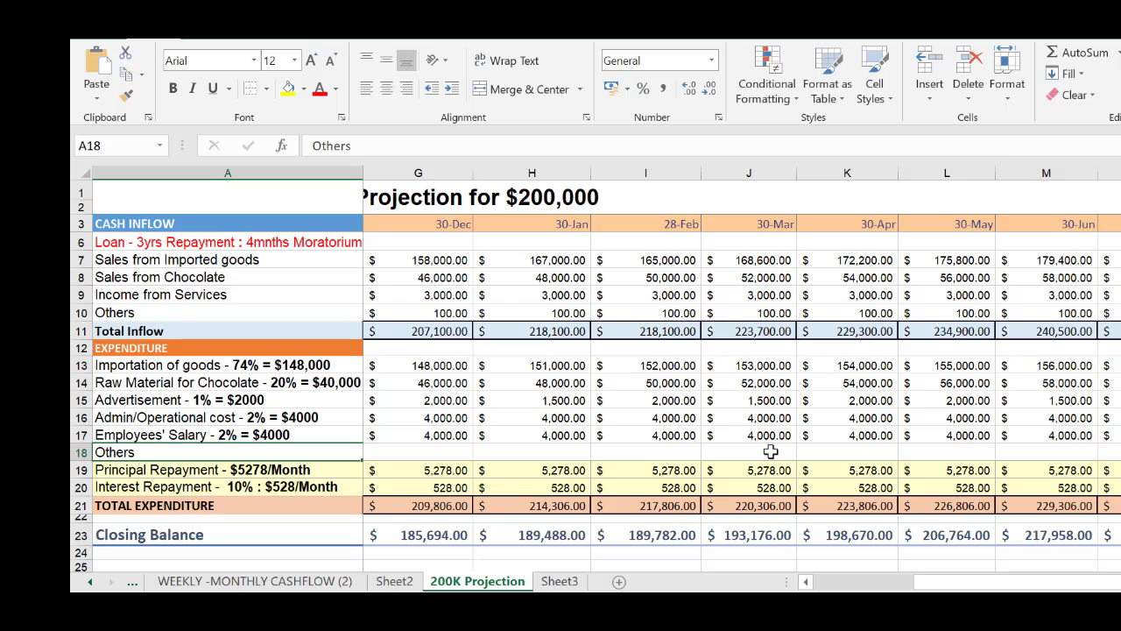
double_click(771, 450)
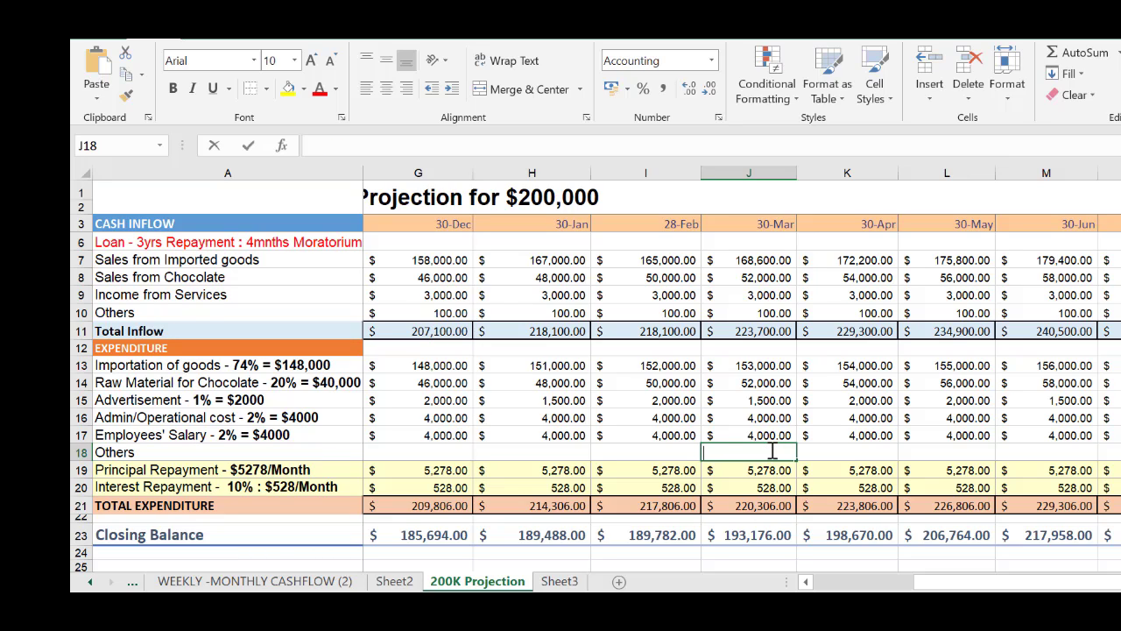
click(829, 454)
click(770, 448)
text(7000)
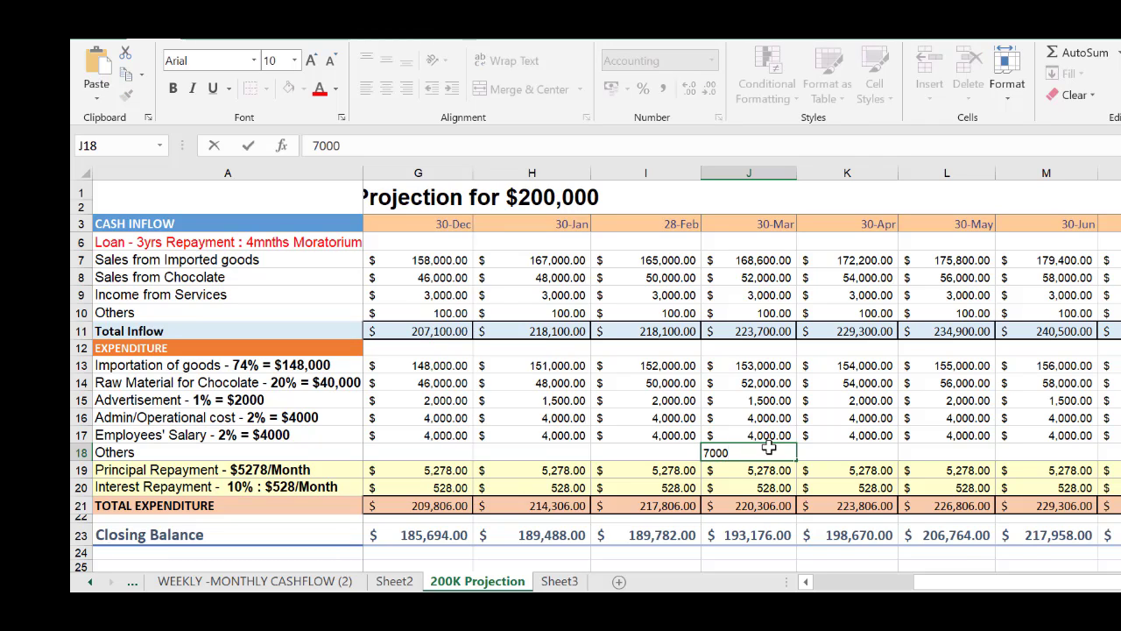
key(Tab)
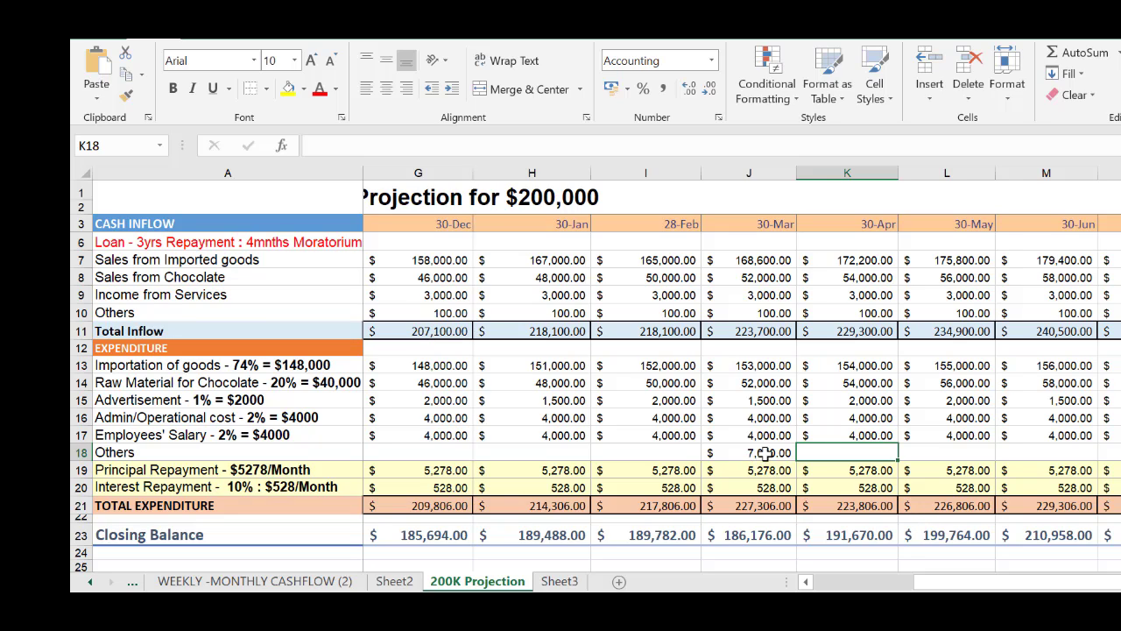
Review the inflow, expenditure and balance rows around the 30-Mar Others expense, returning to the row labels in column A
click(765, 453)
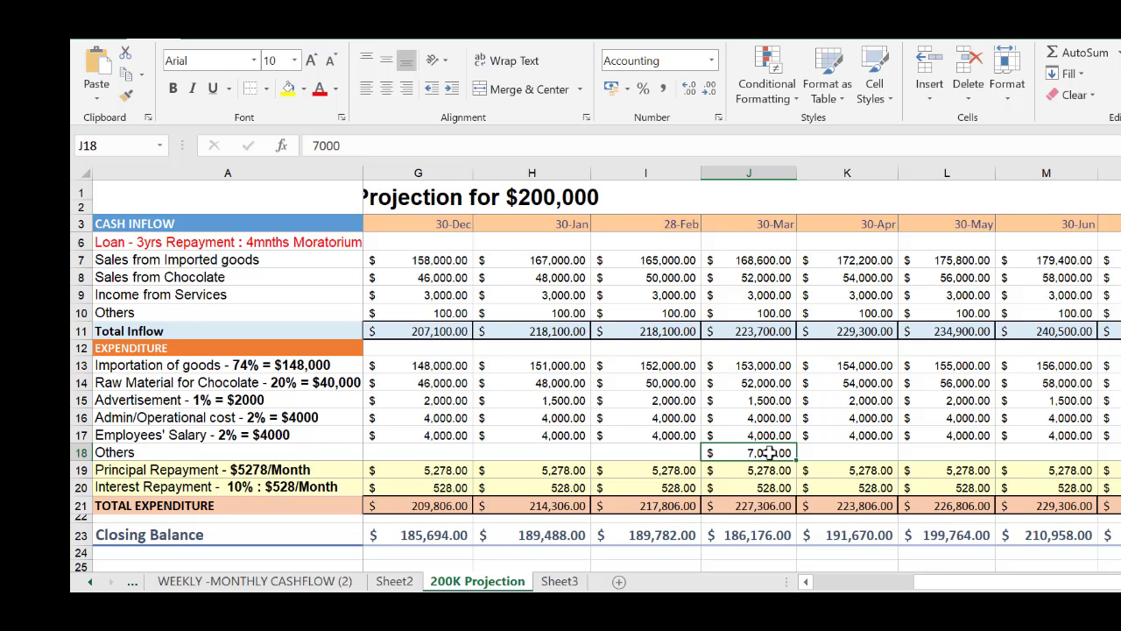
scroll(834, 433, up, 1)
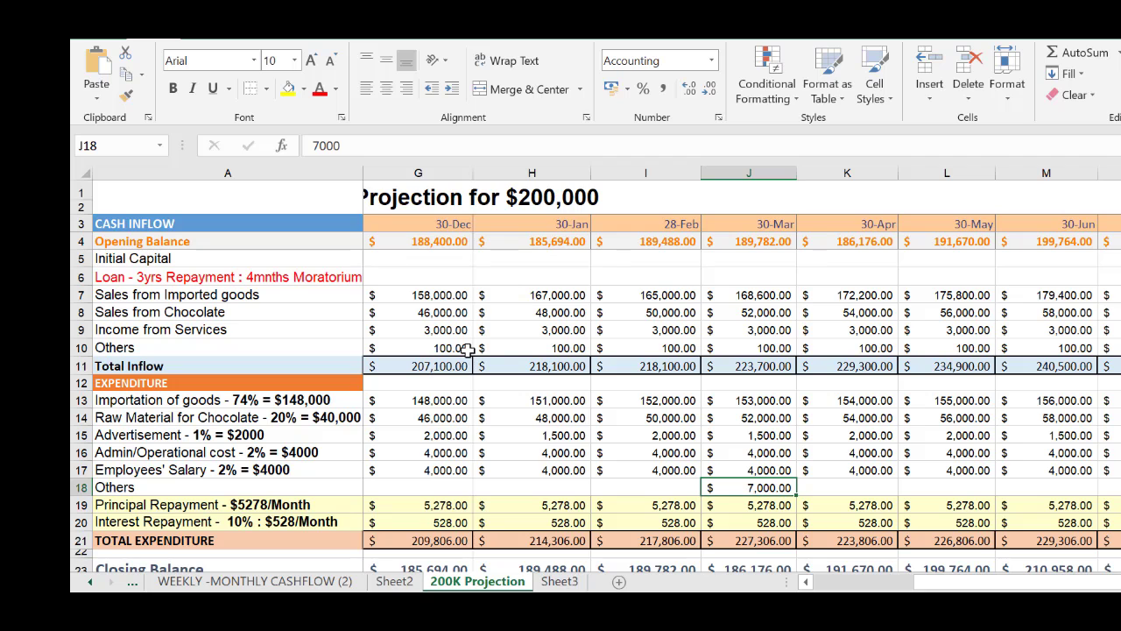
scroll(474, 351, down, 1)
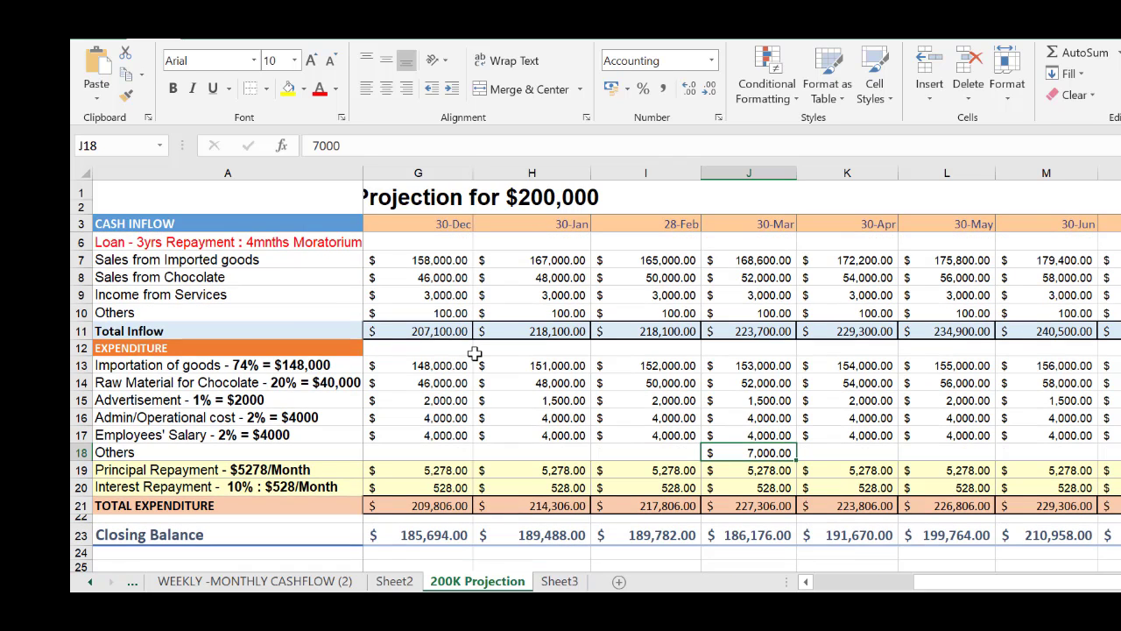
scroll(627, 415, up, 1)
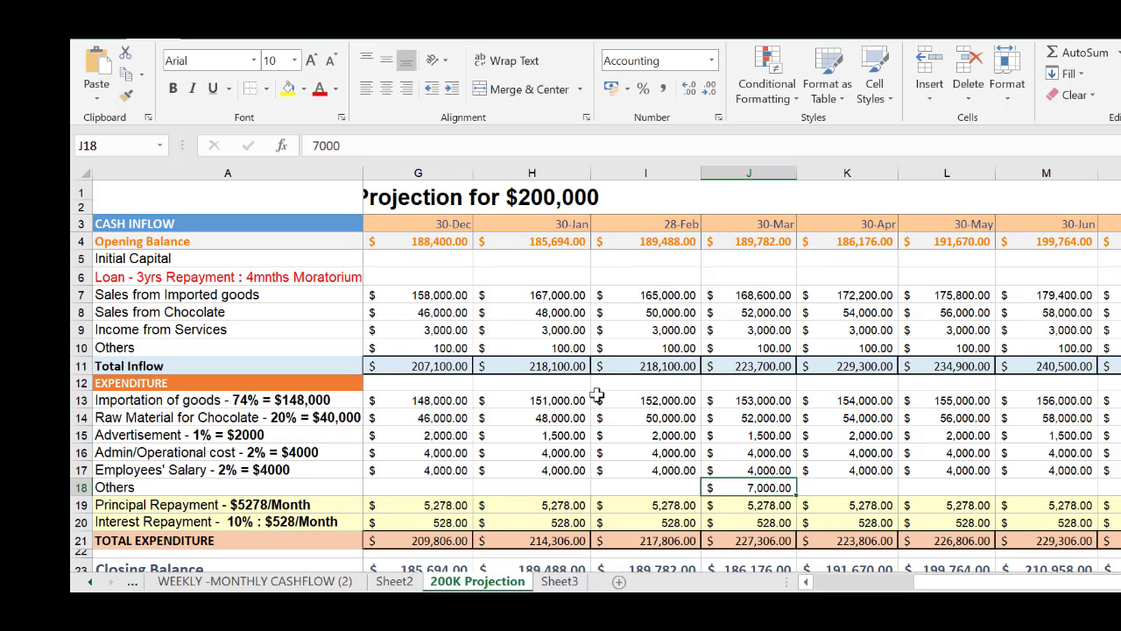
click(679, 401)
key(Left)
key(Left)
key(Left)
key(Left)
key(Left)
key(Left)
key(Left)
key(Left)
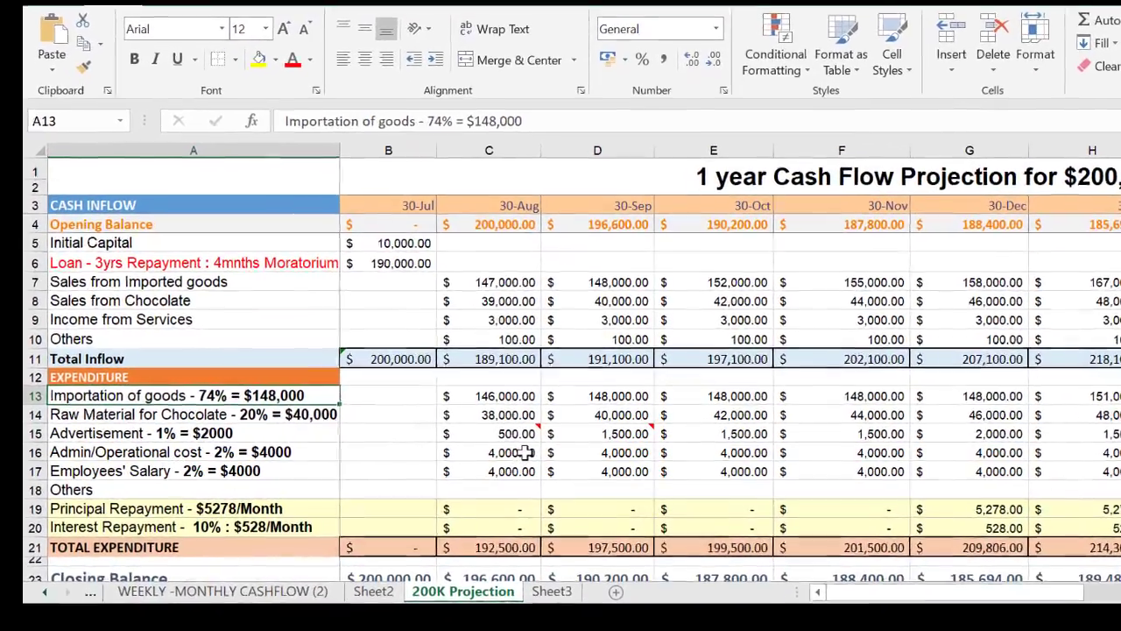
Add a comment reading "Rent, utilities" to the 30-Aug Admin/Operational cost in C16, replacing the default author text, and shrink its box to fit
click(534, 452)
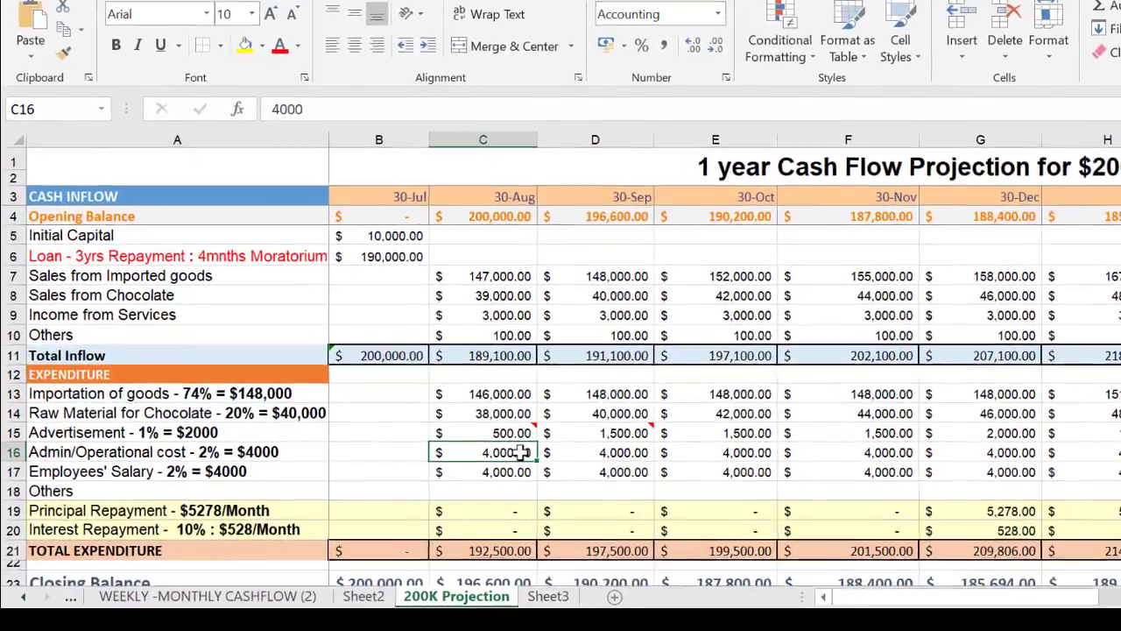
right_click(522, 452)
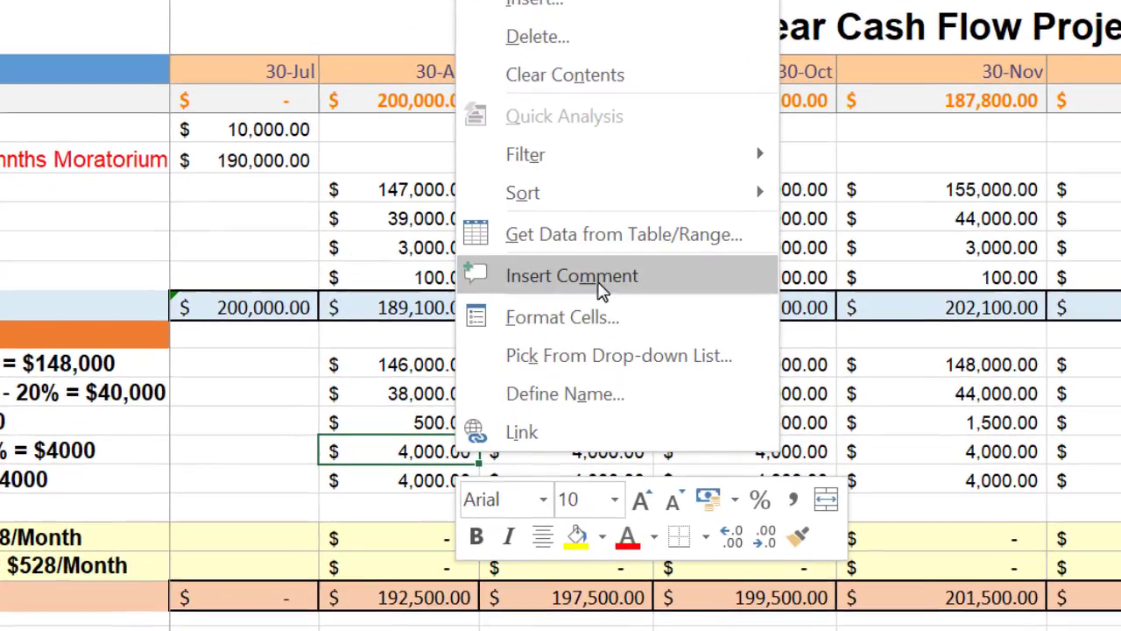
click(602, 277)
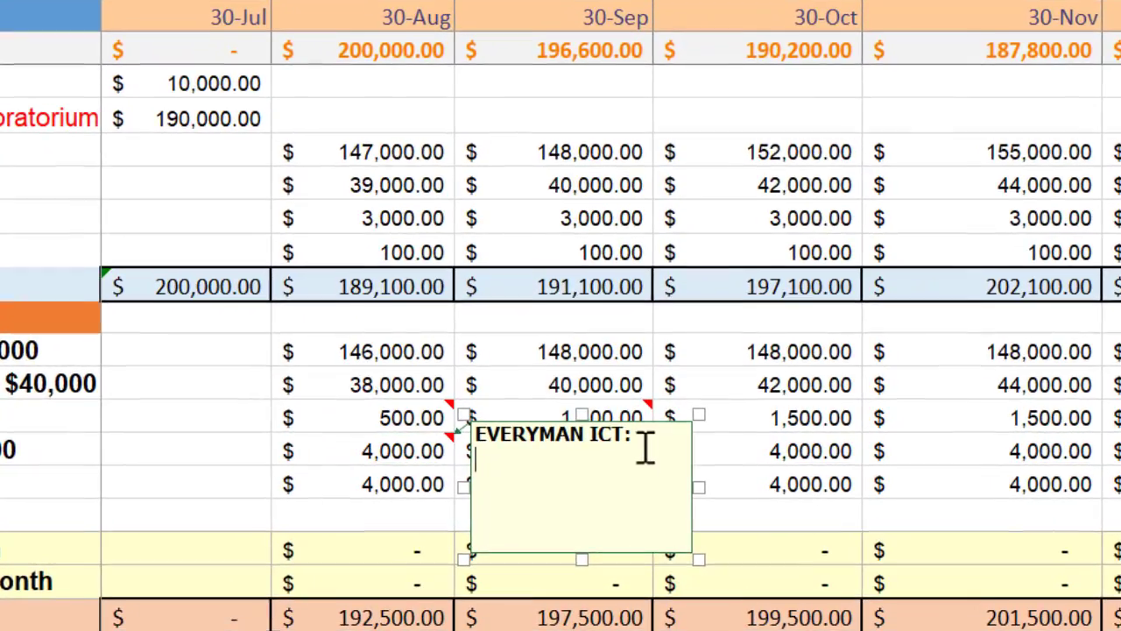
drag(641, 439, 458, 442)
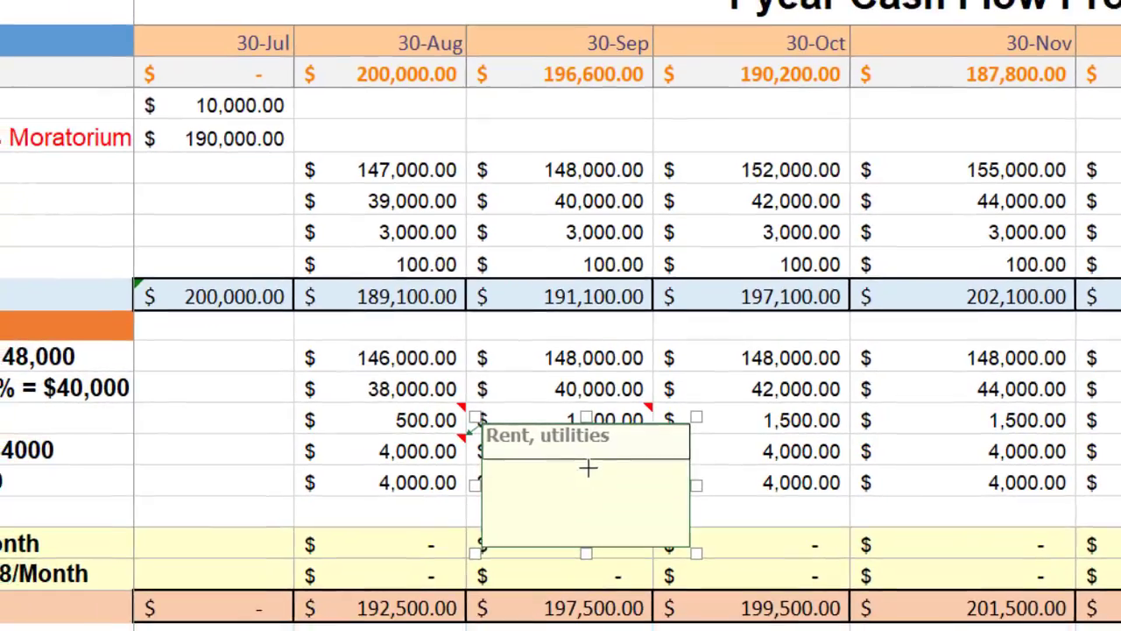
drag(696, 552, 695, 466)
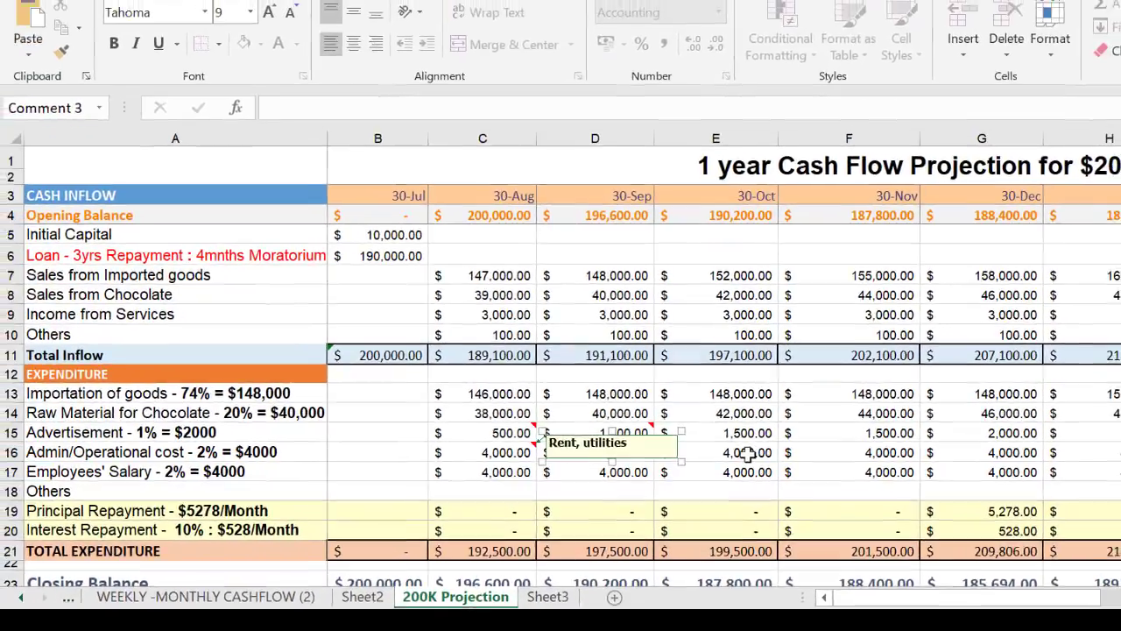
click(743, 446)
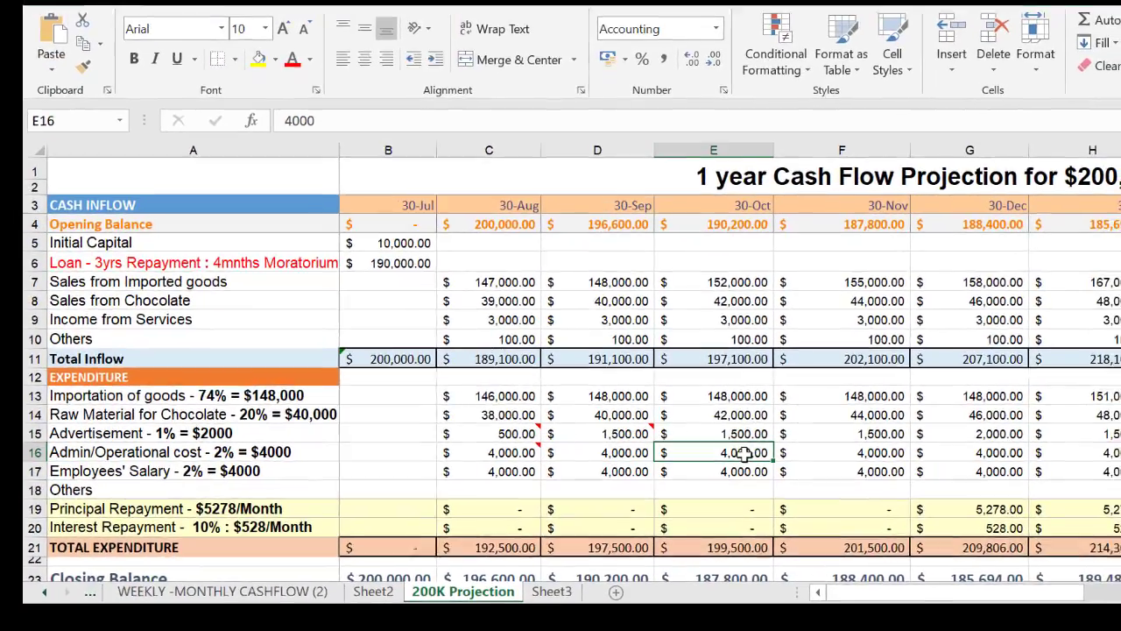